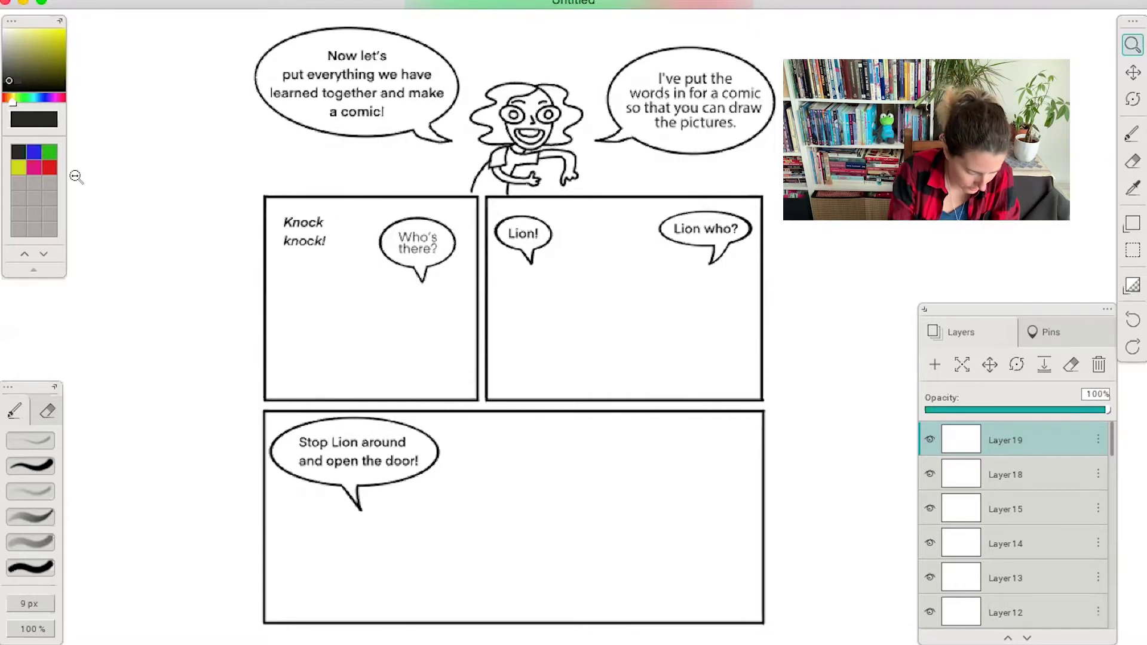
- Select the Brush tool for freehand drawing
left_click(1132, 134)
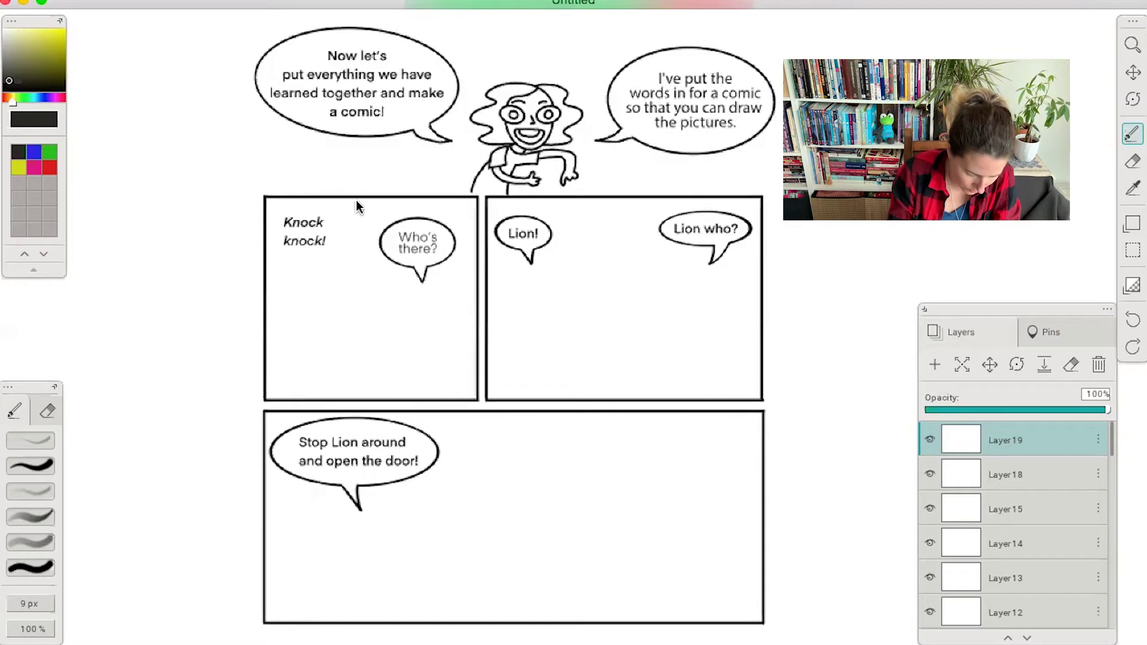
- Draw the door edge and oval knob, plus the peeking animal's second ear, eye and brow, in panel one
left_click_drag(359, 201, 358, 399)
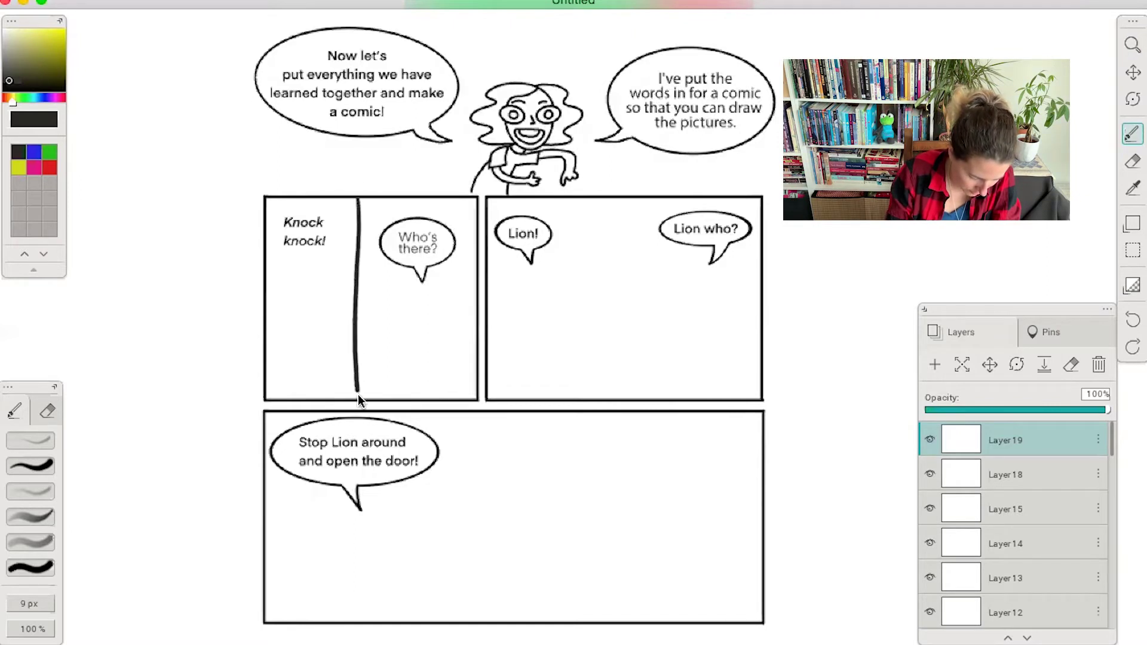
left_click_drag(368, 203, 371, 396)
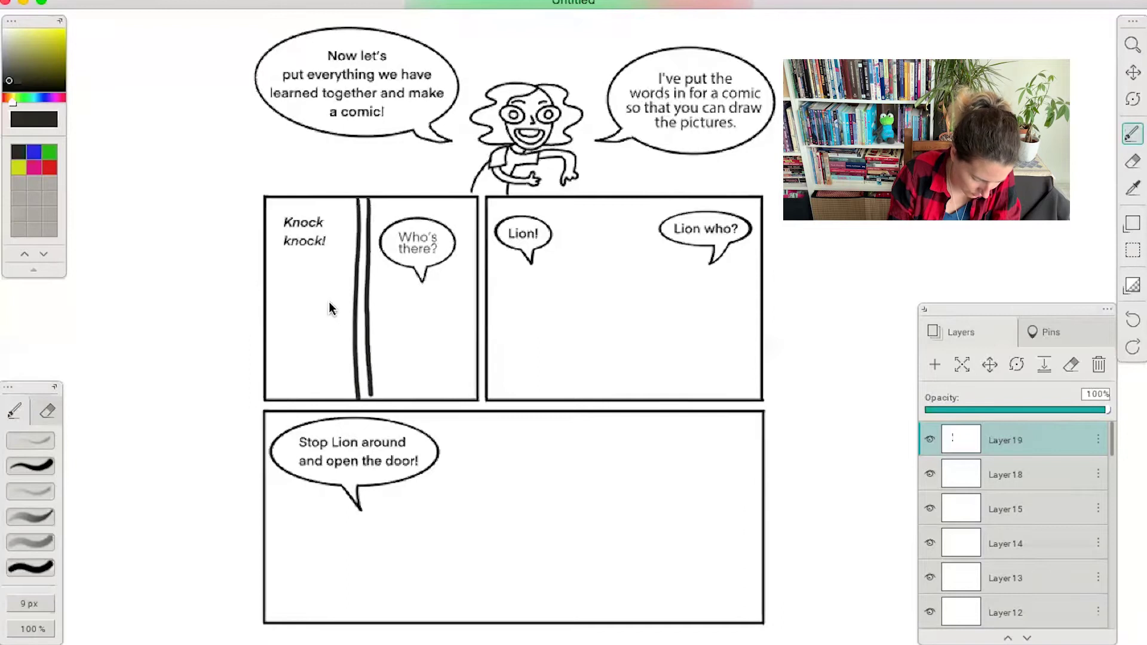
mouse_move(331, 308)
left_mouse_down()
mouse_move(330, 332)
mouse_move(337, 303)
left_mouse_up()
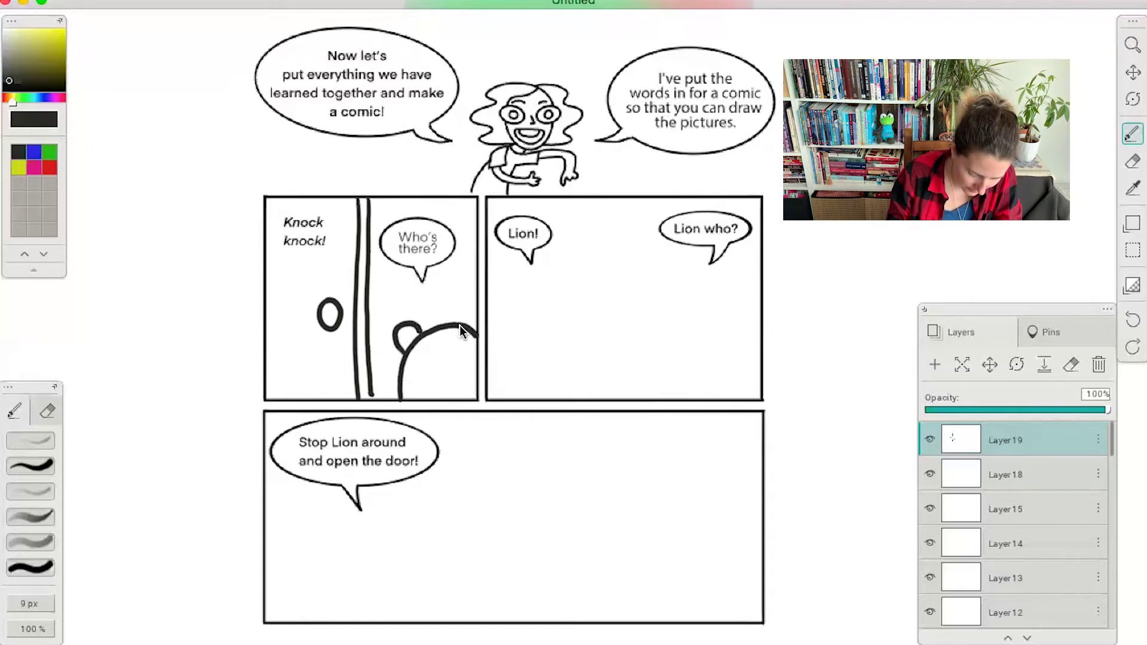
mouse_move(478, 317)
left_mouse_down()
mouse_move(458, 326)
mouse_move(449, 293)
mouse_move(473, 286)
mouse_move(475, 306)
left_mouse_up()
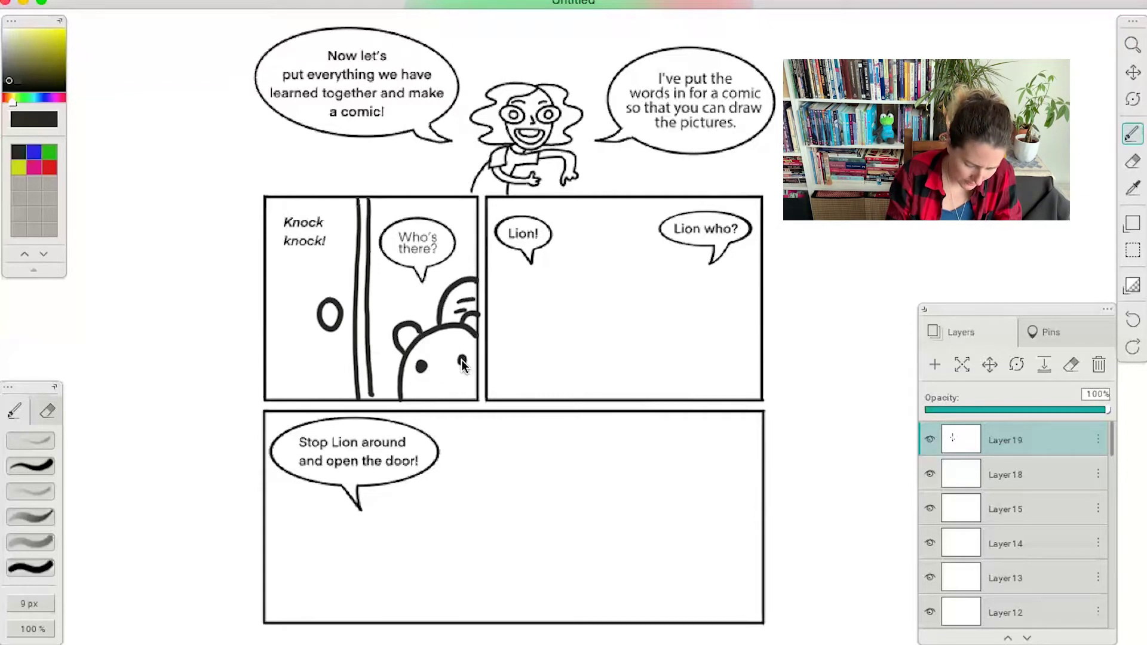
left_click_drag(462, 363, 461, 358)
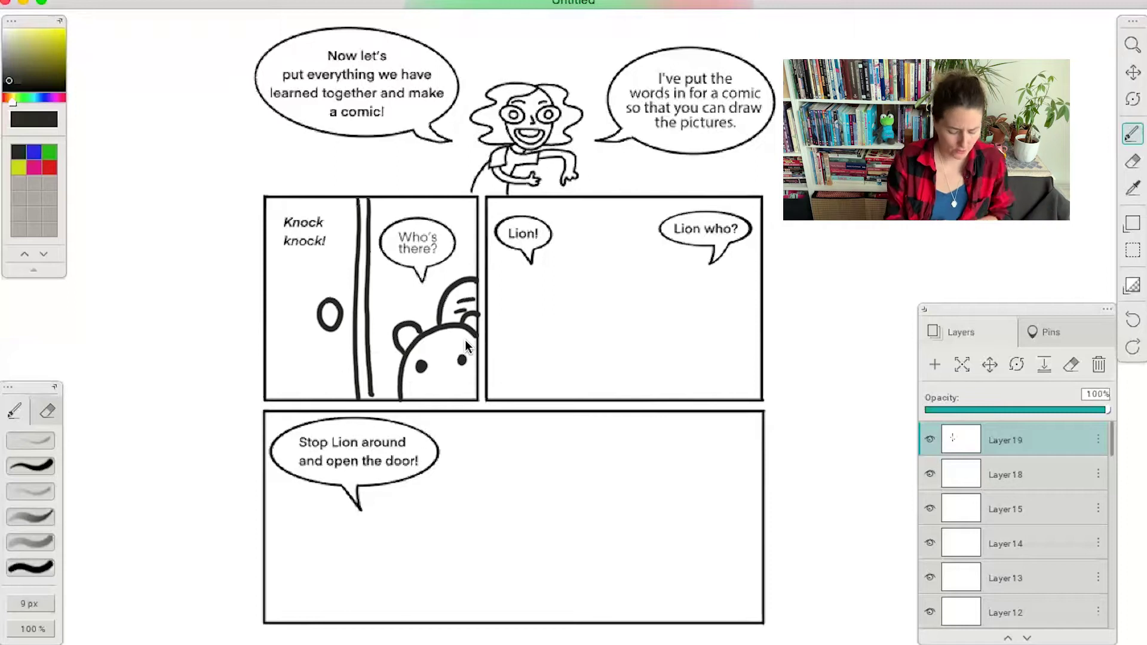
left_click_drag(444, 349, 466, 347)
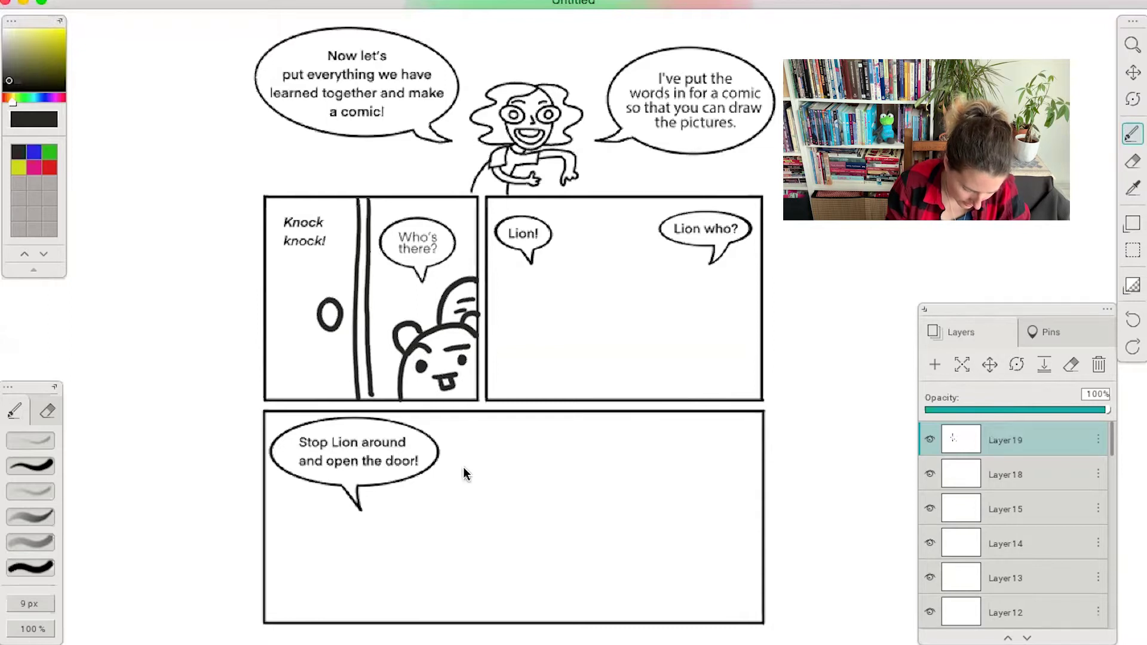
left_click(371, 394)
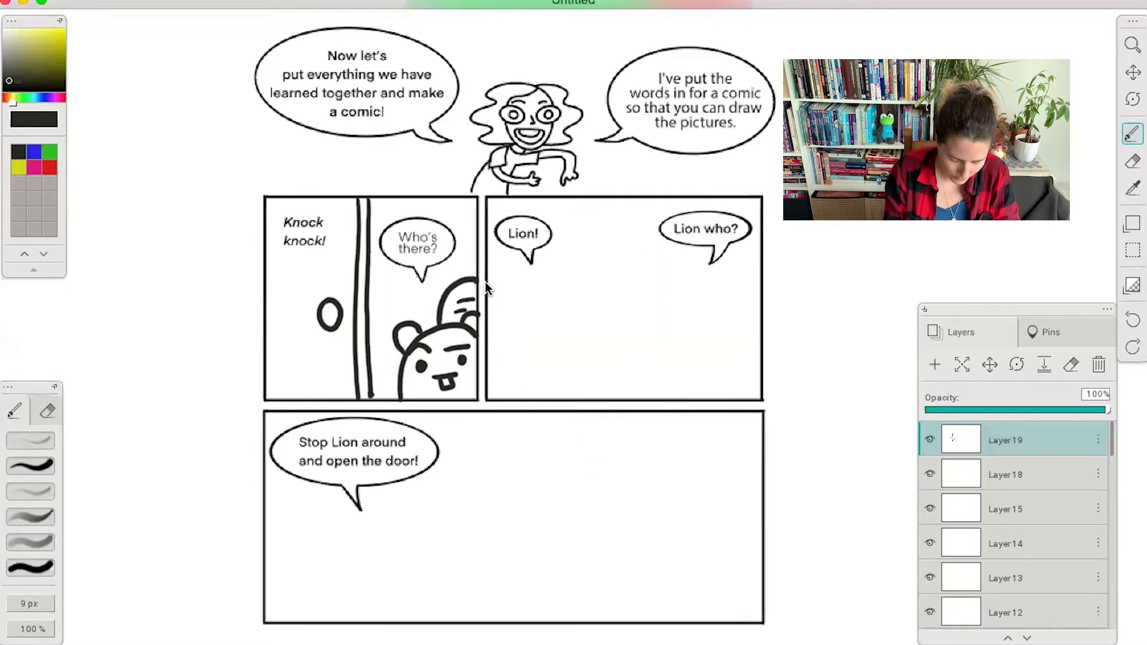
- Draw an open door with a knob and a boxed window frame with pane lines in panel two
mouse_move(486, 286)
left_mouse_down()
mouse_move(564, 270)
mouse_move(572, 398)
left_mouse_up()
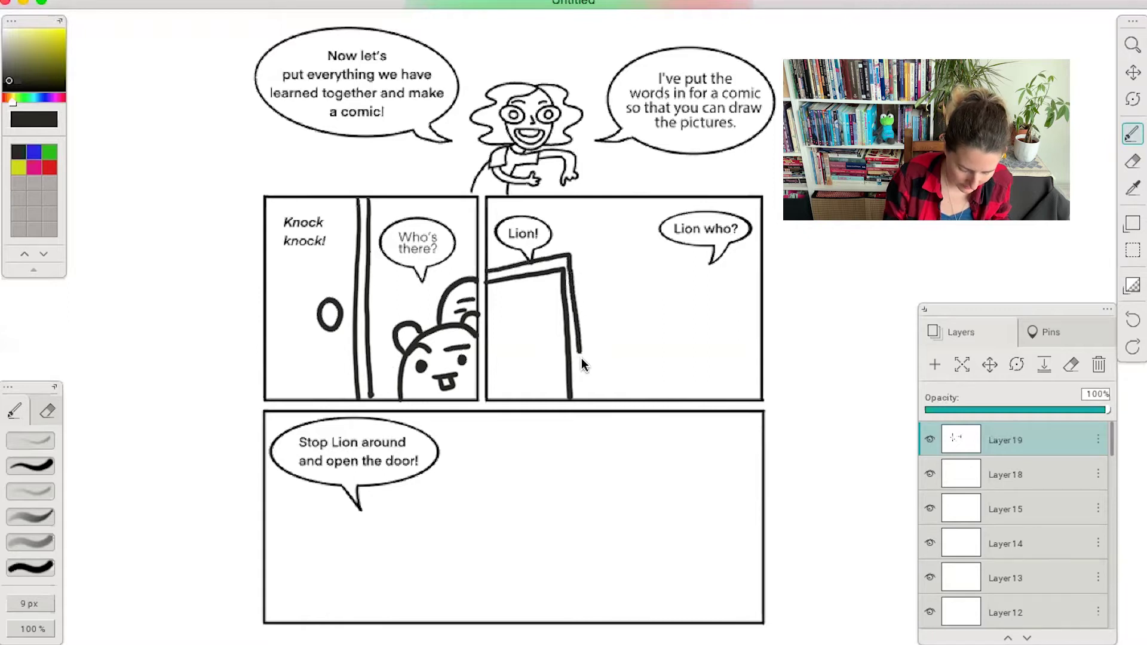
left_click_drag(554, 366, 552, 372)
mouse_move(599, 210)
left_mouse_down()
mouse_move(608, 290)
mouse_move(690, 277)
mouse_move(690, 261)
left_mouse_up()
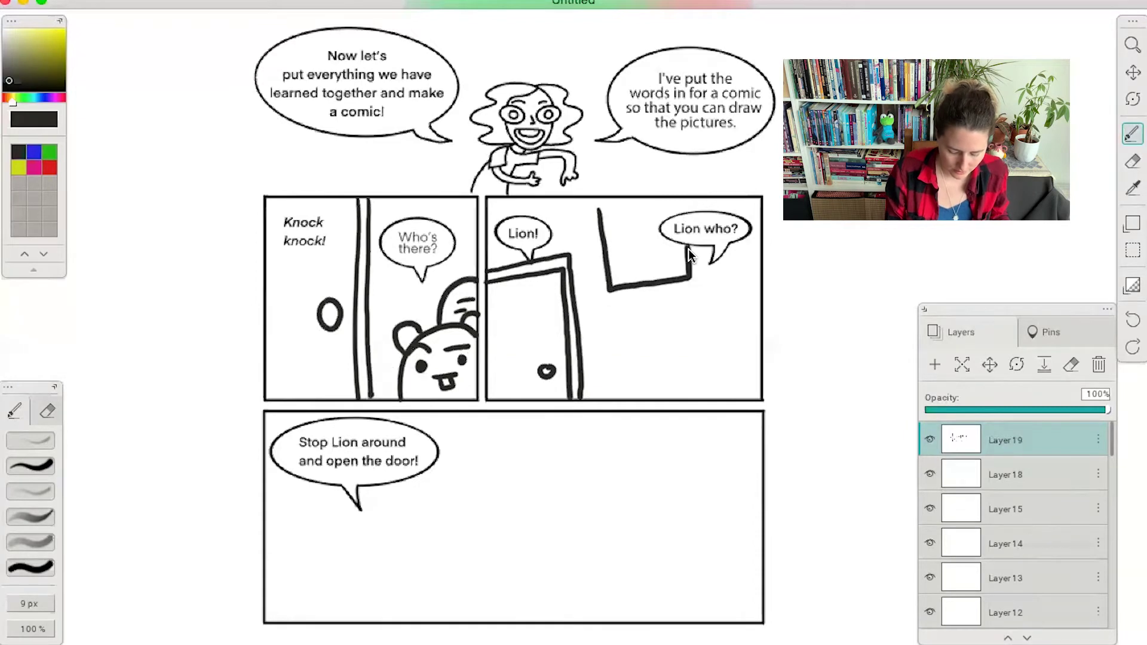
mouse_move(600, 209)
left_mouse_down()
mouse_move(628, 200)
mouse_move(589, 219)
mouse_move(603, 298)
left_mouse_up()
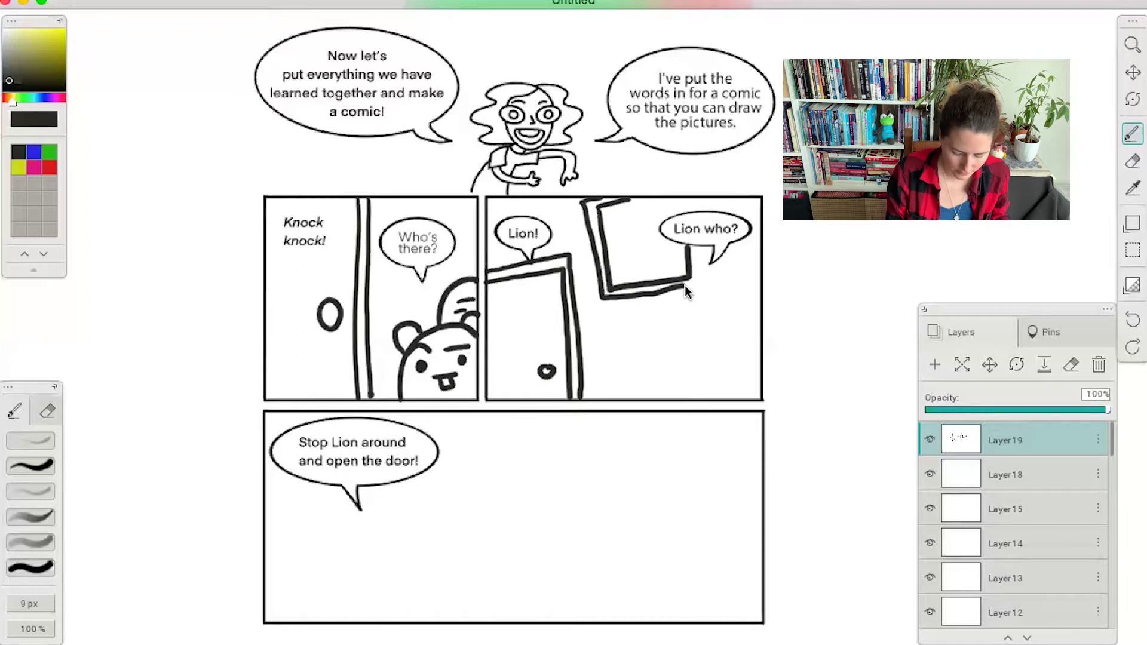
left_click_drag(621, 248, 668, 238)
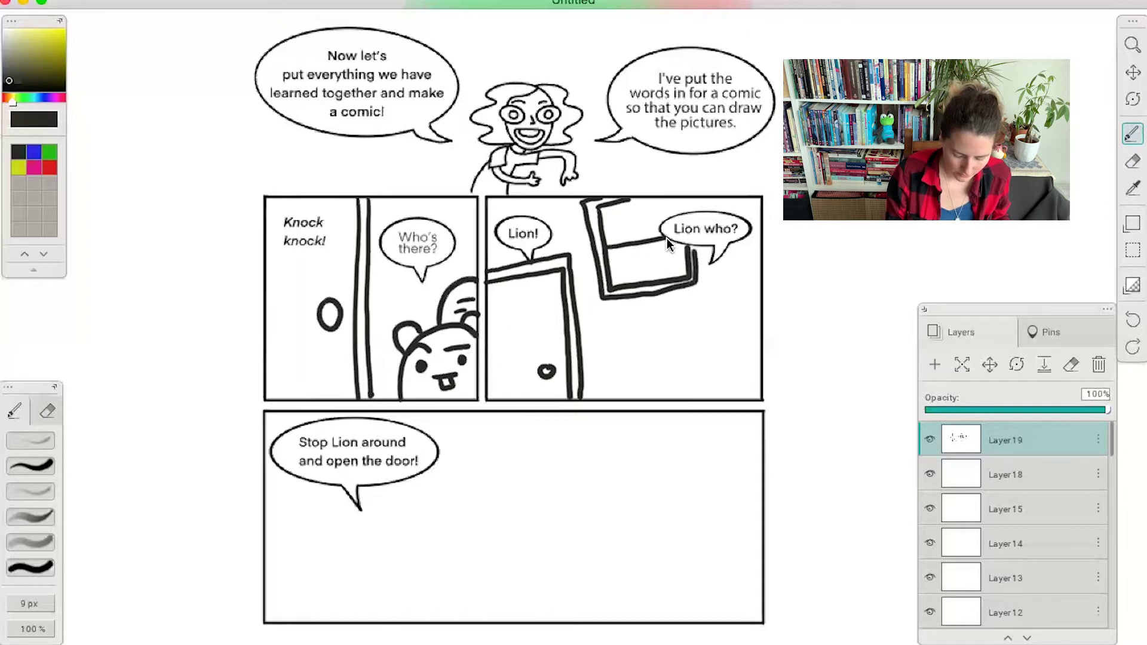
left_click_drag(635, 202, 637, 224)
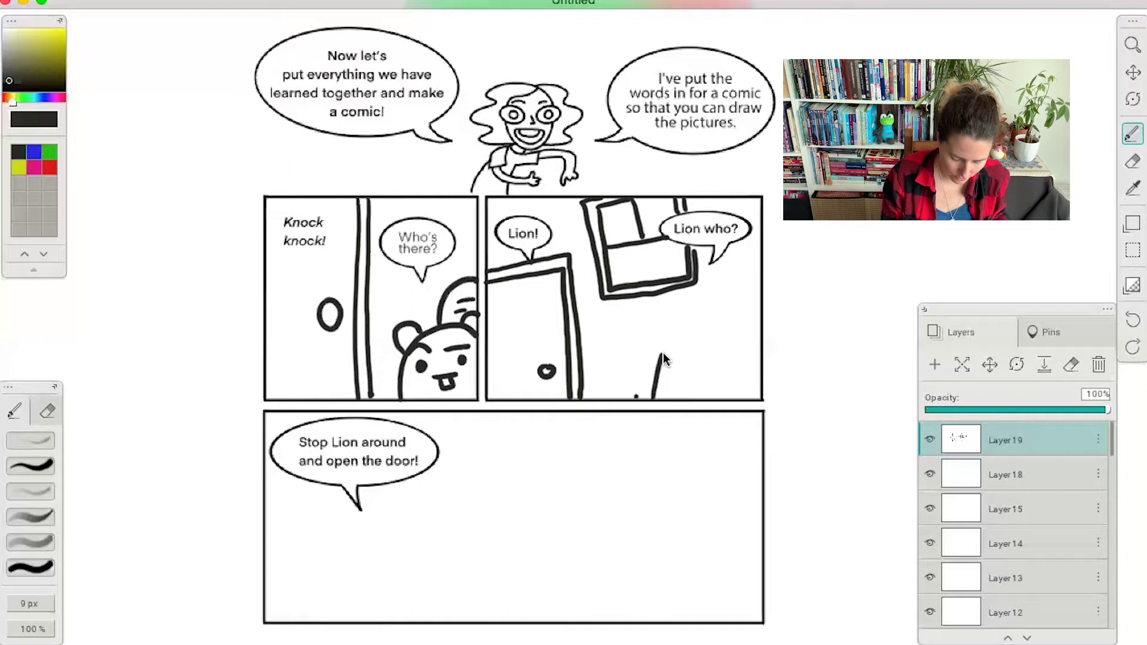
- Draw the tall sleepy character with closed eyes and the smaller character's head beside it
mouse_move(707, 341)
left_mouse_down()
mouse_move(712, 392)
mouse_move(699, 362)
left_mouse_up()
left_click_drag(681, 379, 692, 378)
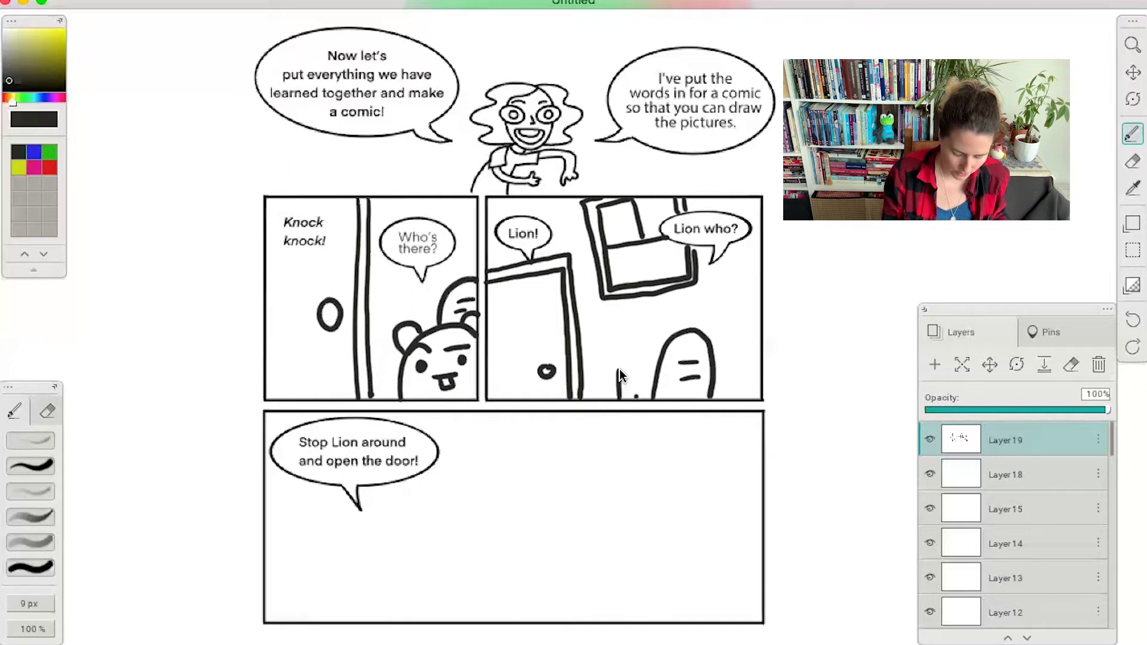
mouse_move(619, 368)
left_mouse_down()
mouse_move(648, 339)
mouse_move(664, 346)
mouse_move(632, 351)
mouse_move(671, 337)
left_mouse_up()
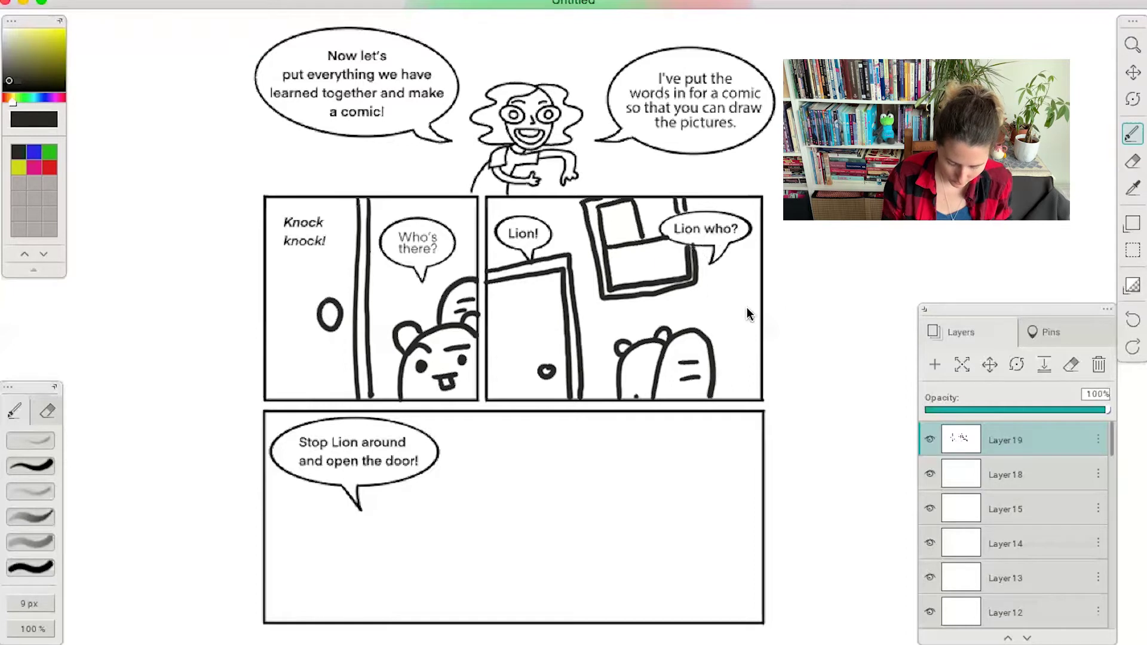
- Add a thought cloud with a leading dot, and begin the lion's triangular face below
mouse_move(738, 279)
left_mouse_down()
mouse_move(694, 304)
mouse_move(720, 328)
mouse_move(752, 314)
mouse_move(733, 275)
left_mouse_up()
left_click_drag(670, 306, 649, 307)
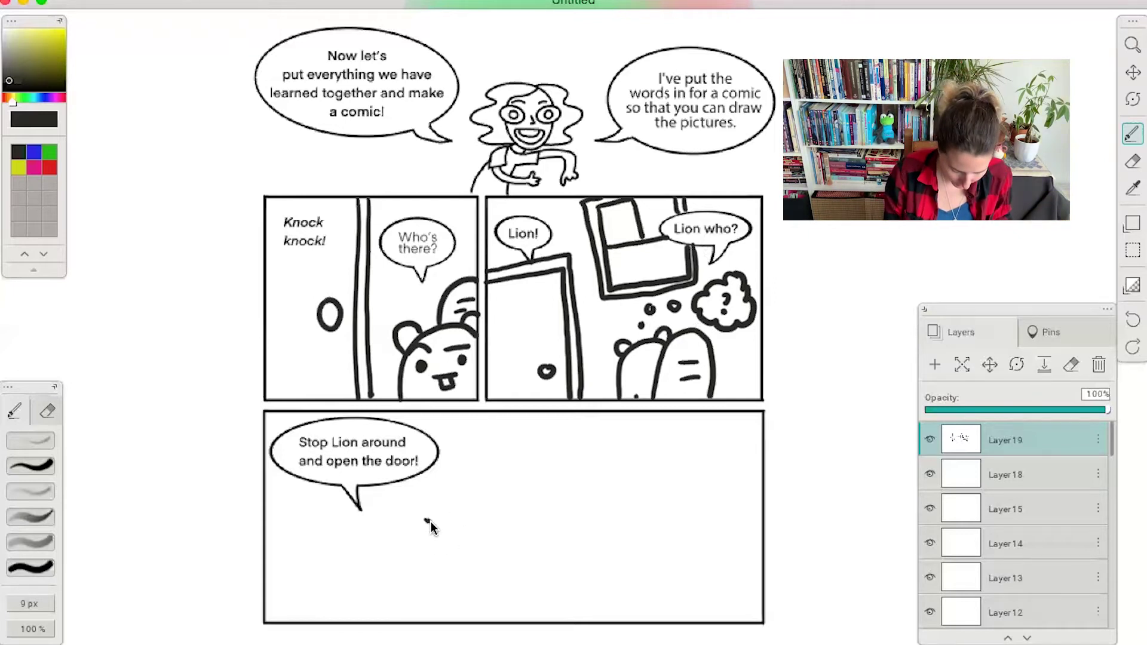
mouse_move(428, 521)
left_mouse_down()
mouse_move(509, 520)
mouse_move(512, 543)
mouse_move(478, 588)
mouse_move(444, 554)
mouse_move(477, 595)
mouse_move(469, 576)
left_mouse_up()
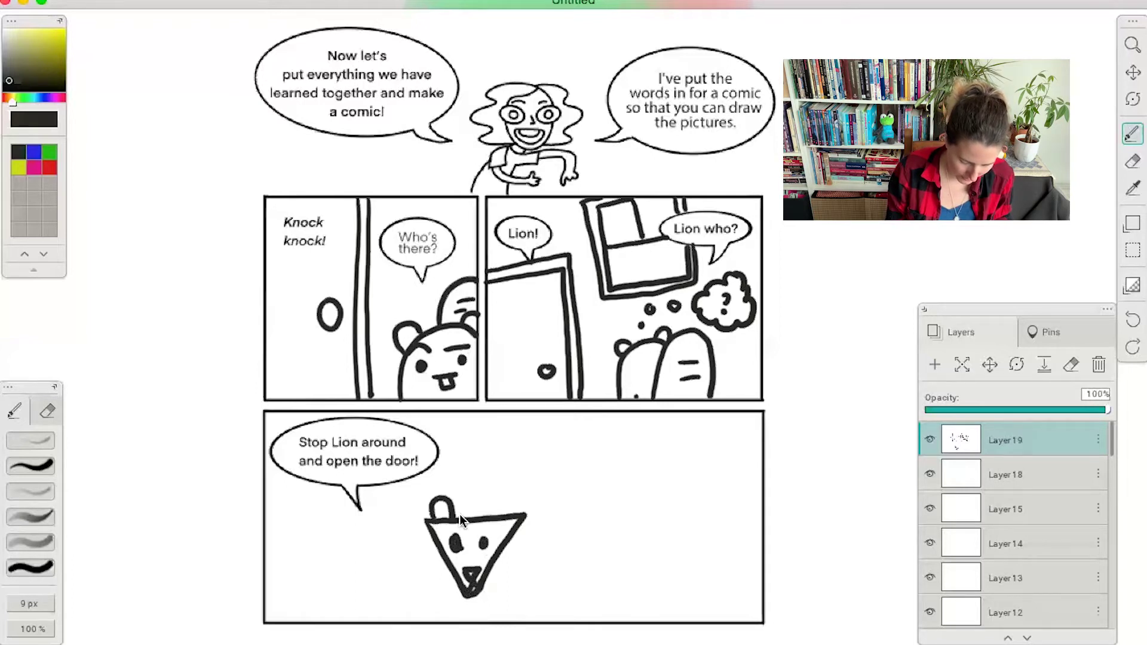
- Give the lion a second ear, a whisker, a round mane, two legs and outstretched arms
left_click_drag(499, 515, 522, 515)
mouse_move(450, 572)
left_mouse_down()
mouse_move(413, 565)
mouse_move(382, 519)
mouse_move(388, 485)
left_mouse_up()
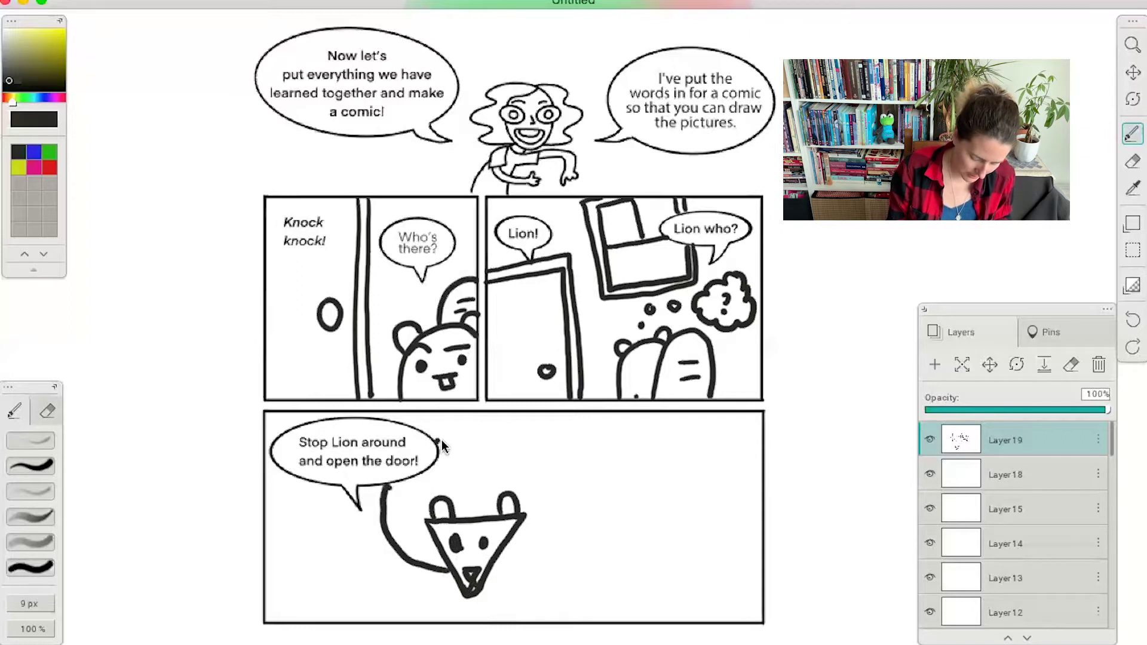
mouse_move(442, 446)
left_mouse_down()
mouse_move(546, 476)
mouse_move(538, 548)
mouse_move(501, 564)
mouse_move(482, 547)
mouse_move(442, 618)
left_mouse_up()
left_click_drag(487, 572, 499, 616)
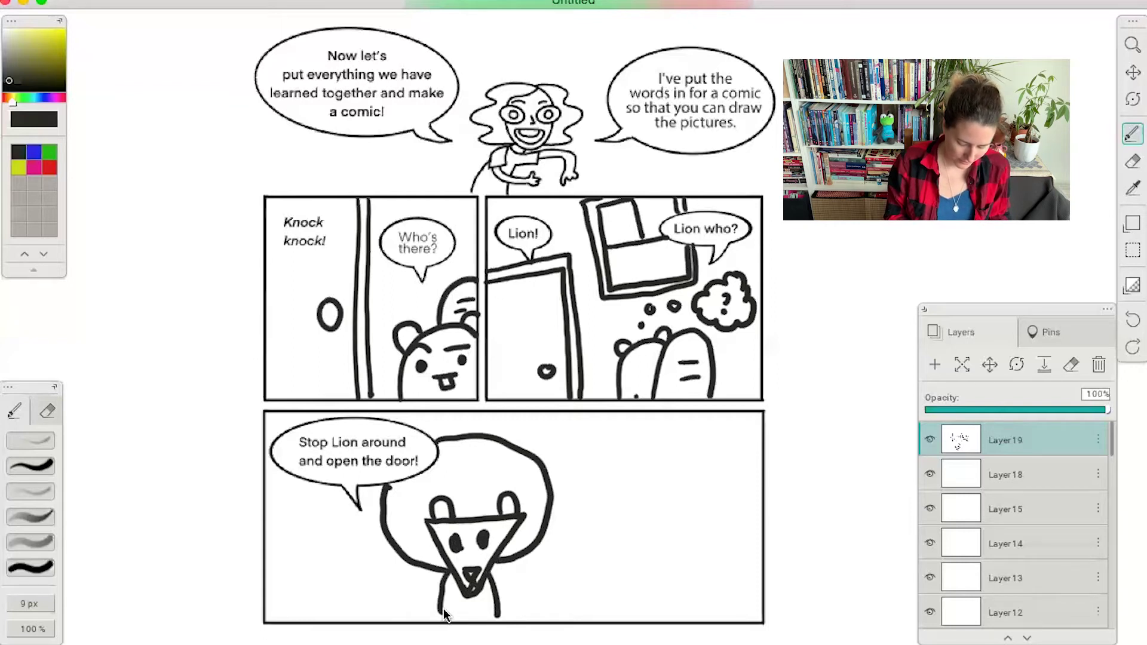
mouse_move(442, 588)
left_mouse_down()
mouse_move(373, 554)
mouse_move(355, 561)
mouse_move(361, 576)
mouse_move(417, 589)
left_mouse_up()
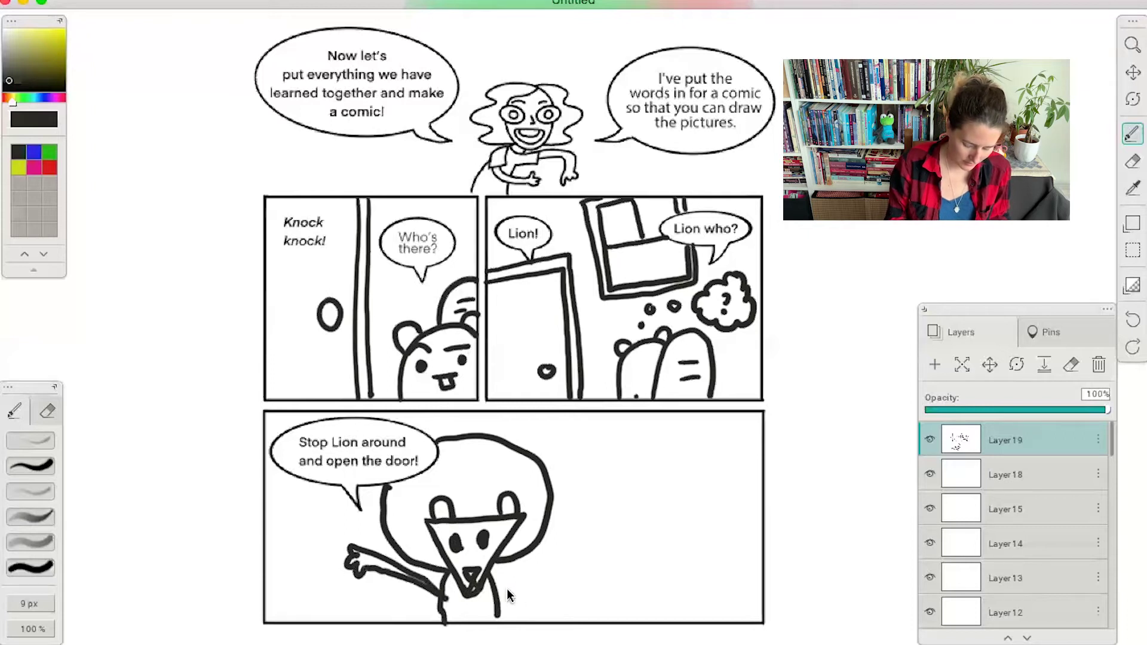
mouse_move(530, 559)
left_mouse_down()
mouse_move(577, 547)
mouse_move(562, 571)
mouse_move(503, 595)
left_mouse_up()
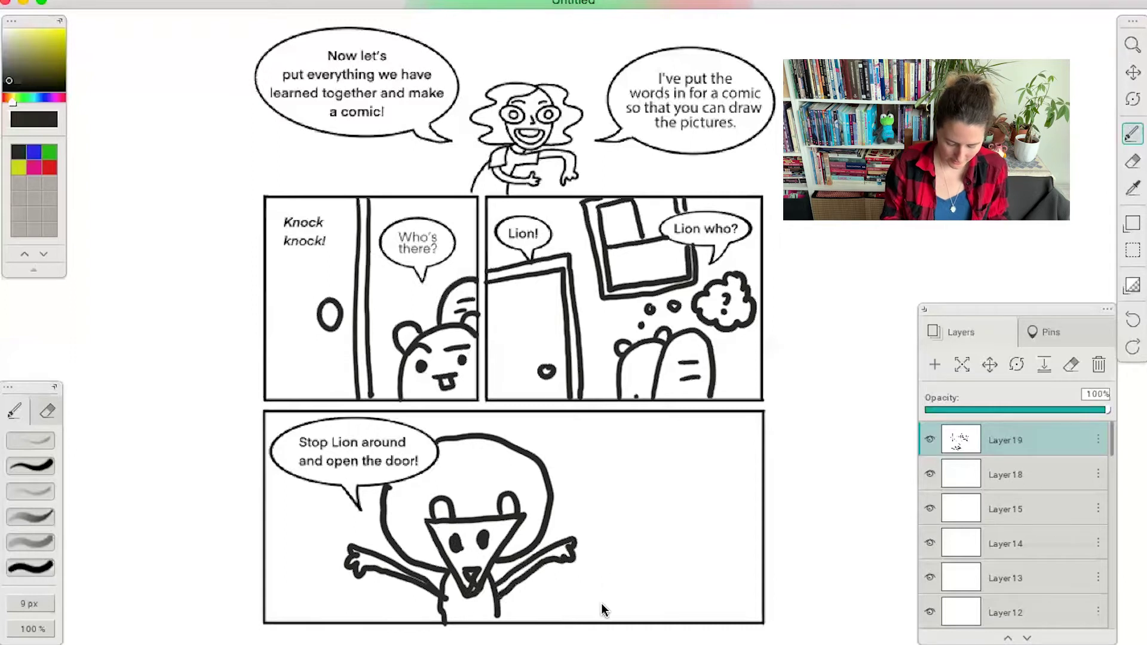
- Draw the house wall, roof edge and window in the bottom panel
left_click_drag(601, 625, 600, 583)
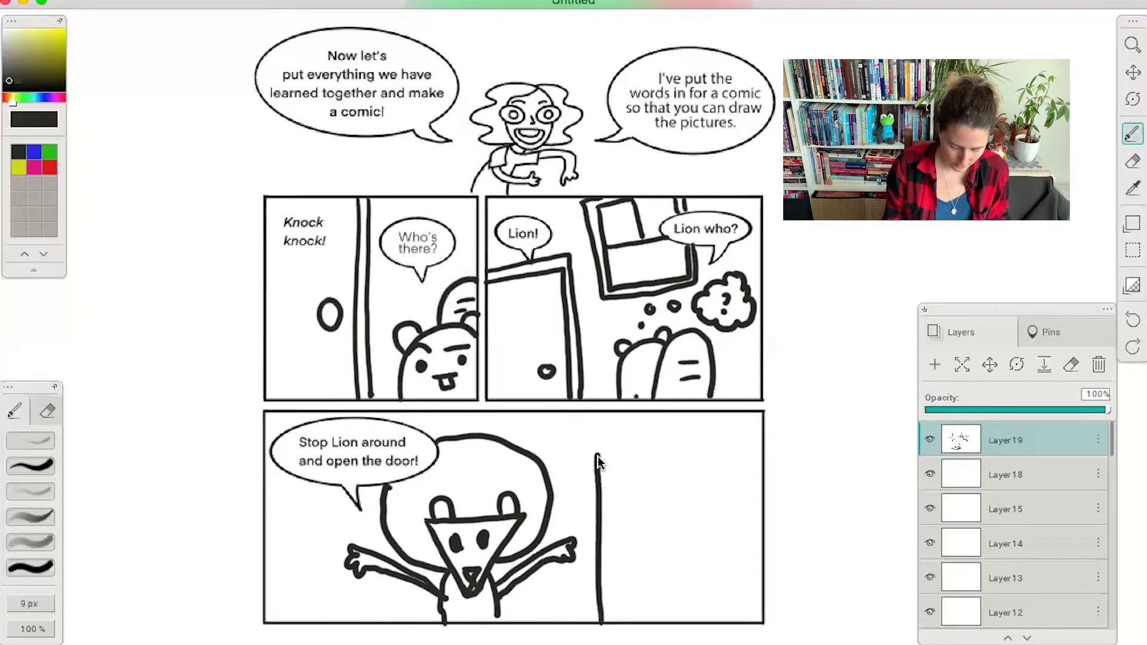
mouse_move(598, 456)
left_mouse_down()
mouse_move(660, 413)
mouse_move(579, 437)
left_mouse_up()
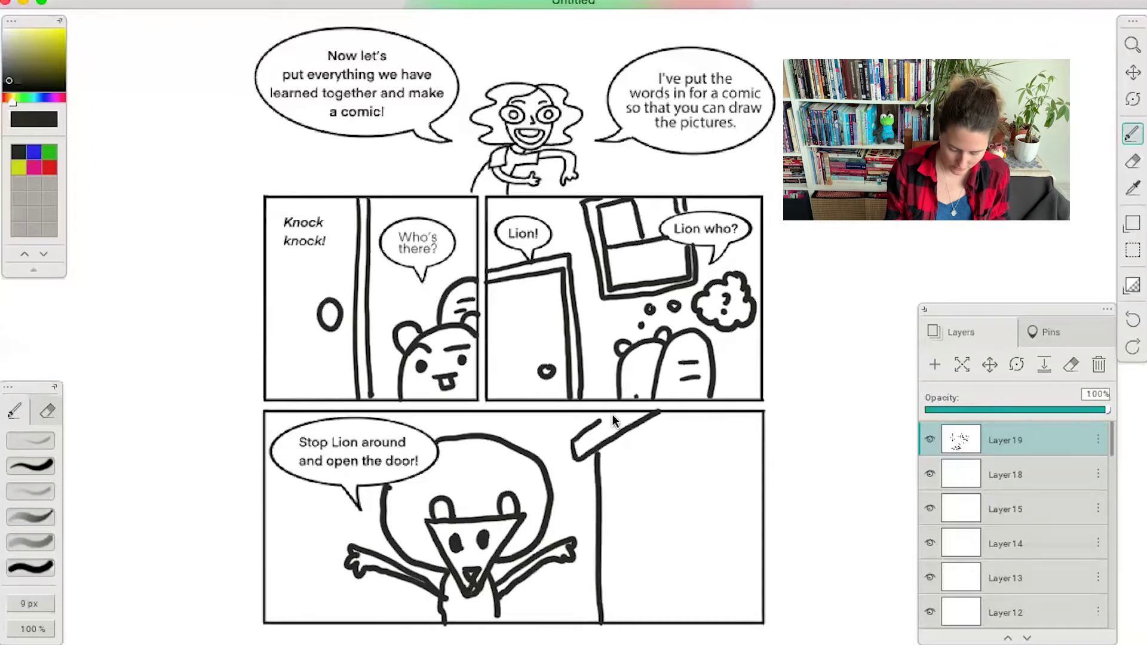
mouse_move(622, 484)
left_mouse_down()
mouse_move(630, 538)
mouse_move(673, 517)
left_mouse_up()
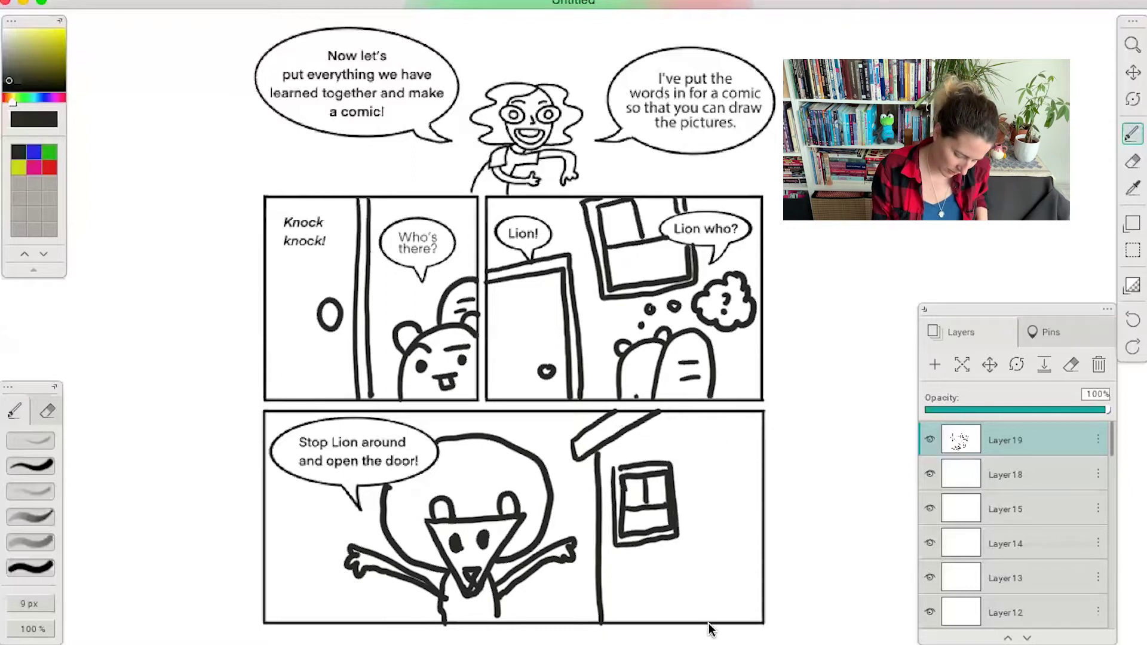
- Add a small frowning round-eared character in the corner with a speech bubble above it
mouse_move(709, 623)
left_mouse_down()
mouse_move(703, 577)
mouse_move(721, 552)
mouse_move(760, 561)
left_mouse_up()
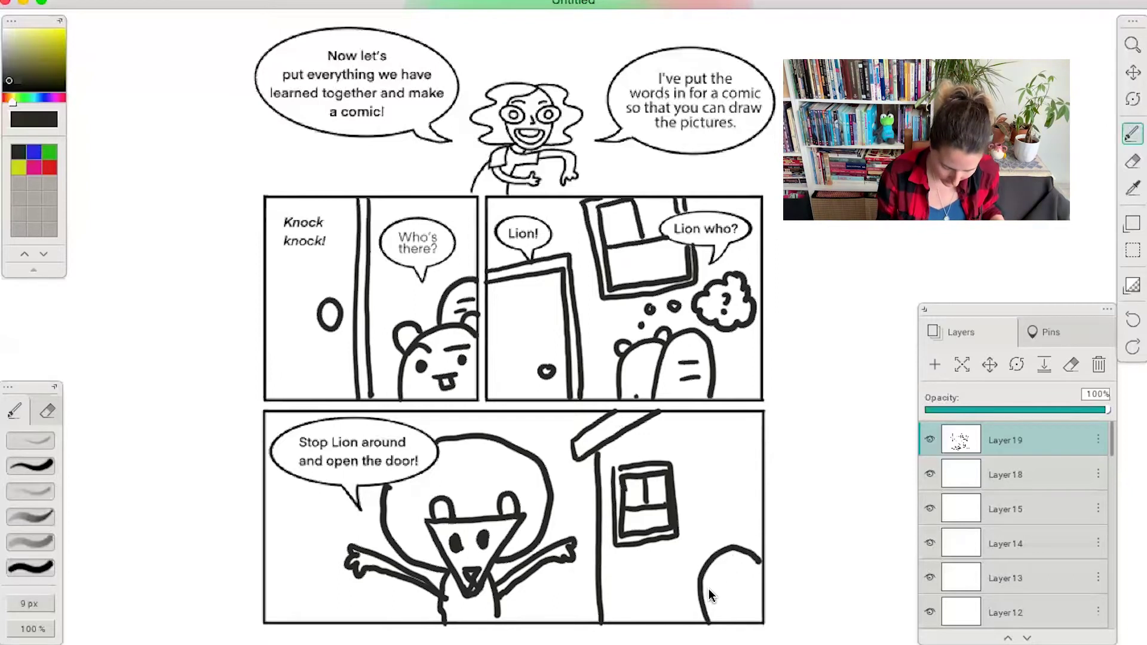
mouse_move(743, 568)
left_mouse_down()
mouse_move(735, 604)
mouse_move(751, 597)
left_mouse_up()
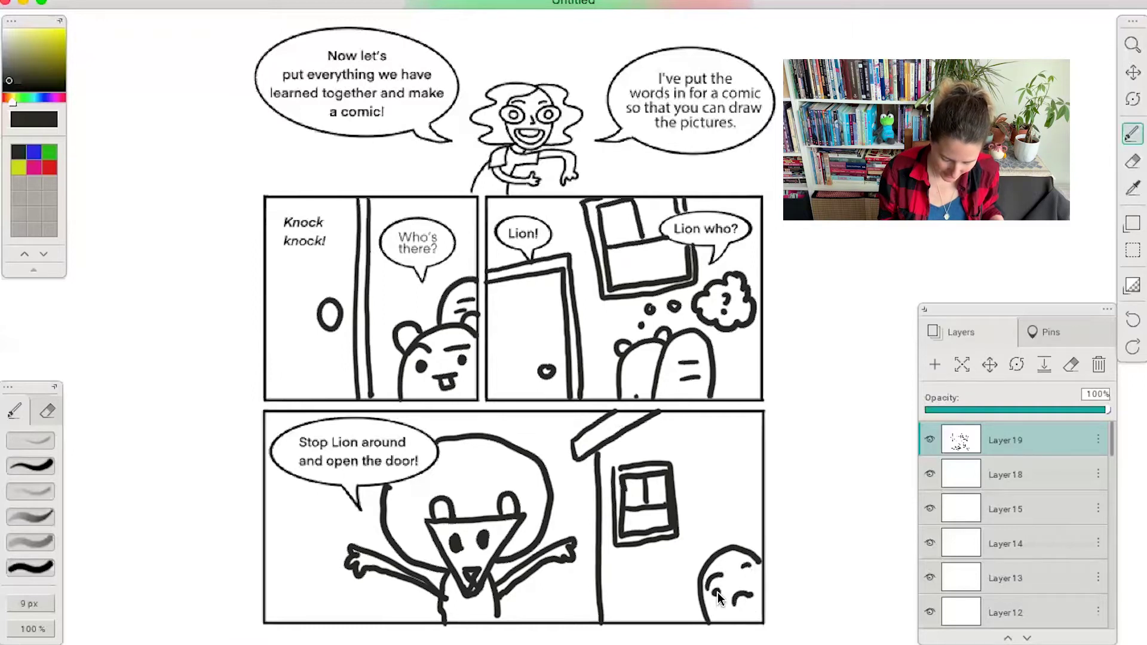
left_click_drag(743, 563, 749, 539)
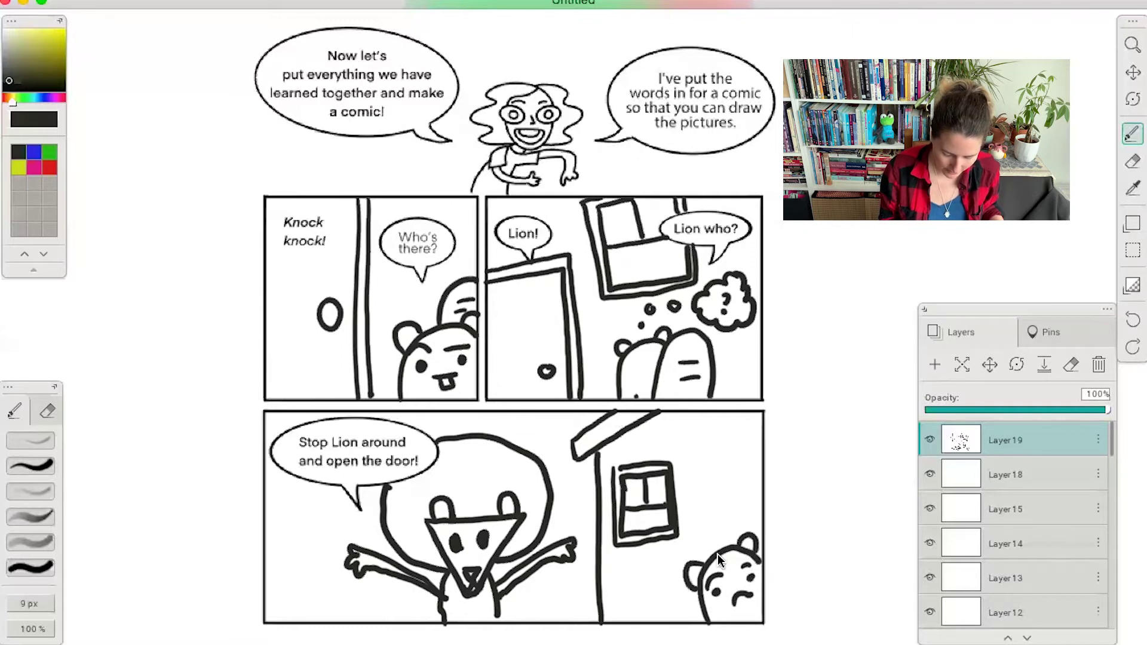
left_click_drag(754, 506, 765, 509)
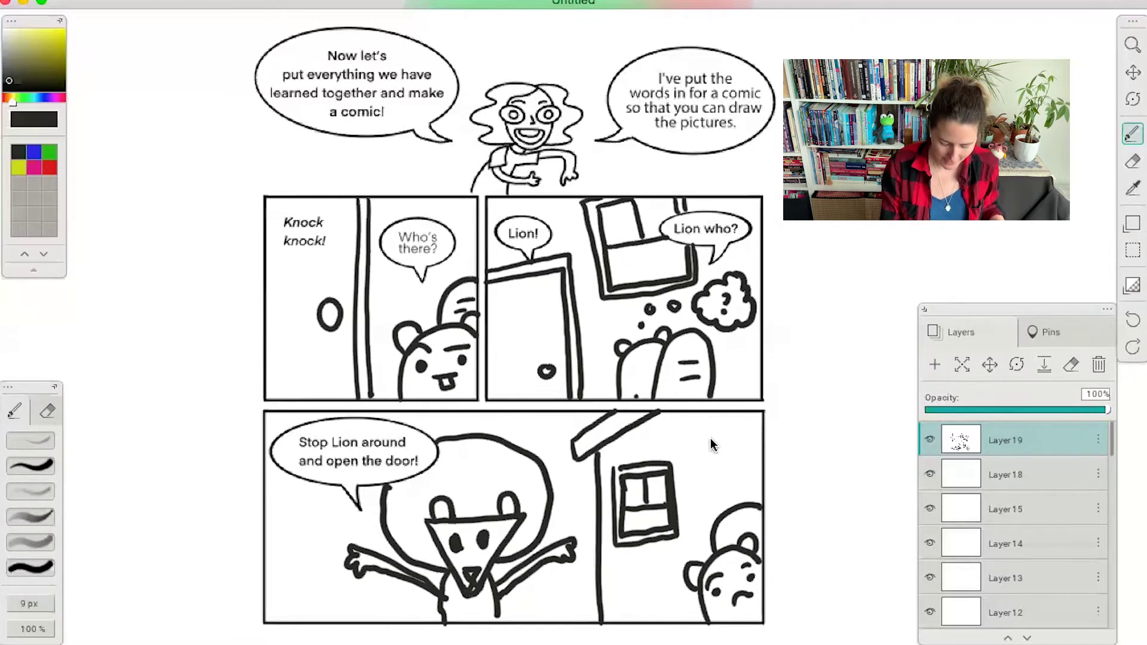
mouse_move(735, 424)
left_mouse_down()
mouse_move(712, 420)
mouse_move(693, 461)
mouse_move(715, 489)
left_mouse_up()
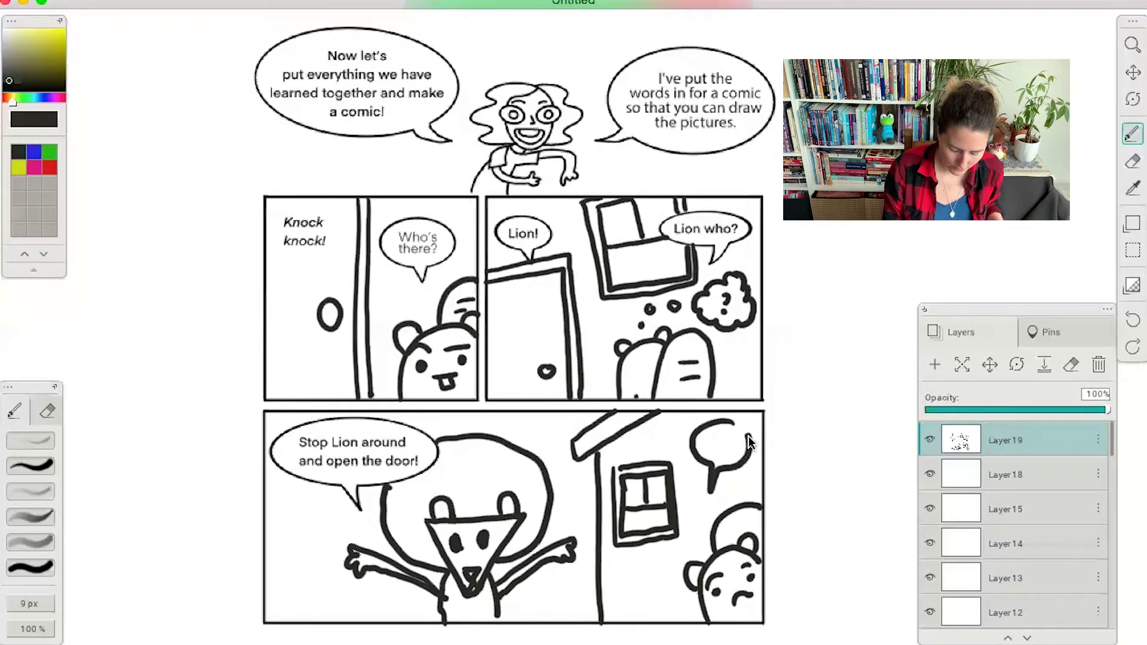
left_click_drag(748, 439, 722, 468)
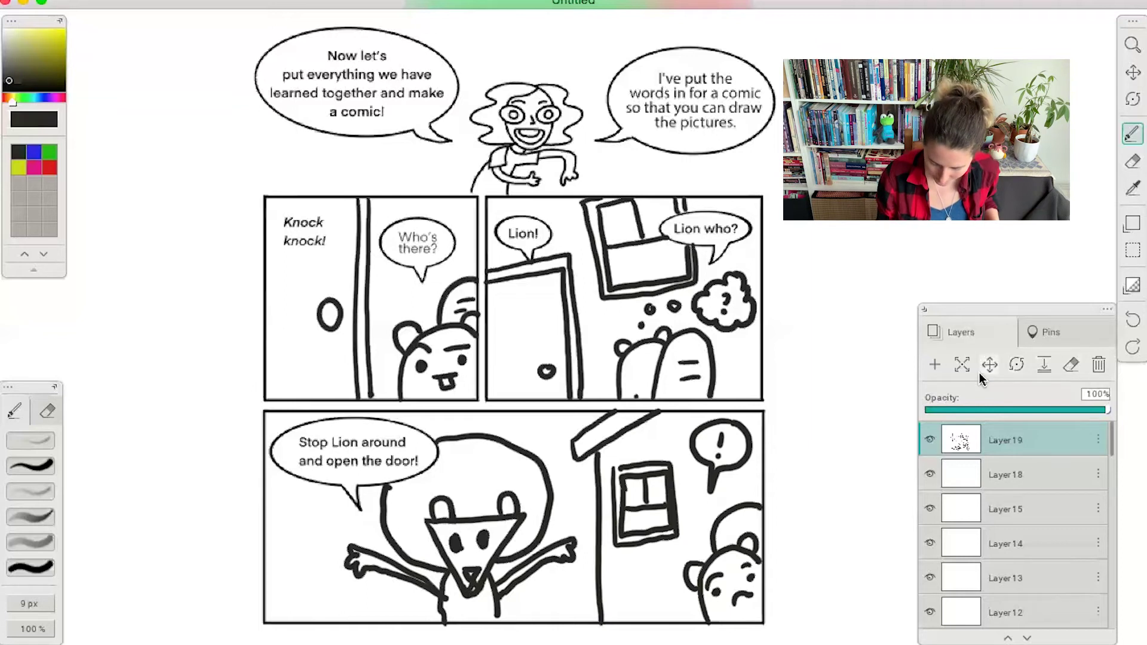
- On a new layer at about 50% opacity, shade the lion yellow and start colouring the first bear red
left_click(933, 363)
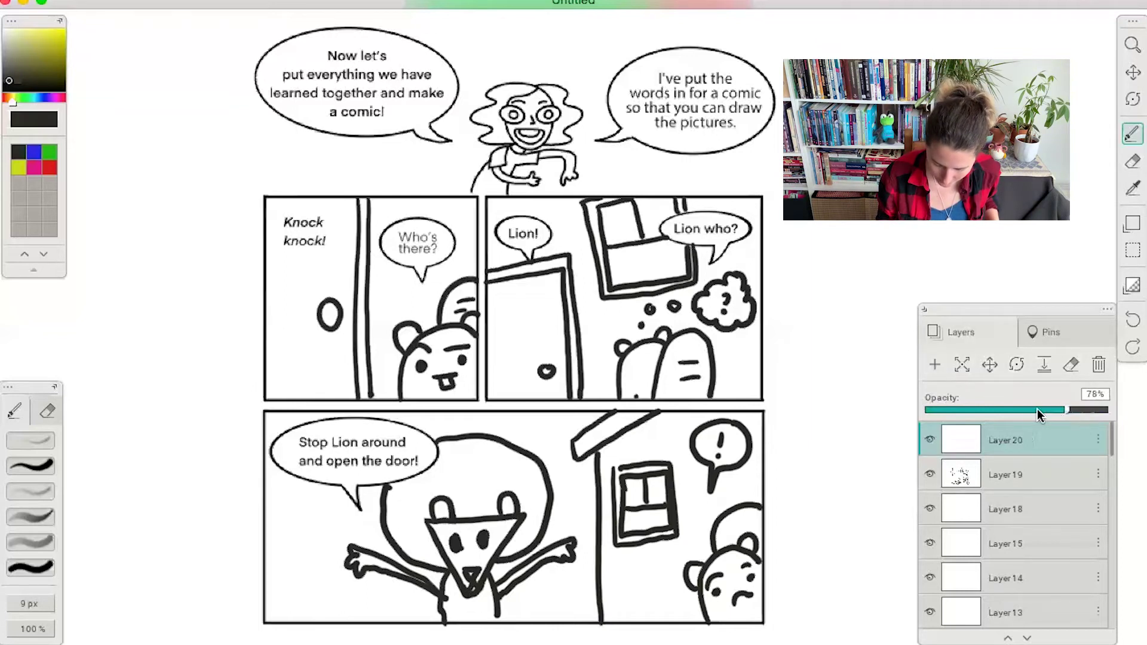
left_click_drag(1037, 409, 1015, 411)
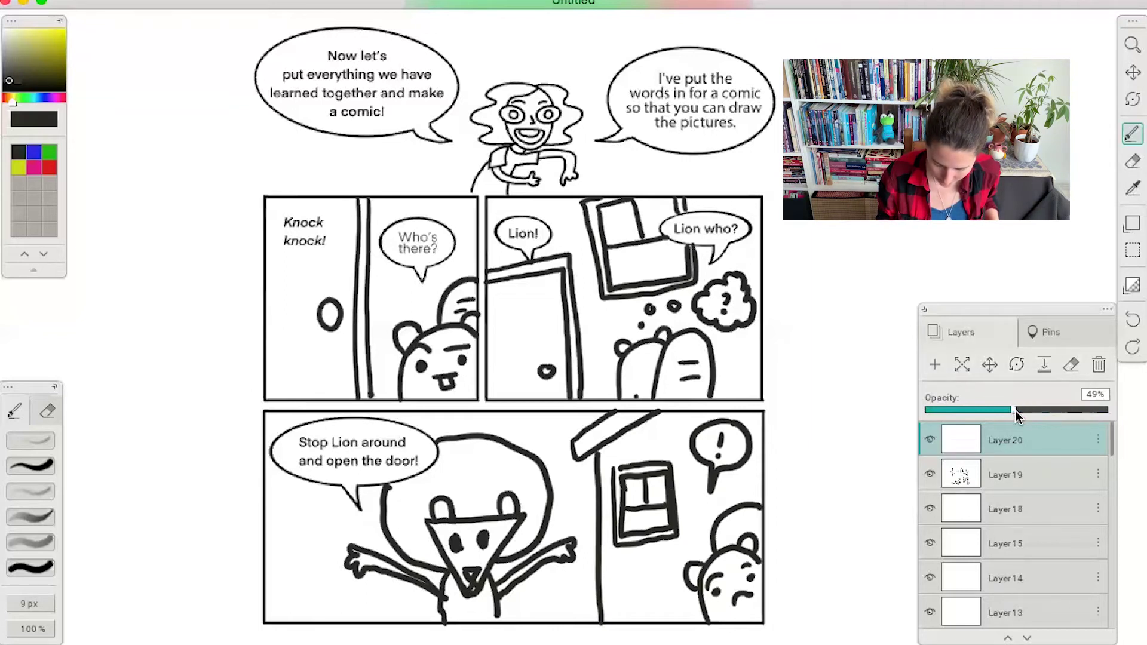
left_click(19, 168)
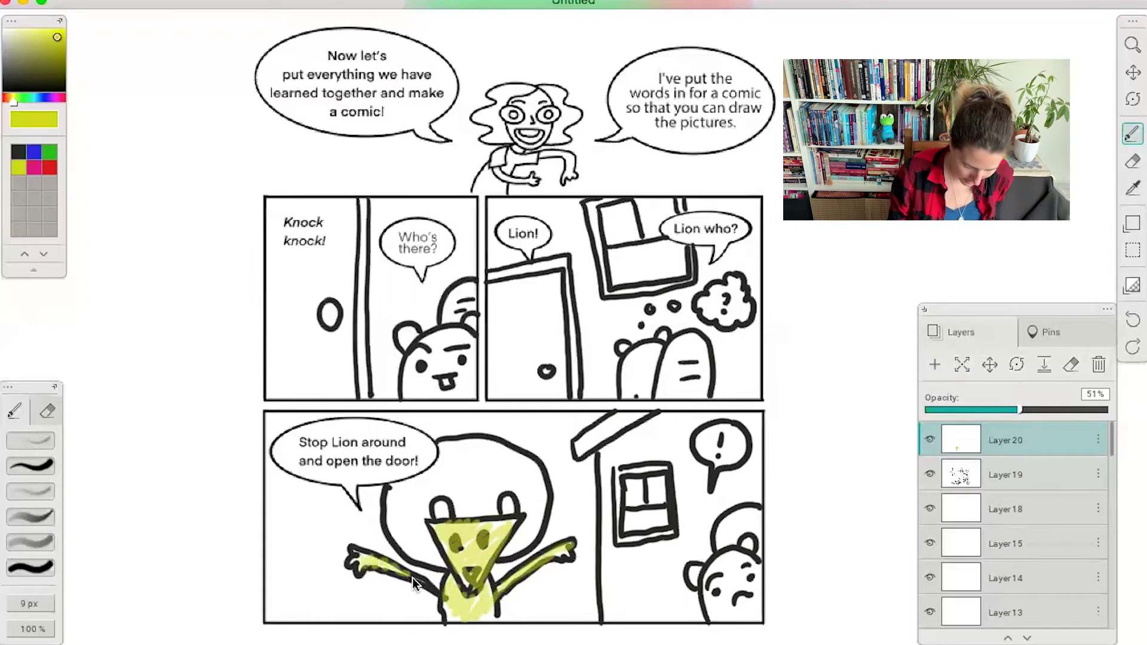
mouse_move(410, 482)
left_mouse_down()
mouse_move(421, 547)
mouse_move(441, 483)
mouse_move(484, 460)
mouse_move(500, 501)
left_mouse_up()
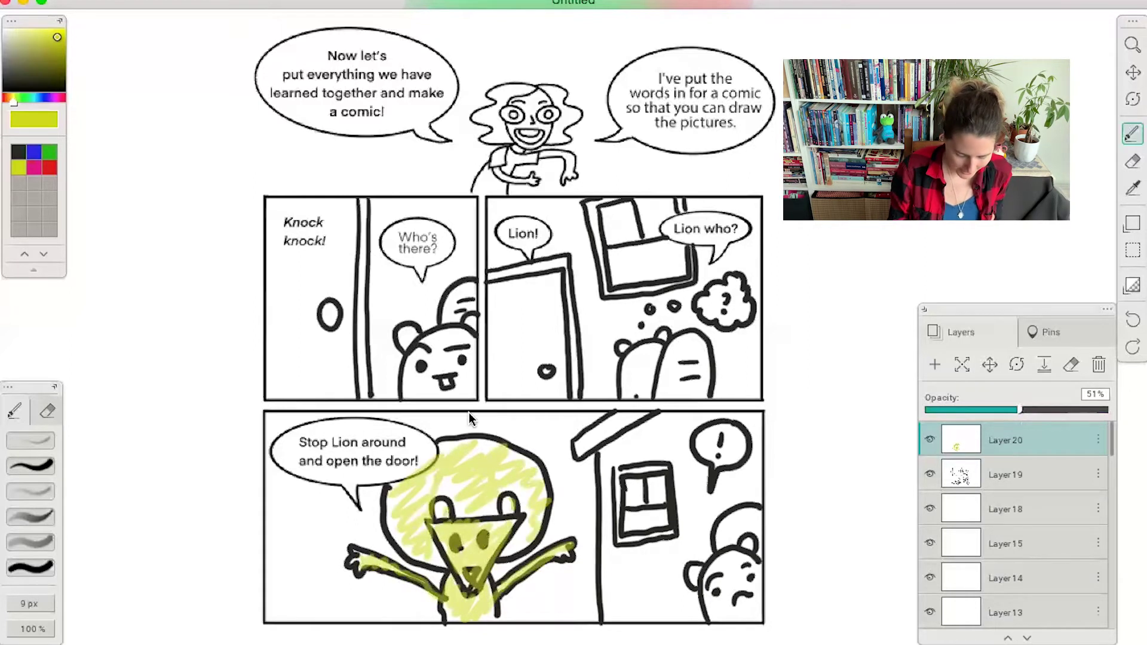
left_click(50, 168)
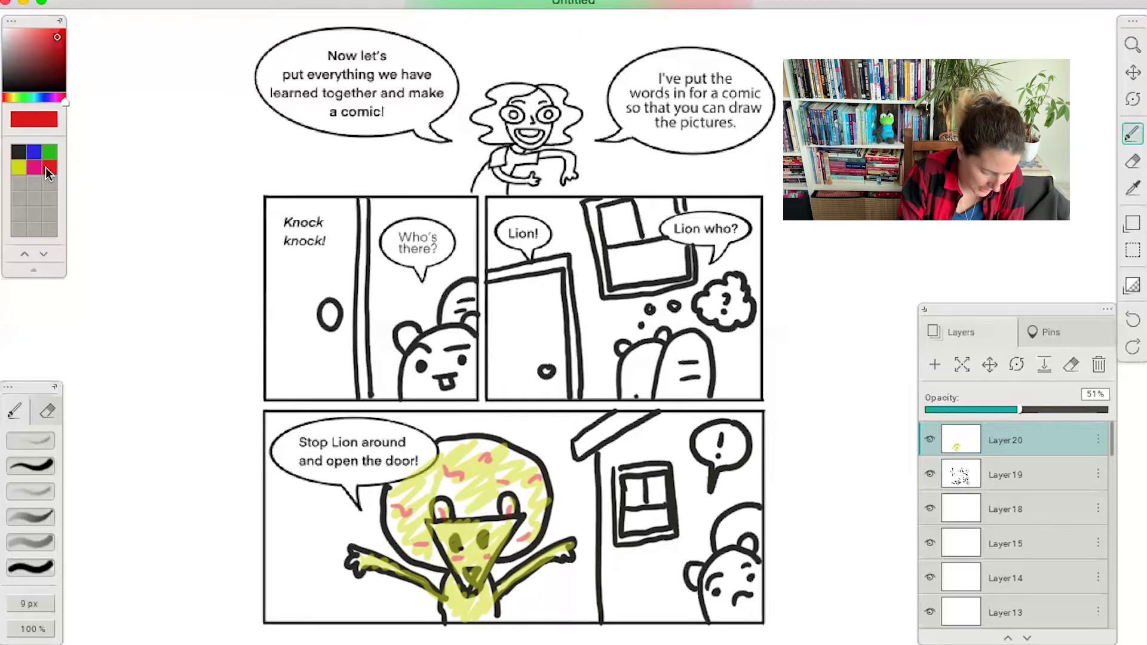
mouse_move(418, 346)
left_mouse_down()
mouse_move(442, 339)
mouse_move(410, 375)
left_mouse_up()
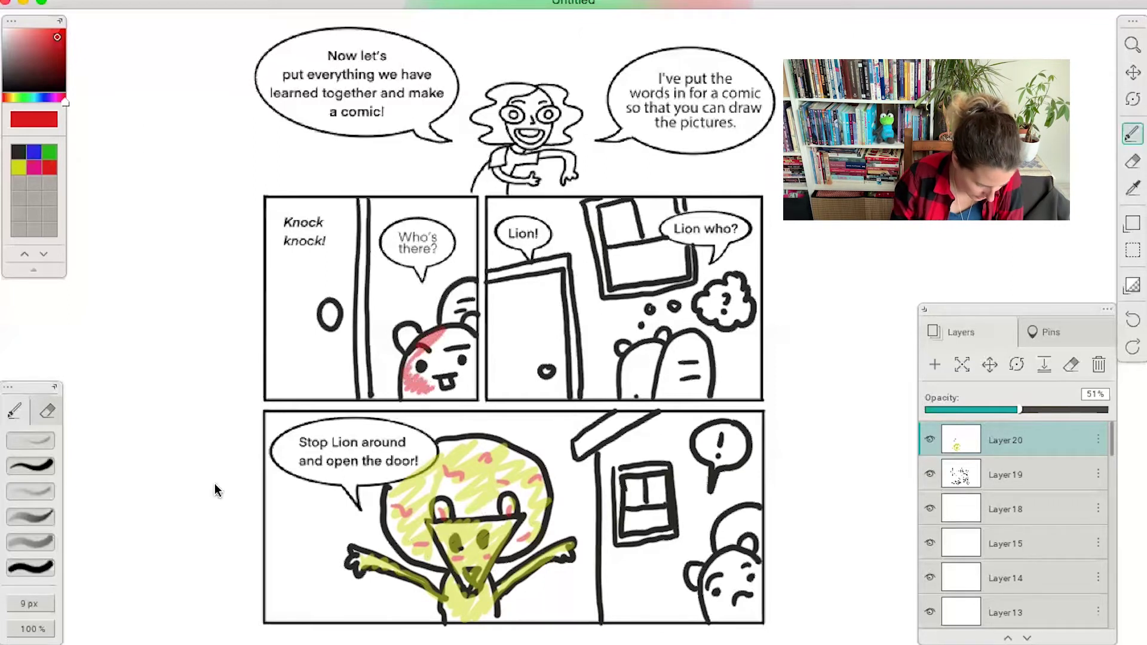
- Lower the brush opacity to 42
left_click(54, 387)
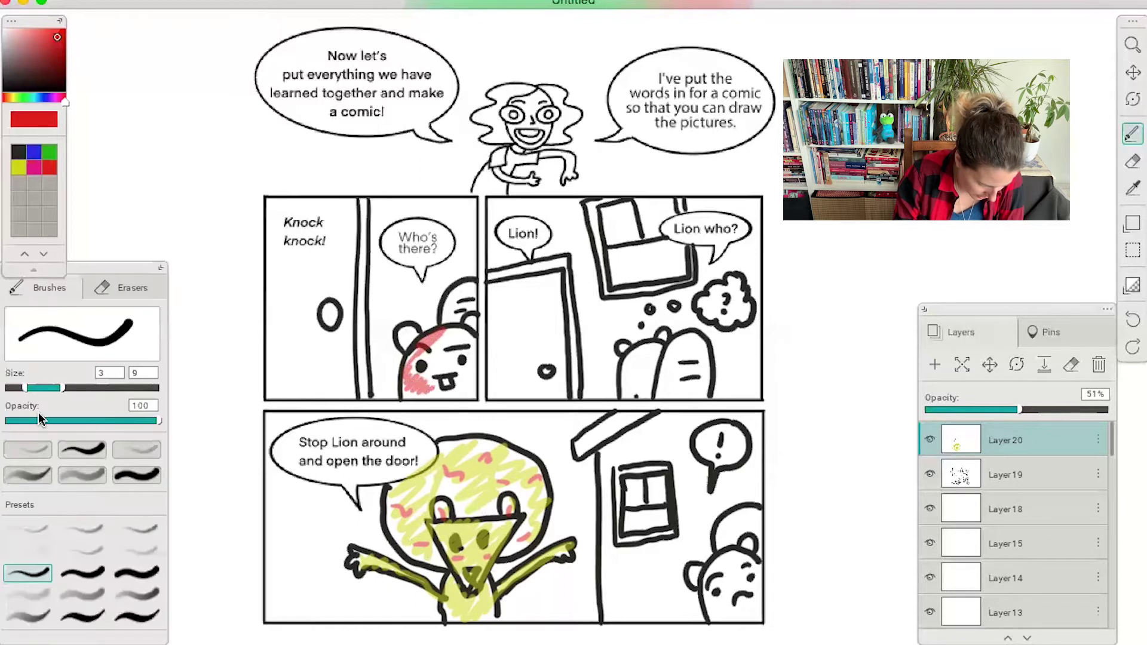
mouse_move(38, 420)
left_mouse_down()
mouse_move(80, 425)
mouse_move(70, 421)
left_mouse_up()
left_click(161, 270)
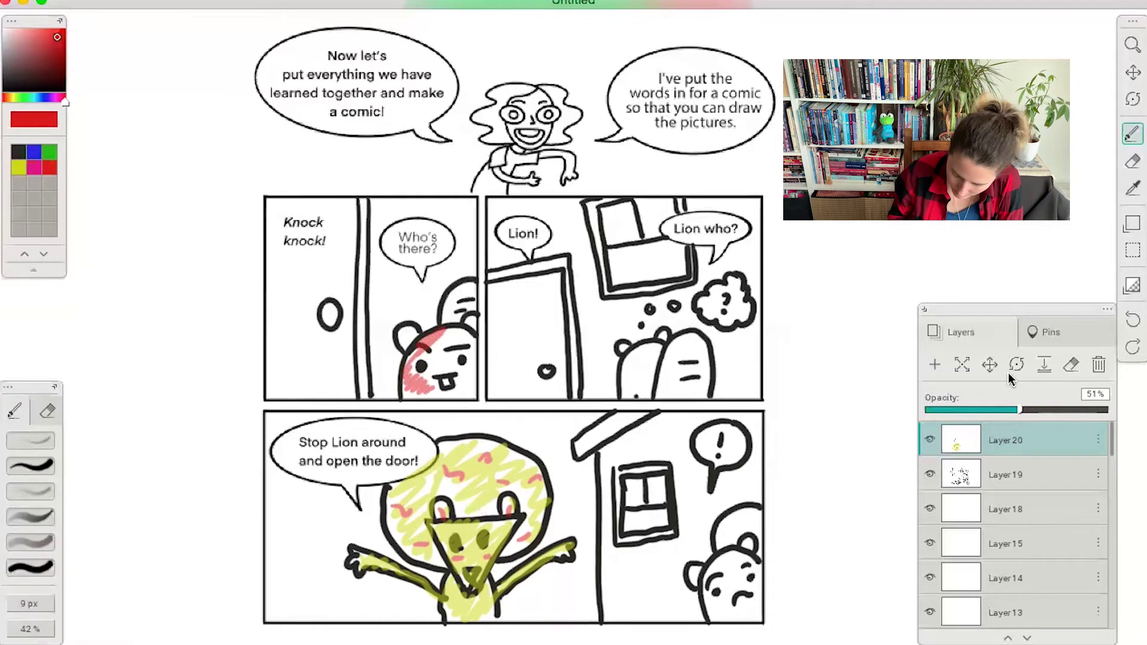
- Colour all three bears pink, then redraw the first bear's eyebrow as a longer black curve
mouse_move(447, 344)
left_mouse_down()
mouse_move(418, 377)
mouse_move(433, 400)
mouse_move(472, 397)
mouse_move(452, 349)
mouse_move(472, 327)
mouse_move(412, 343)
left_mouse_up()
mouse_move(678, 364)
left_mouse_down()
mouse_move(631, 374)
mouse_move(650, 383)
mouse_move(639, 399)
mouse_move(684, 343)
mouse_move(665, 373)
mouse_move(698, 375)
mouse_move(680, 398)
mouse_move(661, 331)
mouse_move(627, 356)
left_mouse_up()
mouse_move(739, 553)
left_mouse_down()
mouse_move(714, 592)
mouse_move(731, 621)
mouse_move(747, 598)
left_mouse_up()
mouse_move(741, 524)
left_mouse_down()
mouse_move(755, 558)
mouse_move(695, 575)
mouse_move(723, 612)
mouse_move(709, 618)
mouse_move(711, 602)
mouse_move(716, 616)
mouse_move(746, 626)
left_mouse_up()
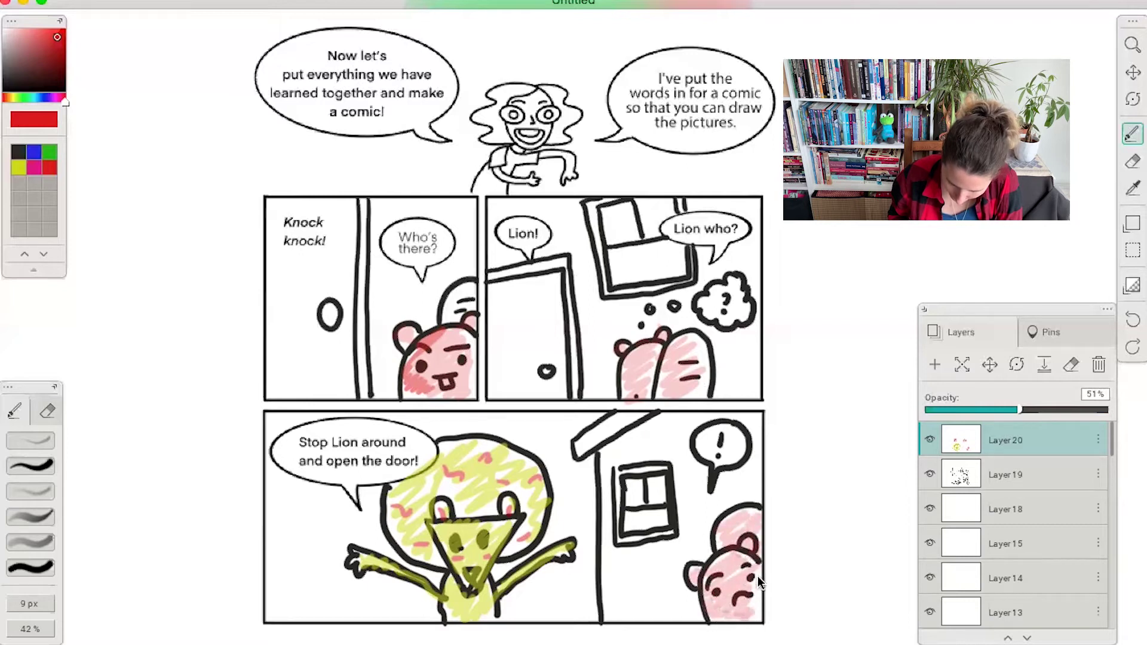
left_click(18, 153)
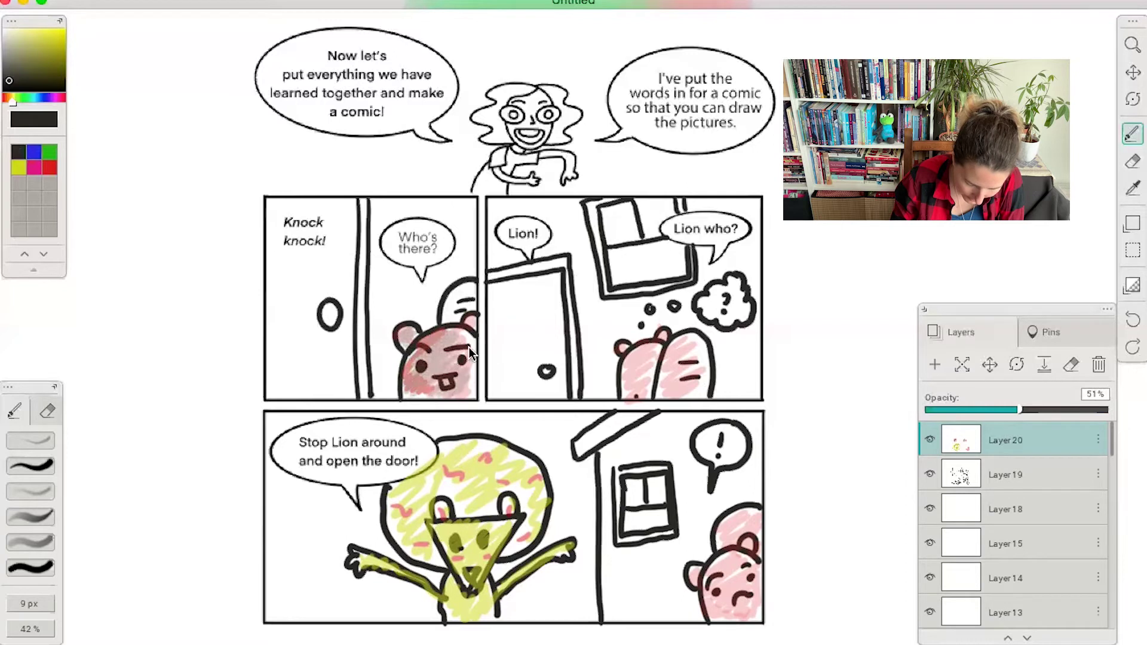
left_click_drag(444, 350, 470, 344)
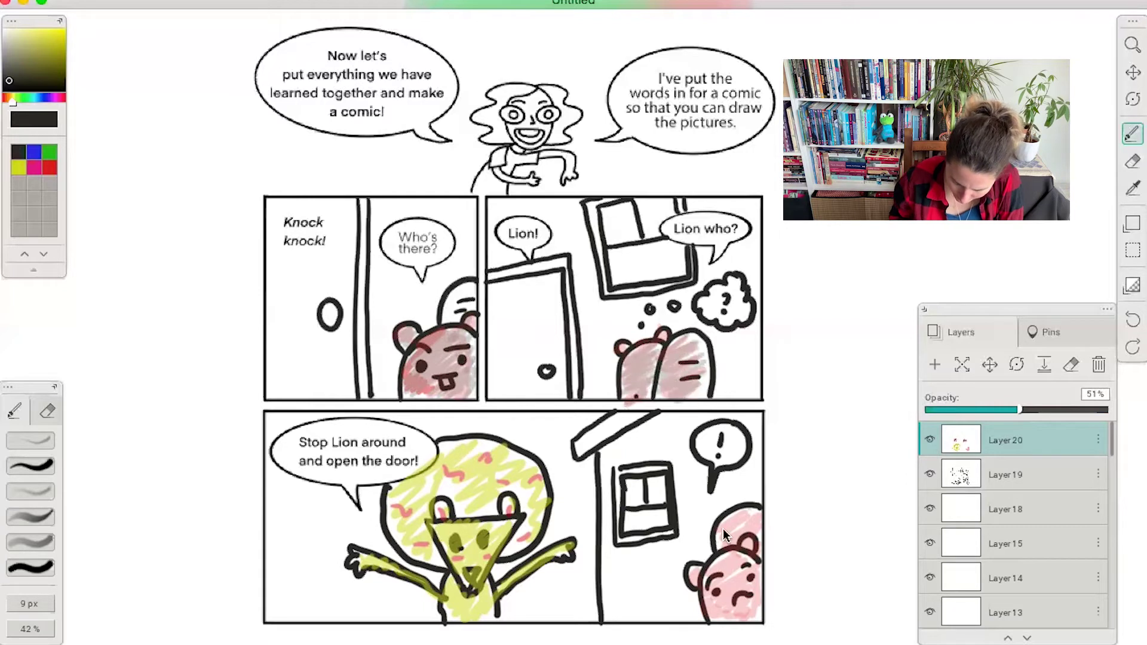
- Deepen the bottom-right bear's pink, then fill panel one's wall around the door and bubble pink
left_click_drag(723, 529, 745, 541)
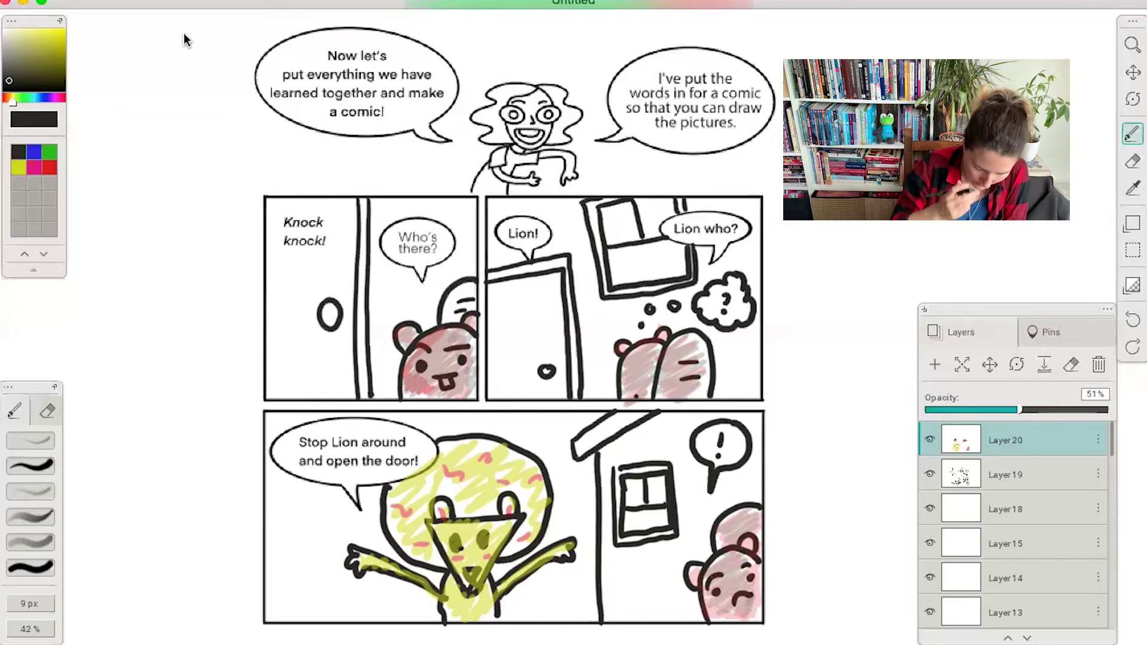
left_click(34, 170)
left_click_drag(371, 201, 372, 254)
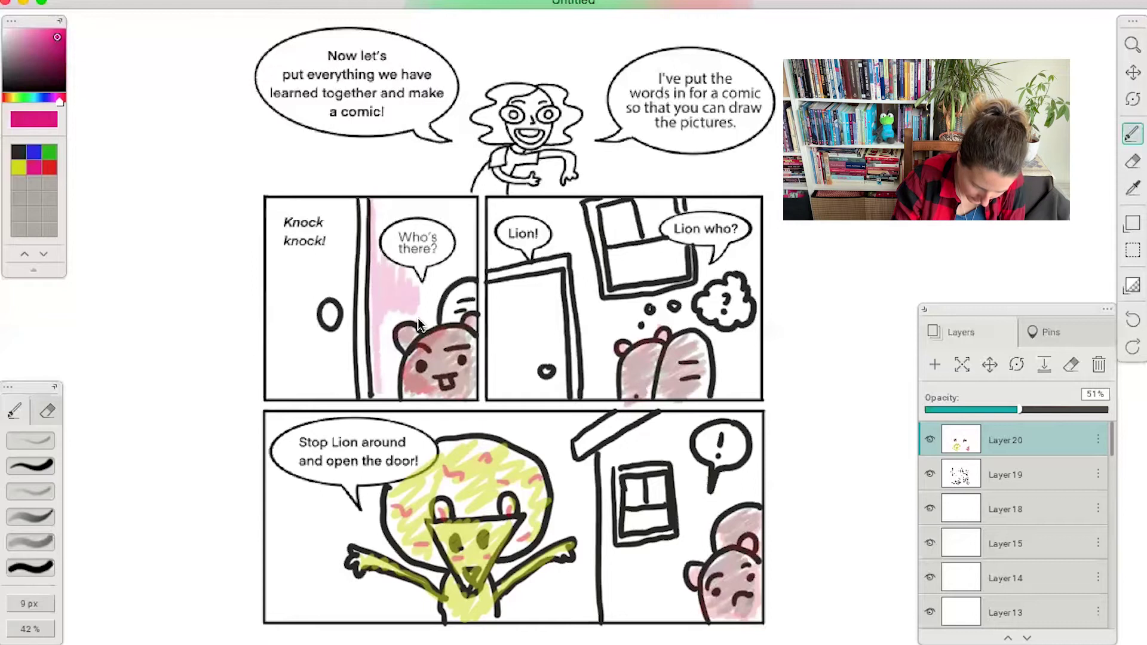
left_click_drag(418, 318, 440, 269)
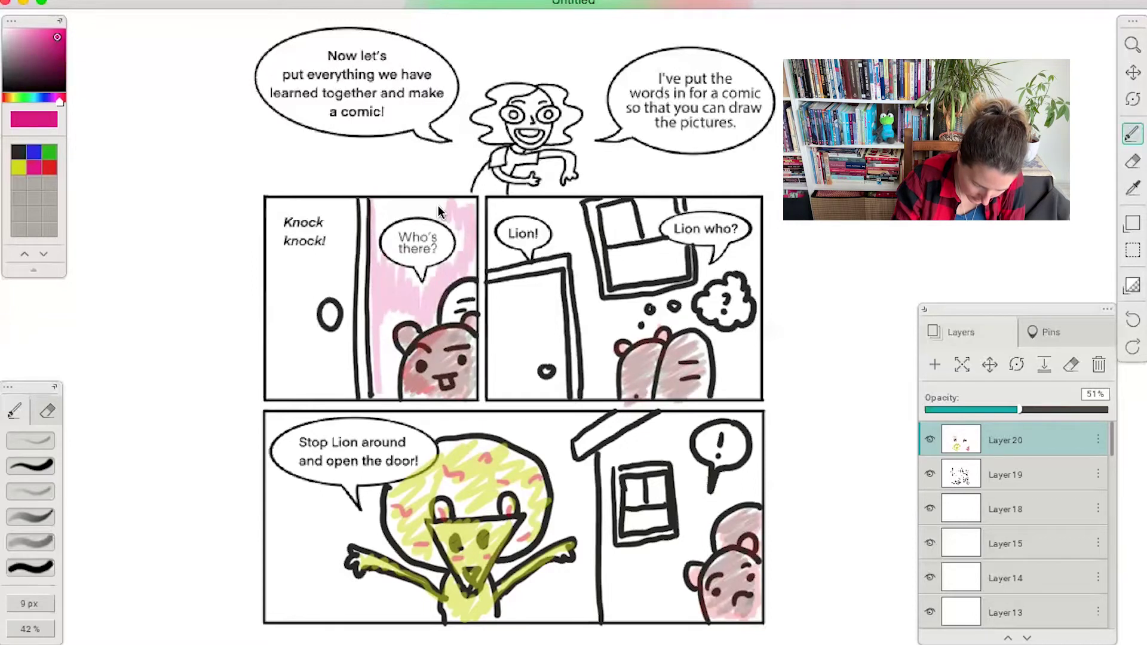
left_click_drag(402, 205, 392, 335)
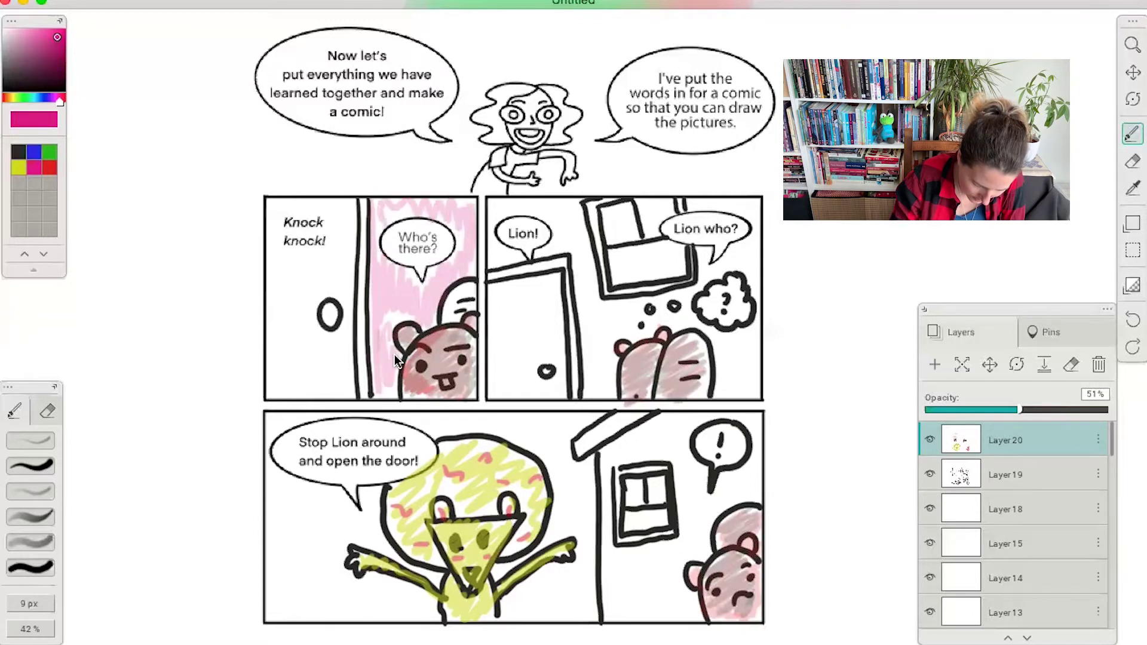
mouse_move(438, 241)
left_mouse_down()
mouse_move(396, 214)
mouse_move(405, 228)
left_mouse_up()
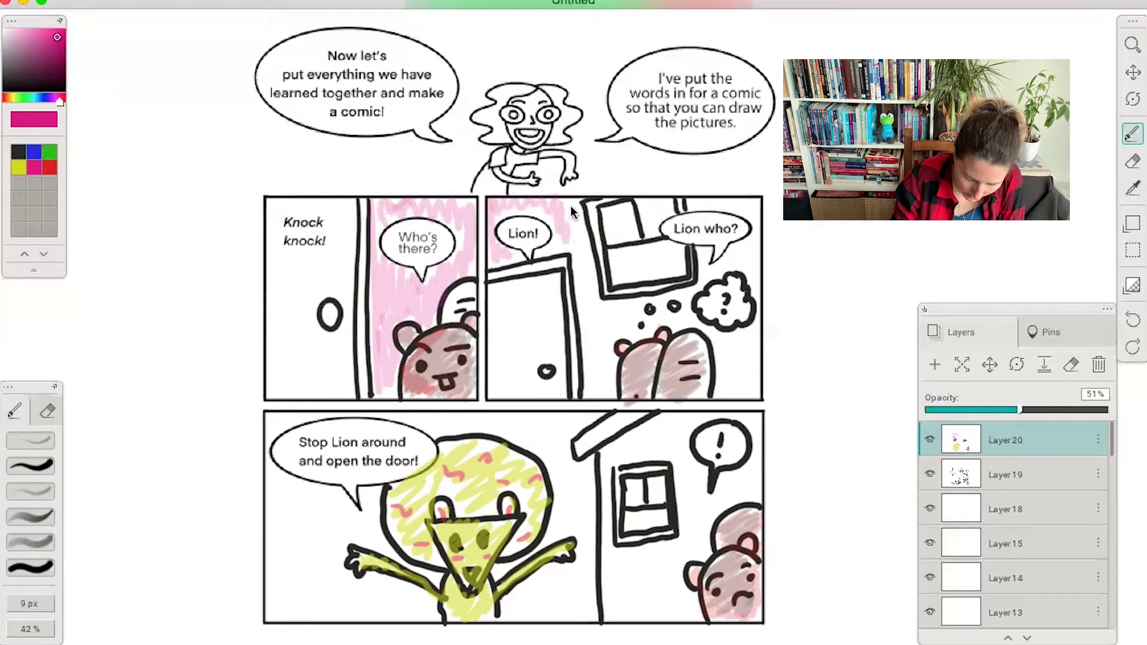
- Colour the Lion! panel's wall and the house wall around the window pink
mouse_move(572, 206)
left_mouse_down()
mouse_move(598, 386)
mouse_move(614, 315)
mouse_move(633, 332)
mouse_move(656, 300)
mouse_move(683, 312)
mouse_move(706, 263)
mouse_move(729, 267)
mouse_move(745, 235)
mouse_move(760, 254)
mouse_move(752, 400)
mouse_move(722, 379)
left_mouse_up()
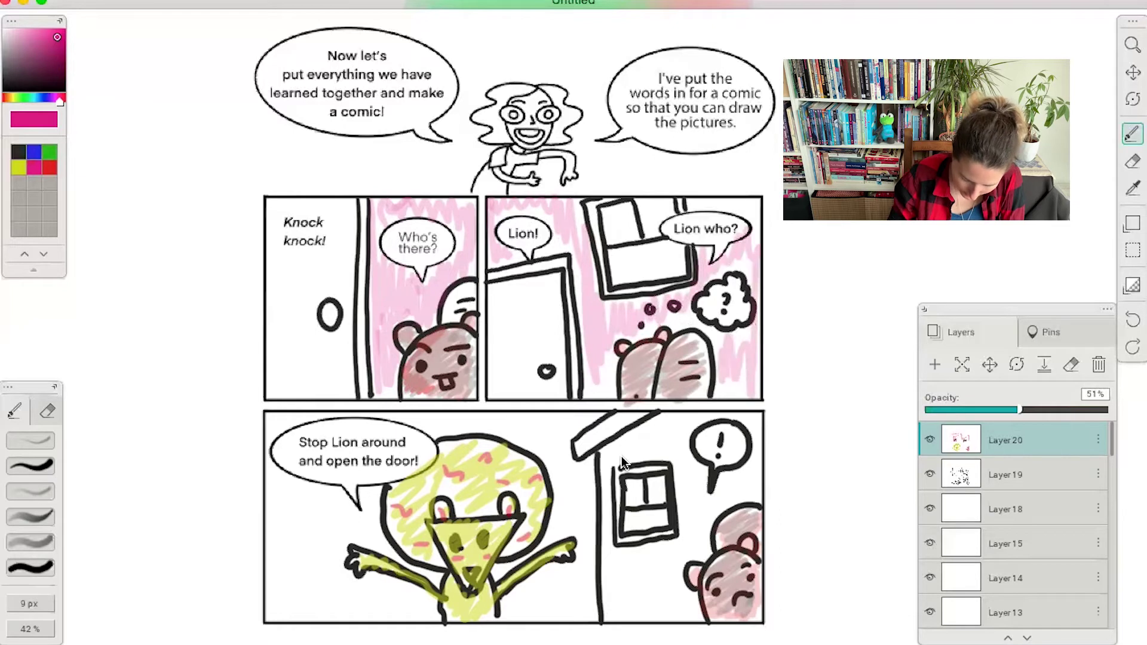
mouse_move(623, 463)
left_mouse_down()
mouse_move(614, 576)
mouse_move(607, 525)
left_mouse_up()
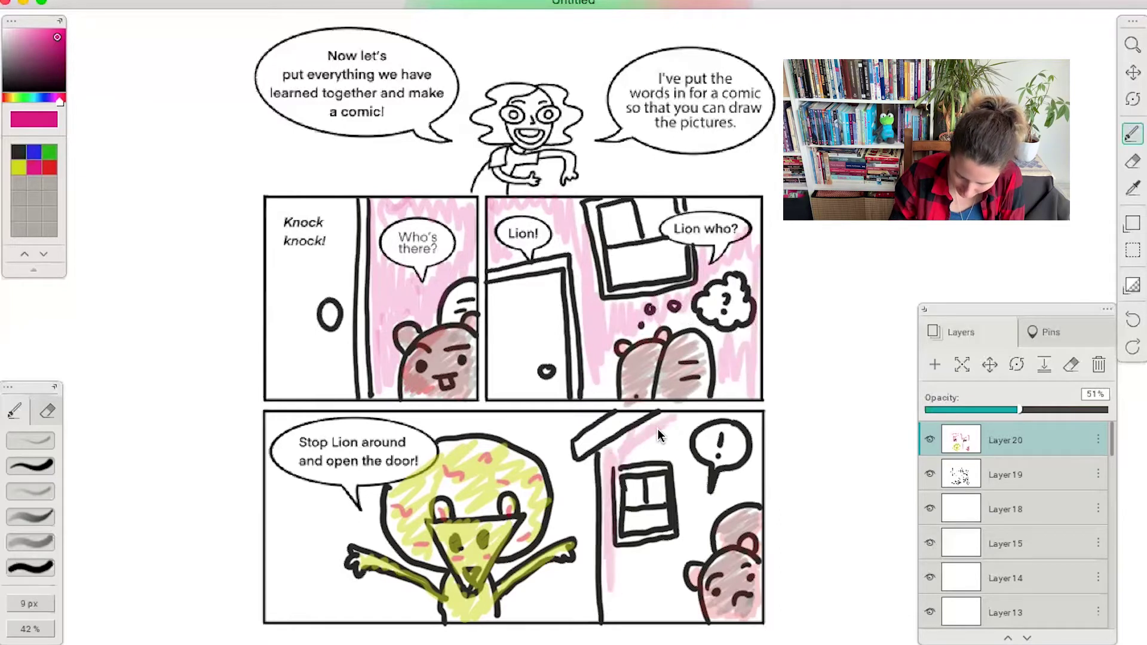
mouse_move(657, 434)
left_mouse_down()
mouse_move(696, 426)
mouse_move(651, 458)
left_mouse_up()
left_click_drag(708, 490, 728, 489)
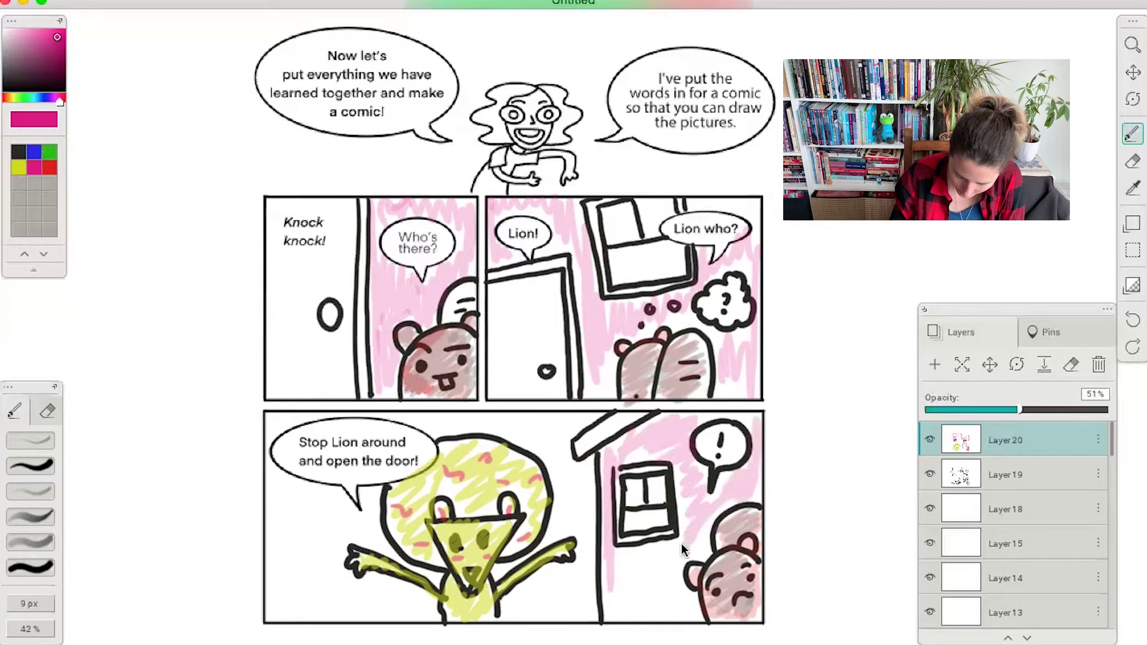
mouse_move(636, 552)
left_mouse_down()
mouse_move(628, 611)
mouse_move(672, 610)
left_mouse_up()
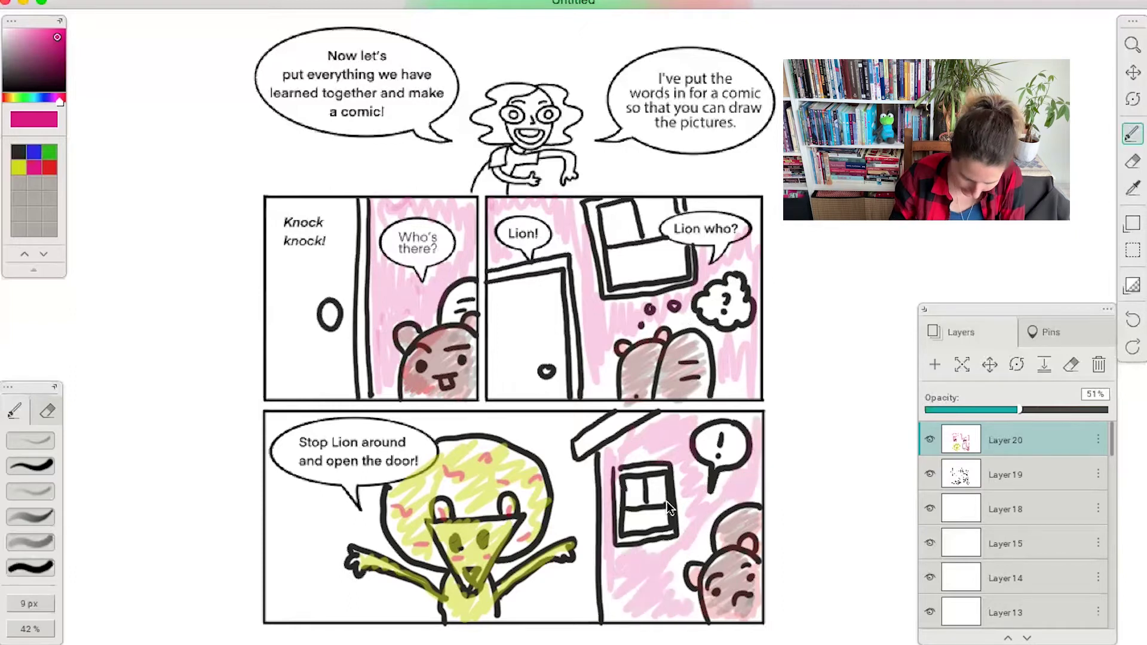
- Fill the bottom-left sky around the bubble and right of the lion lavender-blue
left_click(34, 152)
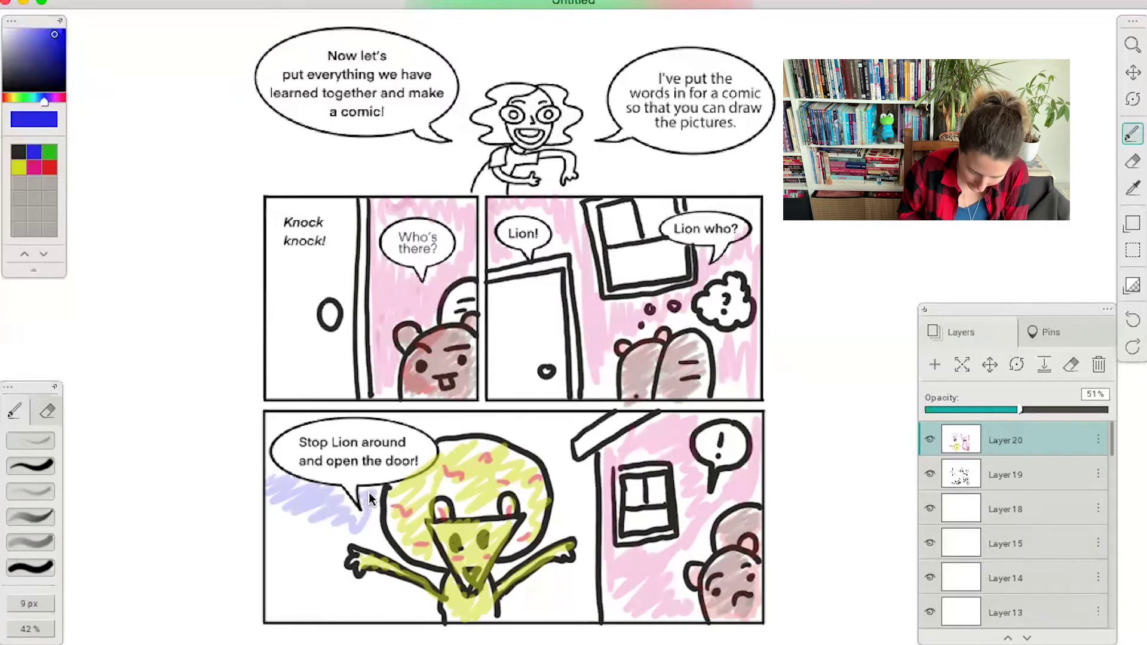
left_click_drag(358, 495, 371, 526)
mouse_move(272, 433)
left_mouse_down()
mouse_move(307, 416)
mouse_move(600, 409)
mouse_move(469, 429)
mouse_move(577, 433)
mouse_move(542, 456)
mouse_move(566, 494)
left_mouse_up()
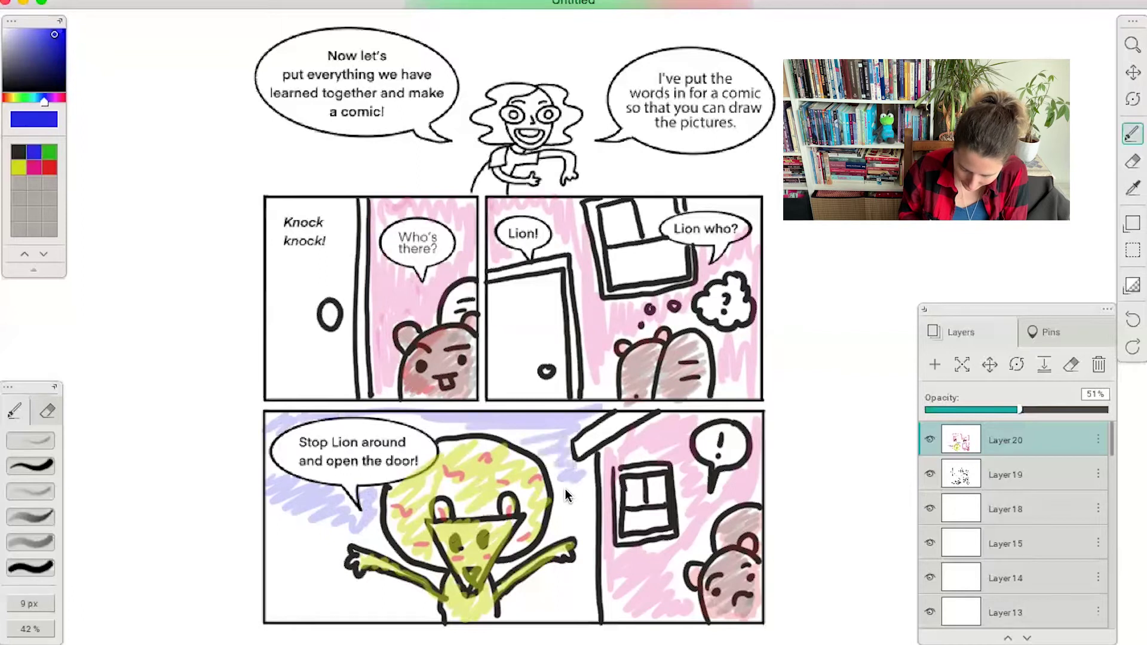
mouse_move(564, 535)
left_mouse_down()
mouse_move(593, 472)
mouse_move(588, 529)
mouse_move(566, 538)
mouse_move(561, 485)
left_mouse_up()
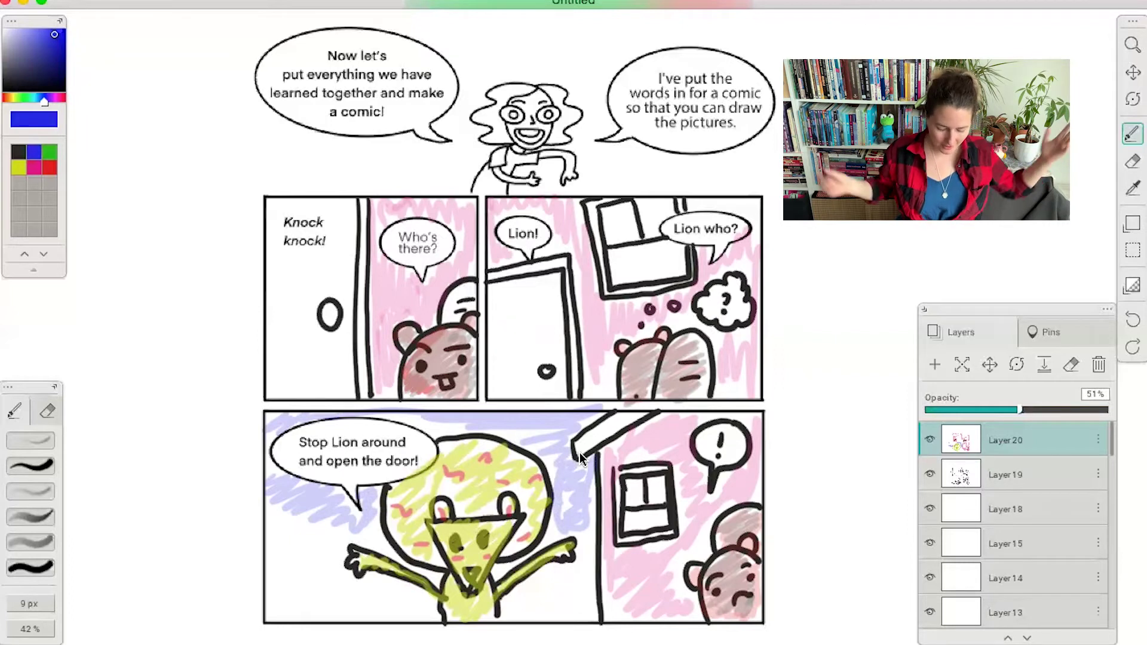
key("space")
mouse_move(763, 349)
left_mouse_down()
mouse_move(531, 309)
mouse_move(401, 326)
left_mouse_up()
- Scroll right to an empty area of the canvas for the new comic
scroll(400, 326, "right", 10)
scroll(371, 392, "right", 7)
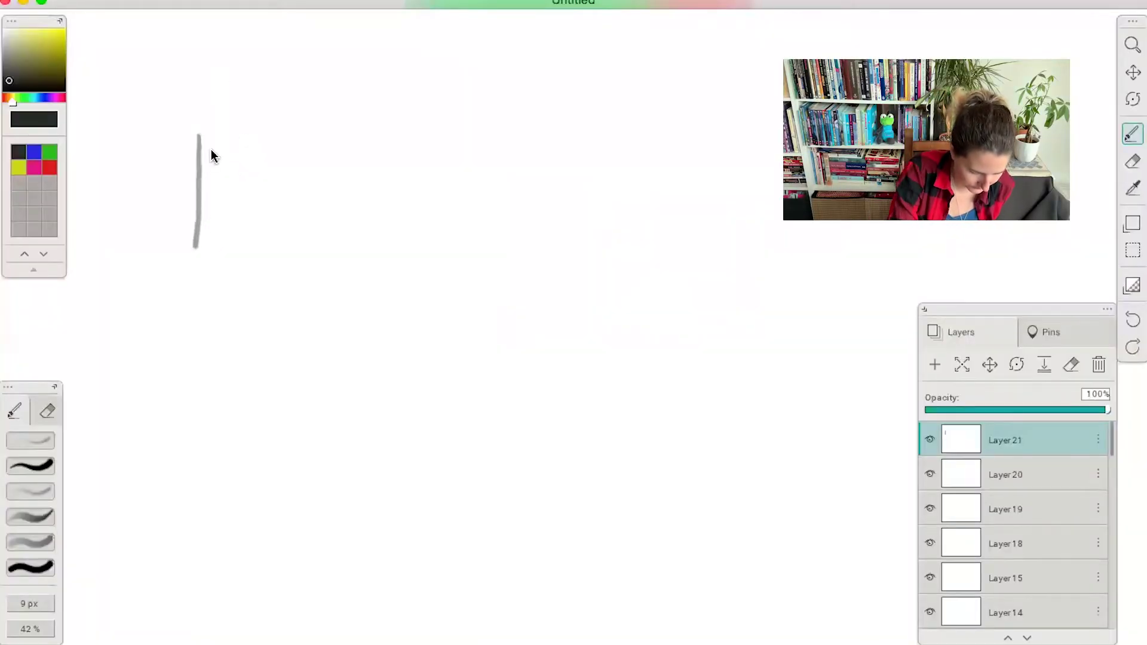
- Undo the stray grey line and raise the brush opacity to 100
key("super+z")
left_click(55, 387)
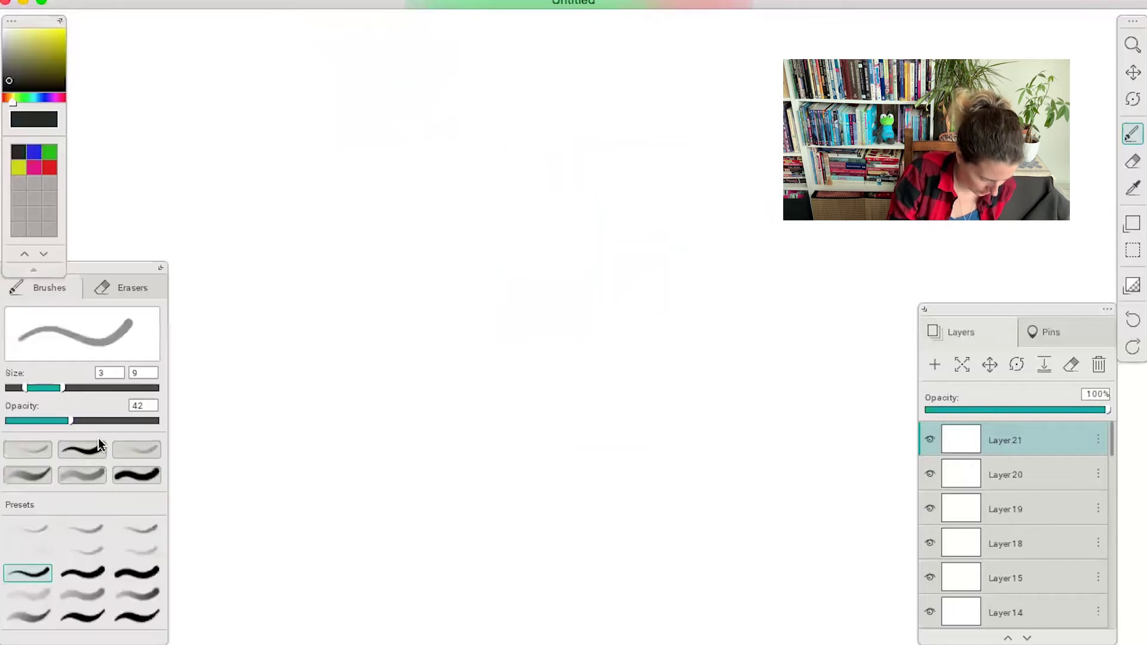
left_click_drag(78, 422, 179, 434)
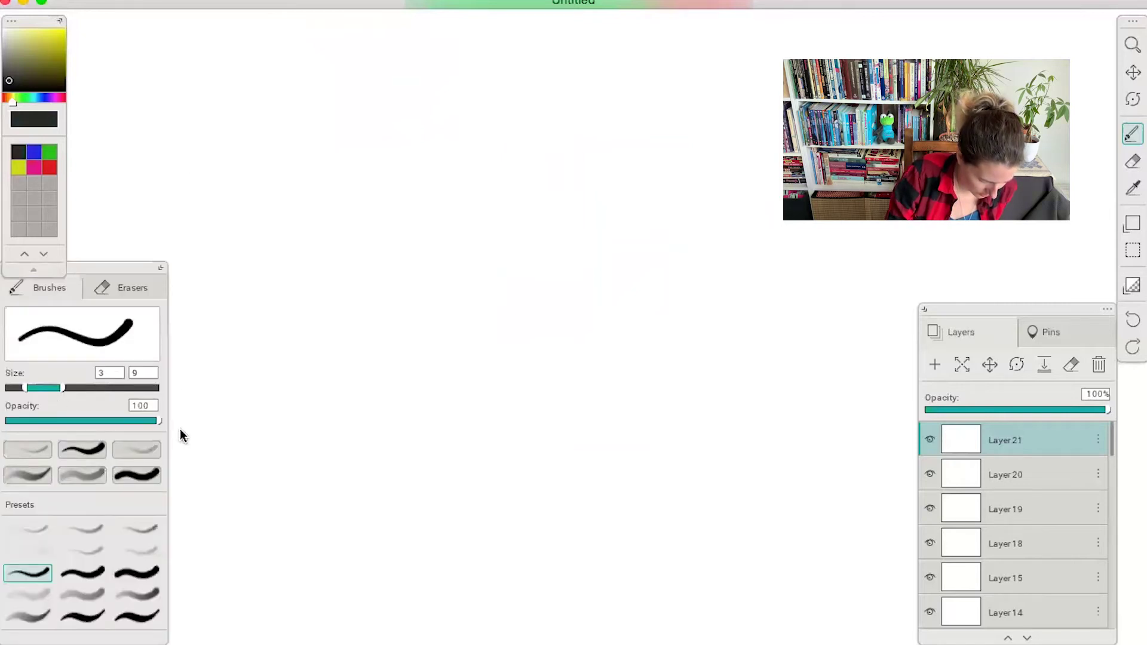
left_click(161, 267)
- Draw the first panel's frame with left, top and bottom edges
left_click_drag(168, 131, 160, 422)
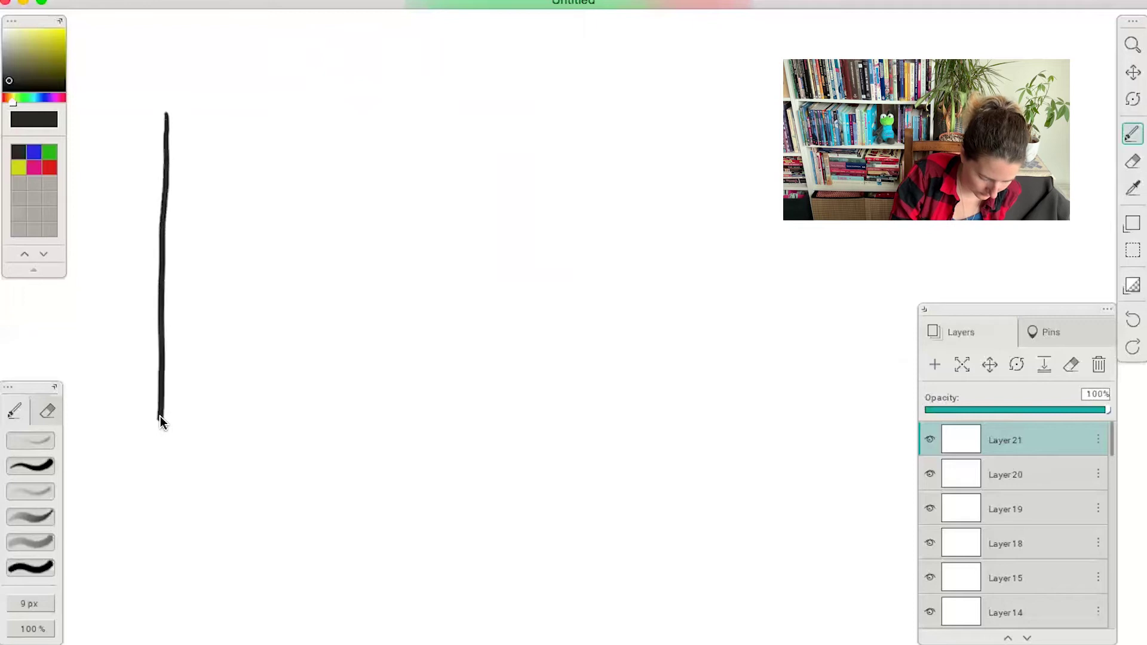
mouse_move(166, 114)
left_mouse_down()
mouse_move(494, 110)
mouse_move(510, 128)
mouse_move(498, 256)
mouse_move(506, 424)
left_mouse_up()
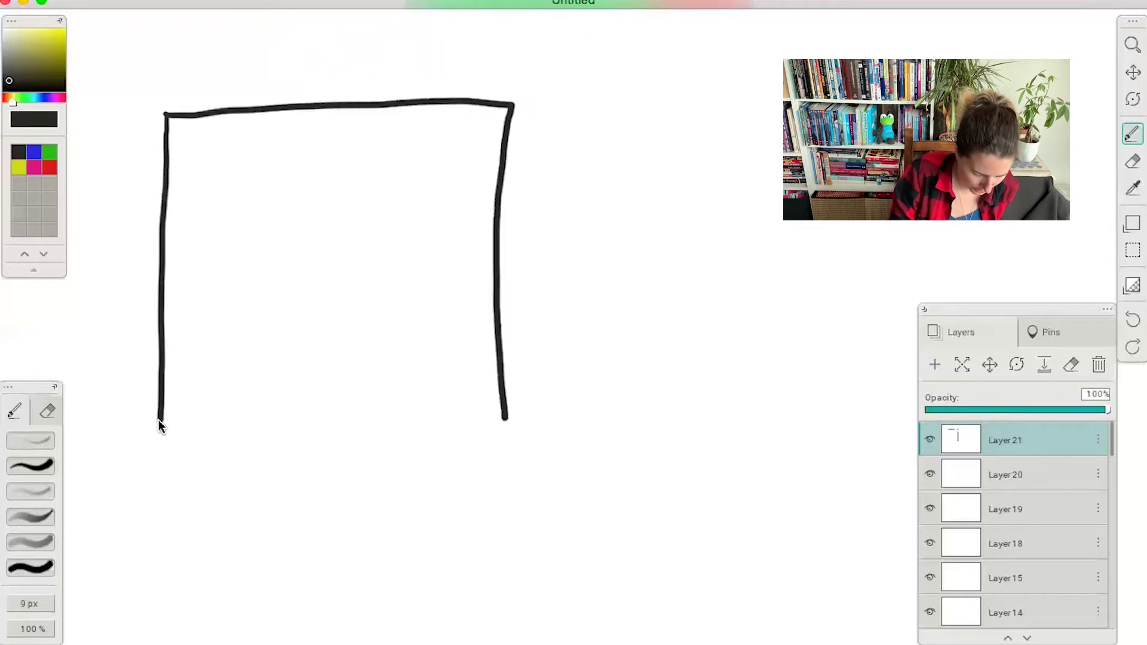
left_click_drag(159, 422, 504, 432)
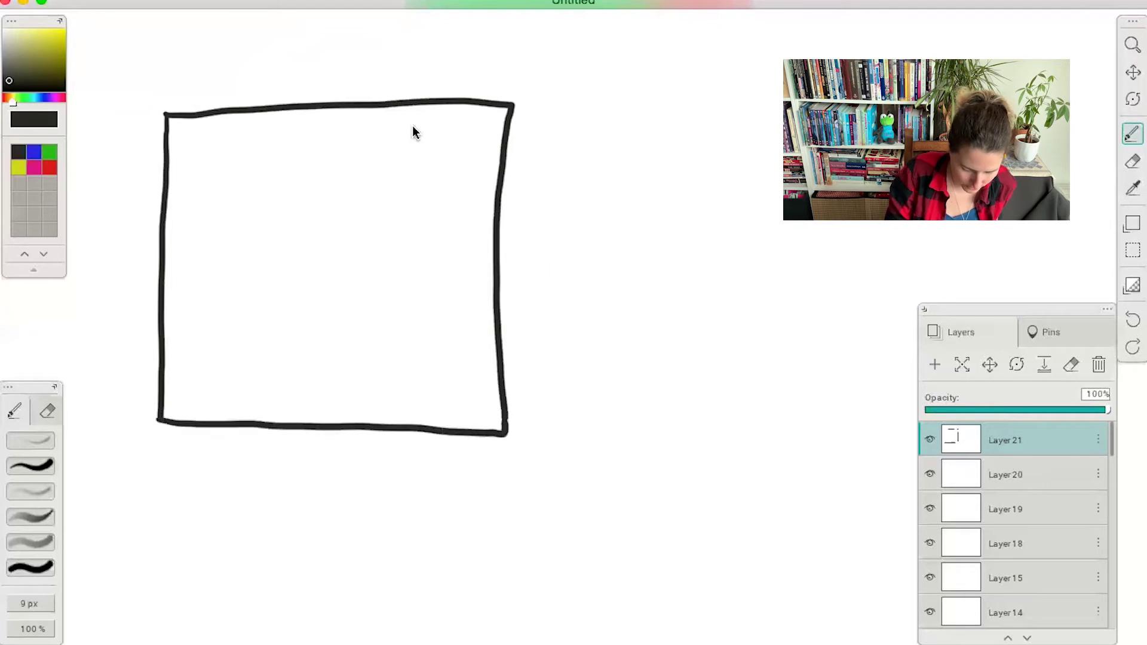
- Hand-letter 'How do you get a squirrel to like you?' across three lines
mouse_move(191, 136)
left_mouse_down()
mouse_move(192, 164)
mouse_move(245, 136)
mouse_move(270, 154)
left_mouse_up()
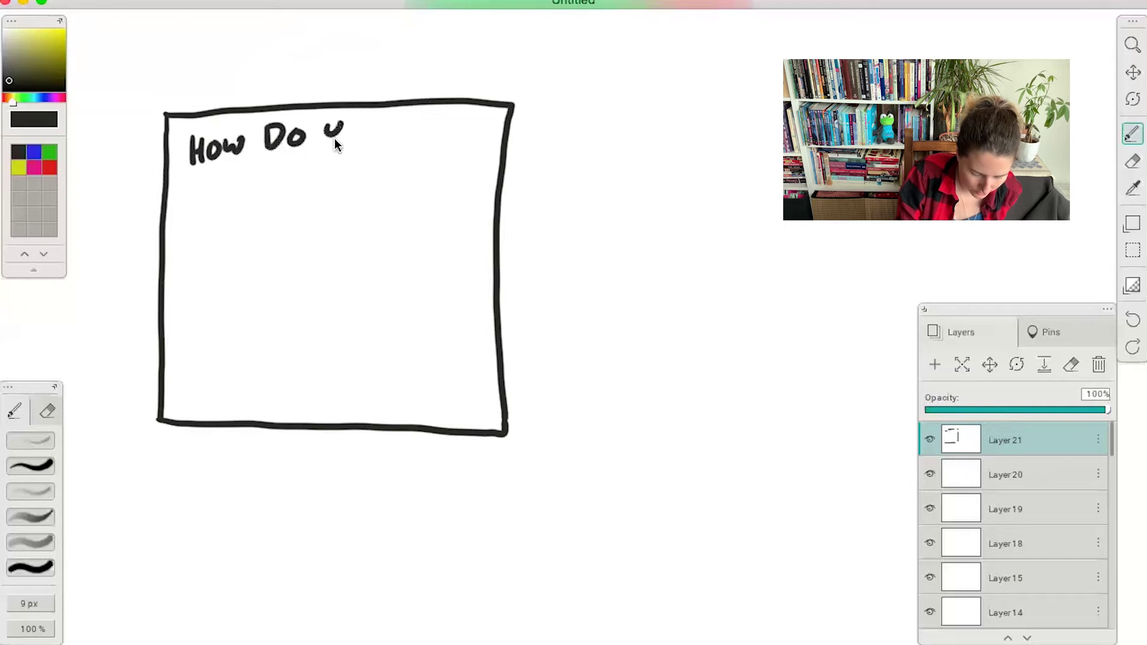
mouse_move(417, 129)
left_mouse_down()
mouse_move(412, 146)
mouse_move(425, 146)
mouse_move(424, 133)
mouse_move(450, 123)
left_mouse_up()
left_click_drag(440, 126, 439, 143)
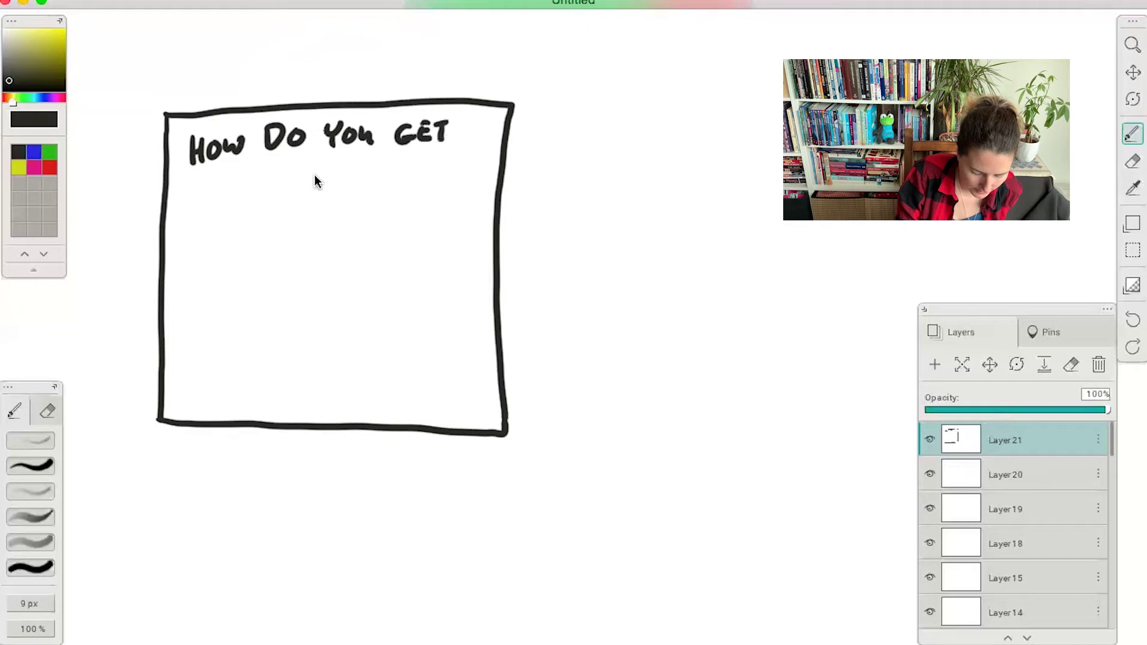
mouse_move(194, 191)
left_mouse_down()
mouse_move(231, 197)
mouse_move(250, 177)
mouse_move(256, 204)
mouse_move(276, 175)
left_mouse_up()
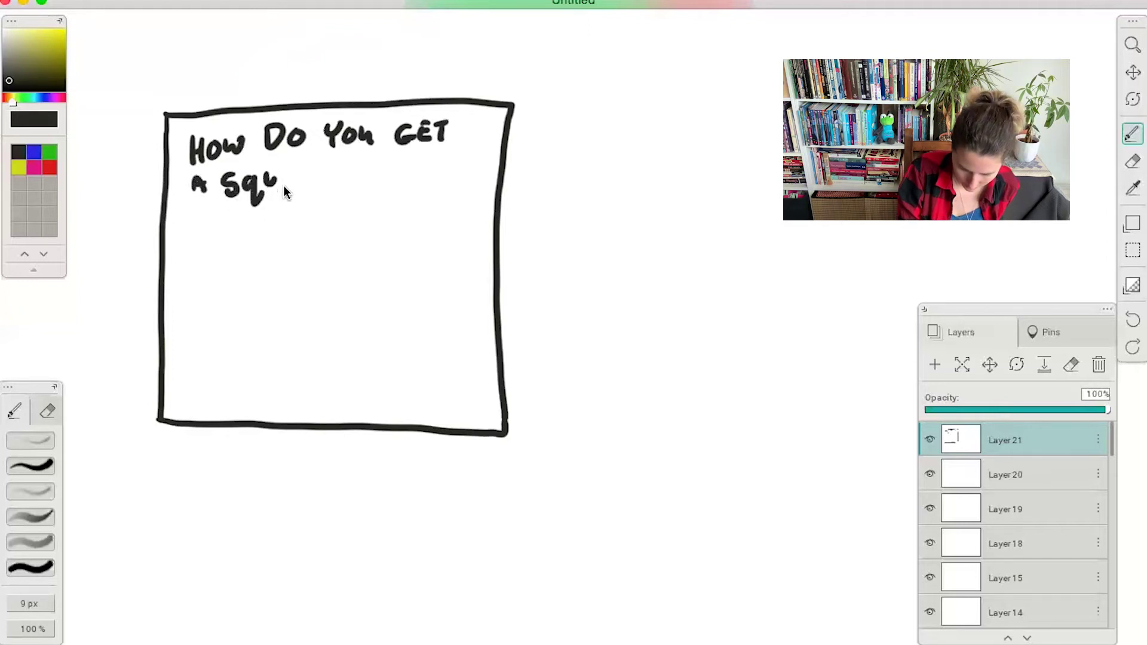
left_click_drag(315, 170, 316, 187)
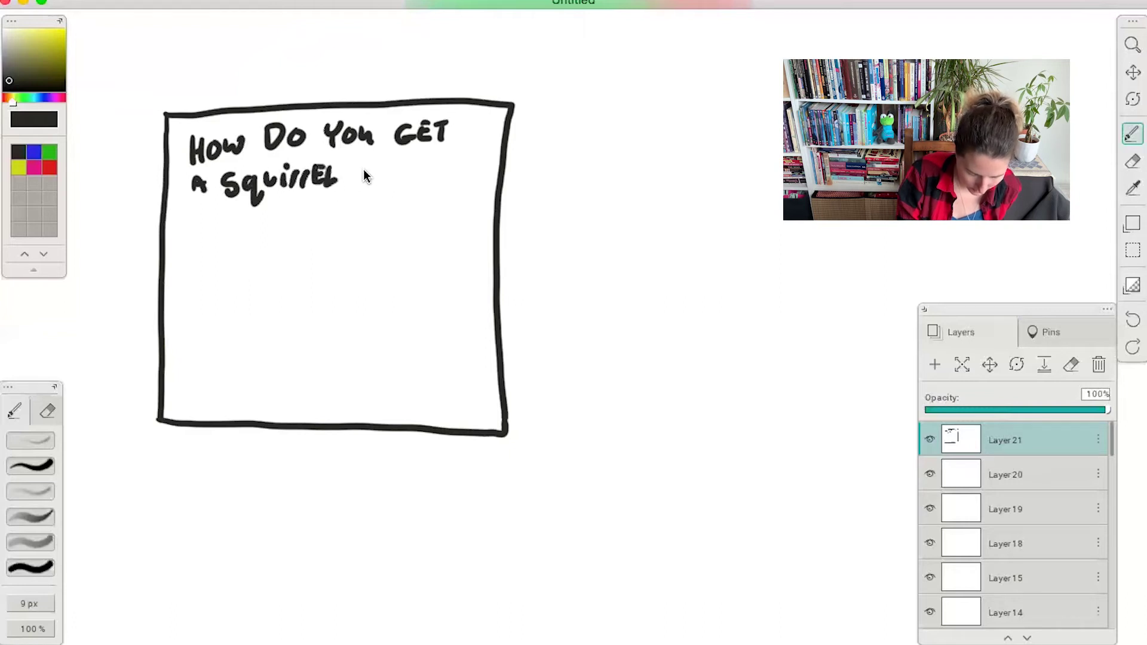
left_click_drag(365, 171, 364, 189)
mouse_move(387, 172)
left_mouse_down()
mouse_move(374, 186)
mouse_move(388, 174)
left_mouse_up()
mouse_move(411, 165)
left_mouse_down()
mouse_move(461, 178)
mouse_move(459, 166)
left_mouse_up()
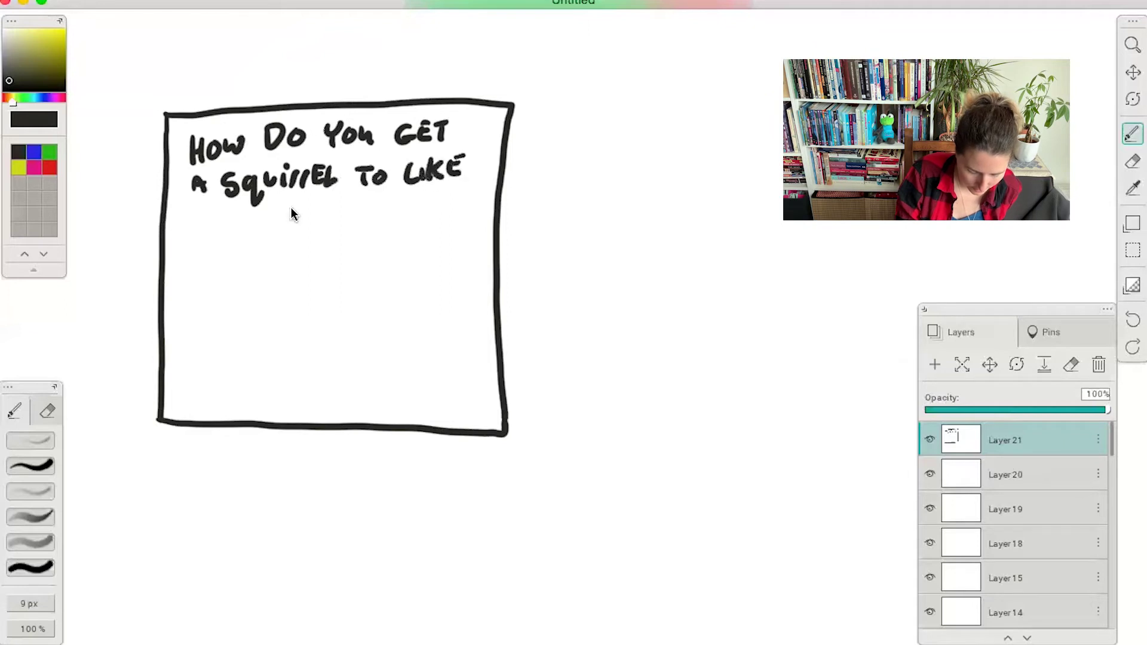
left_click_drag(197, 214, 219, 215)
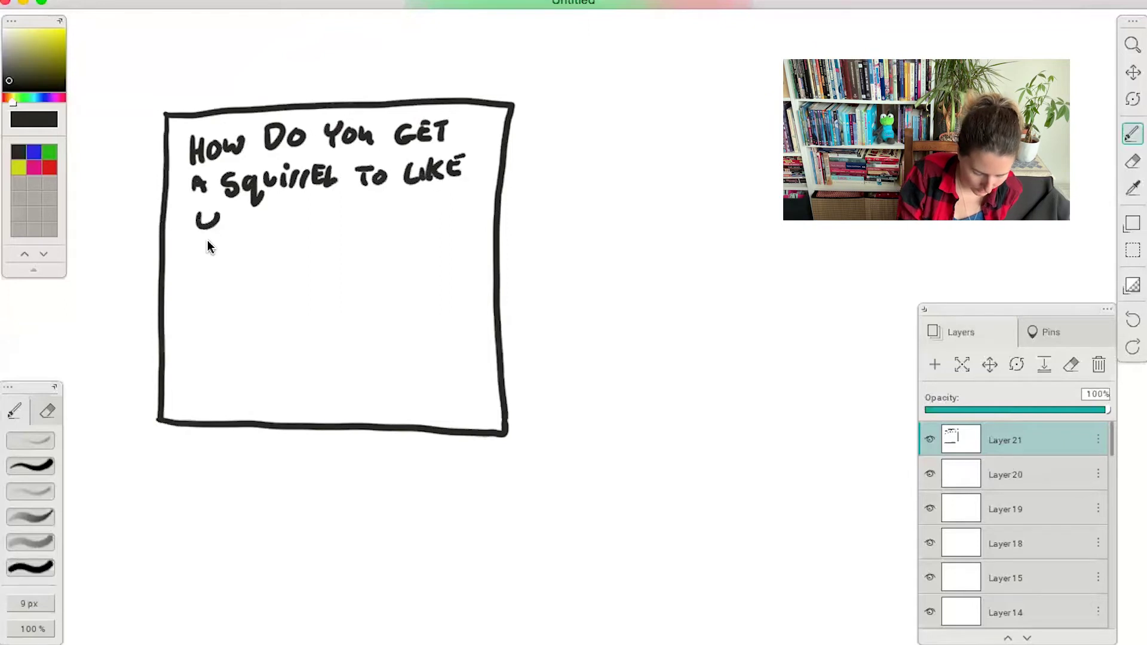
left_click(271, 232)
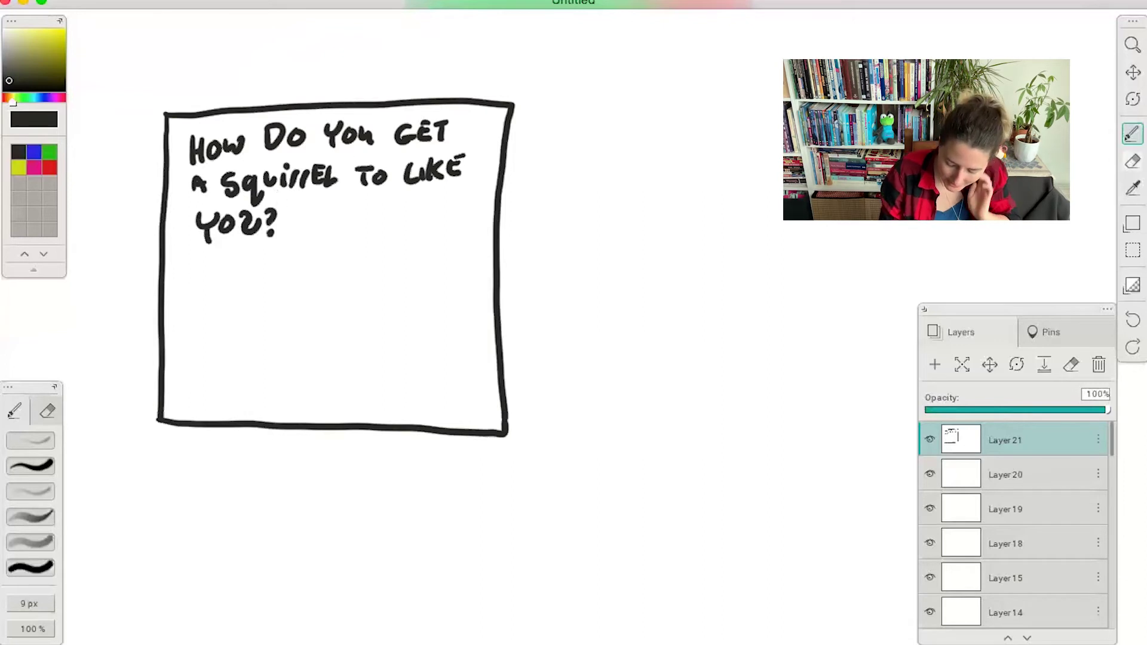
- Erase and rewrite the botched 'you' on the last line, then draw the bubble outline
key("e")
mouse_move(244, 212)
left_mouse_down()
mouse_move(263, 242)
mouse_move(275, 231)
mouse_move(230, 236)
mouse_move(239, 242)
left_mouse_up()
left_click(1132, 133)
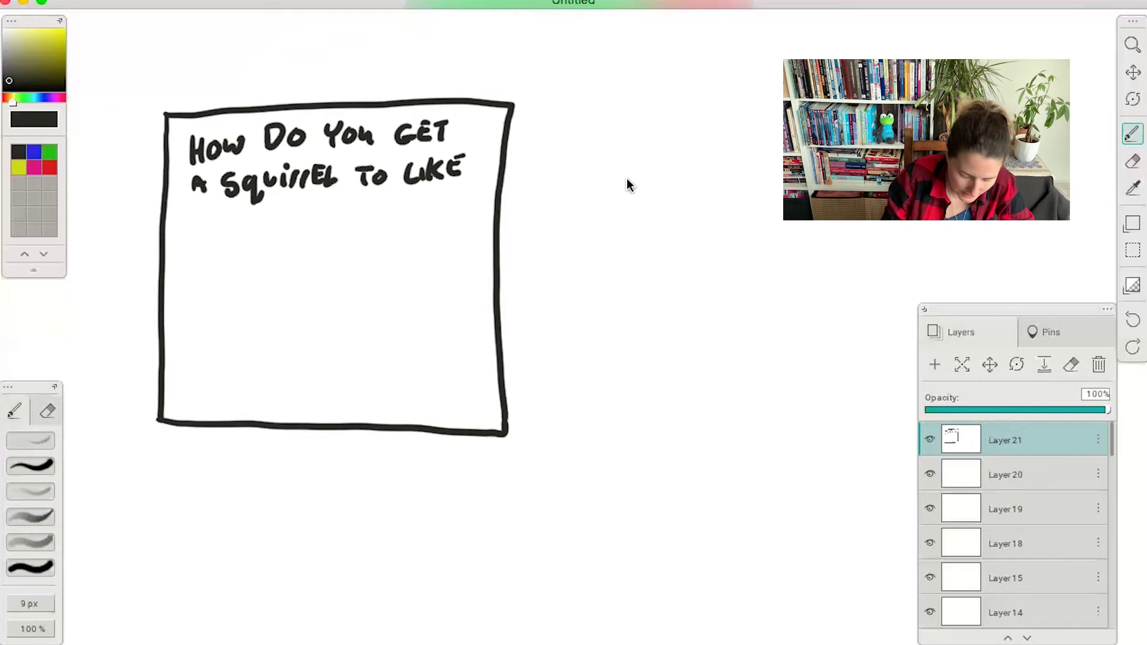
left_click_drag(186, 216, 184, 229)
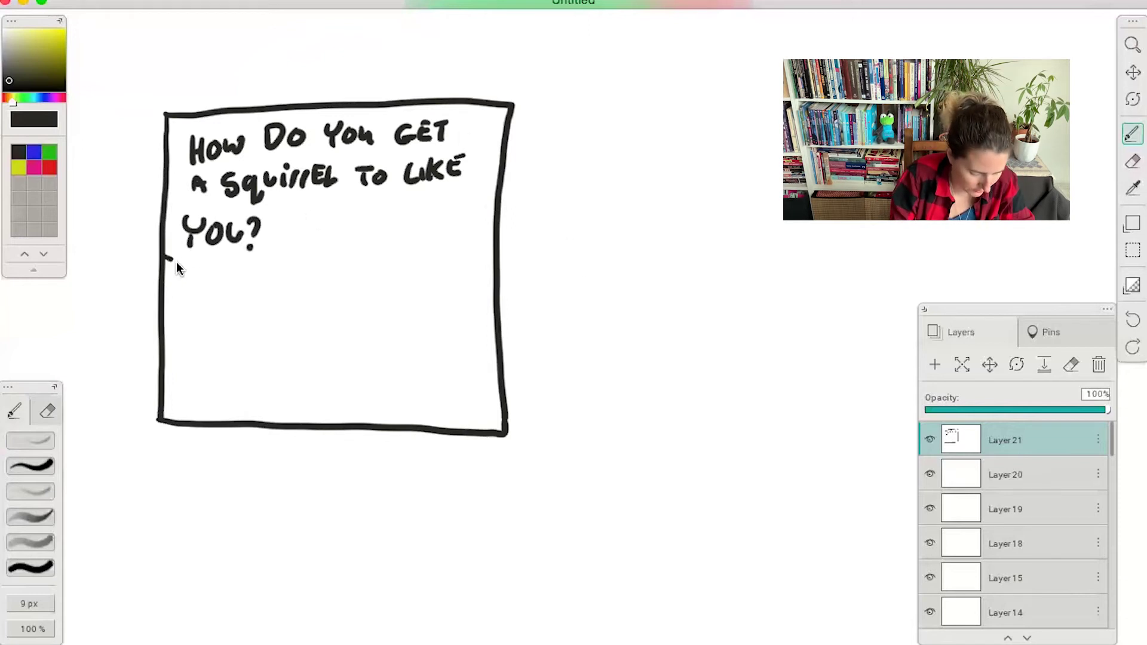
mouse_move(281, 258)
left_mouse_down()
mouse_move(293, 225)
mouse_move(315, 216)
mouse_move(414, 210)
mouse_move(488, 173)
left_mouse_up()
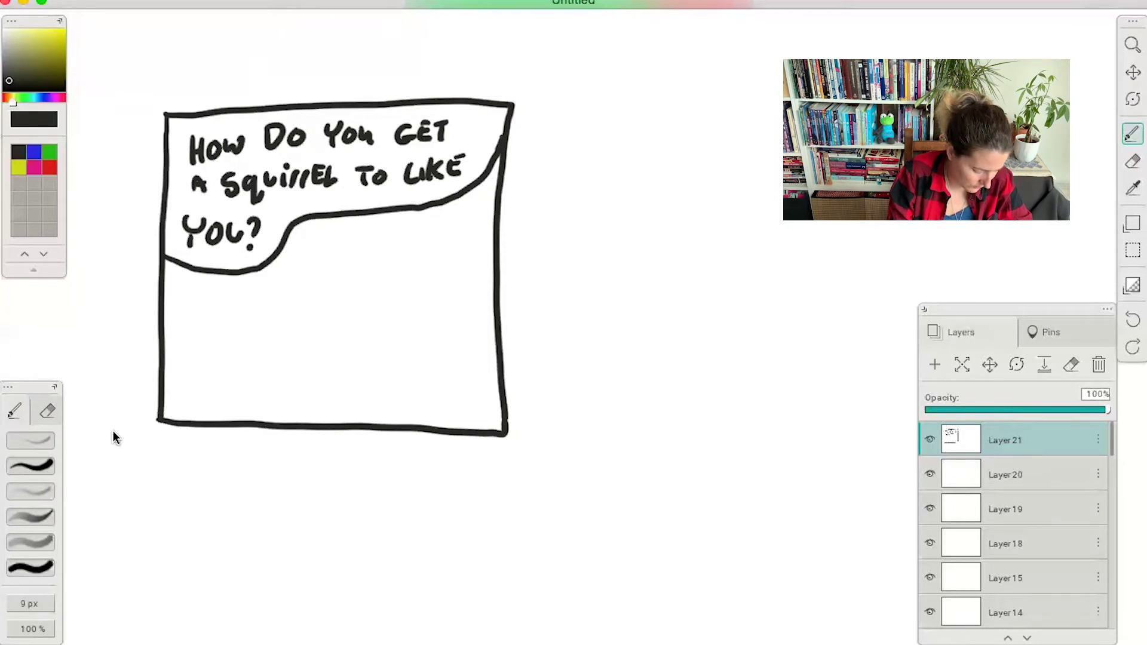
- Lower the brush opacity to 32 for light sketching
left_click(55, 388)
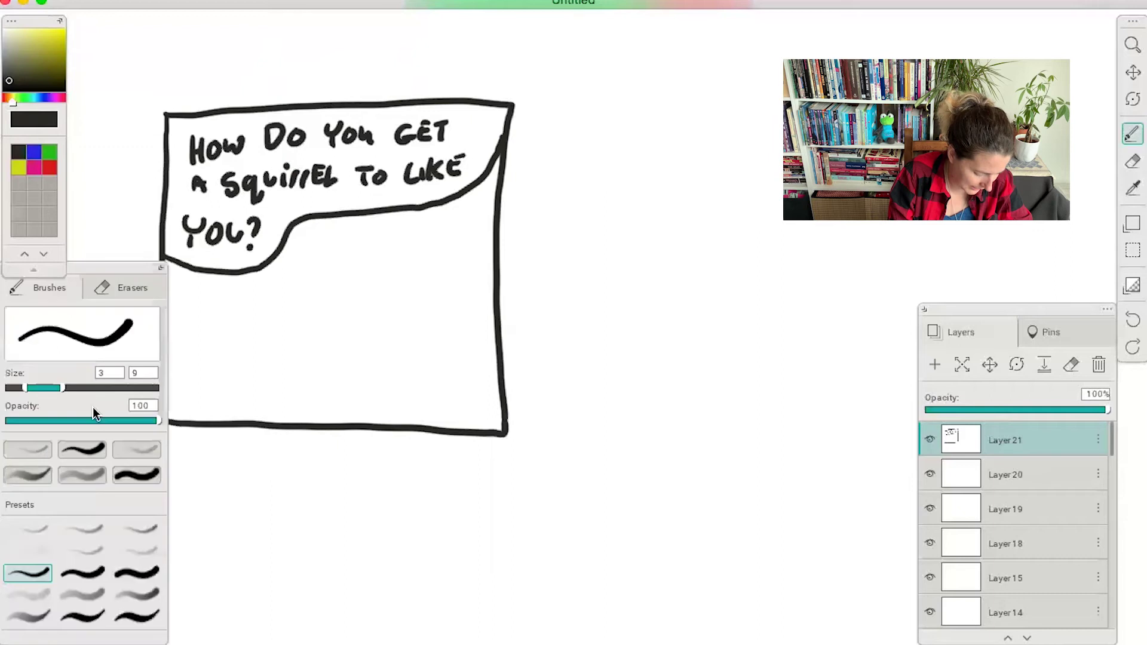
left_click_drag(101, 421, 55, 423)
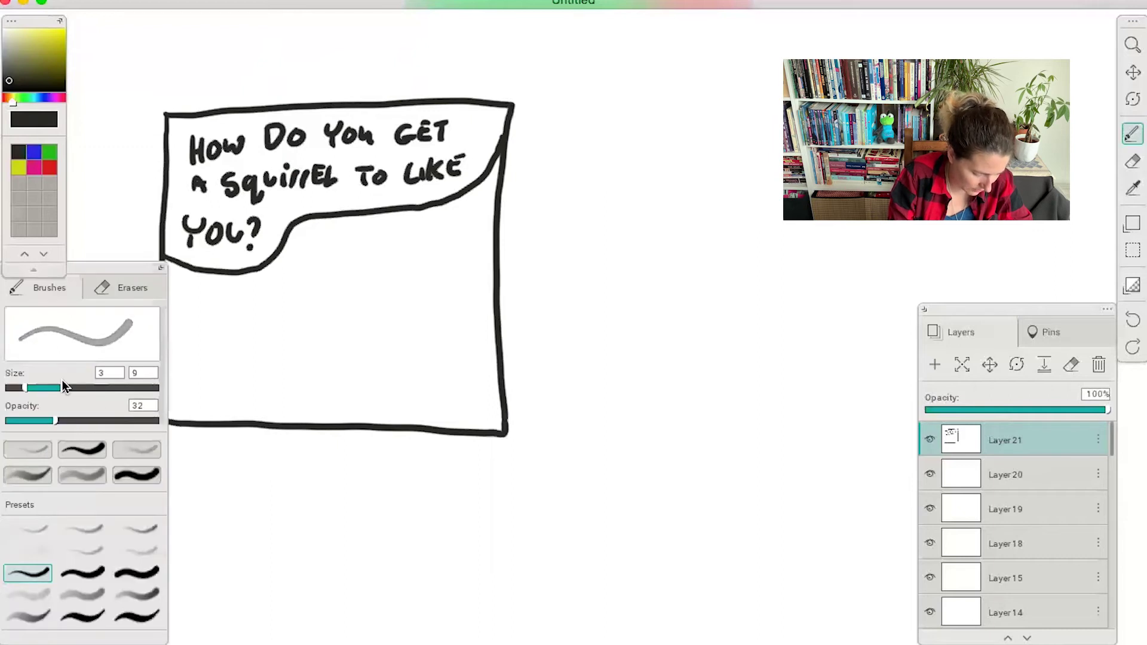
left_click(161, 268)
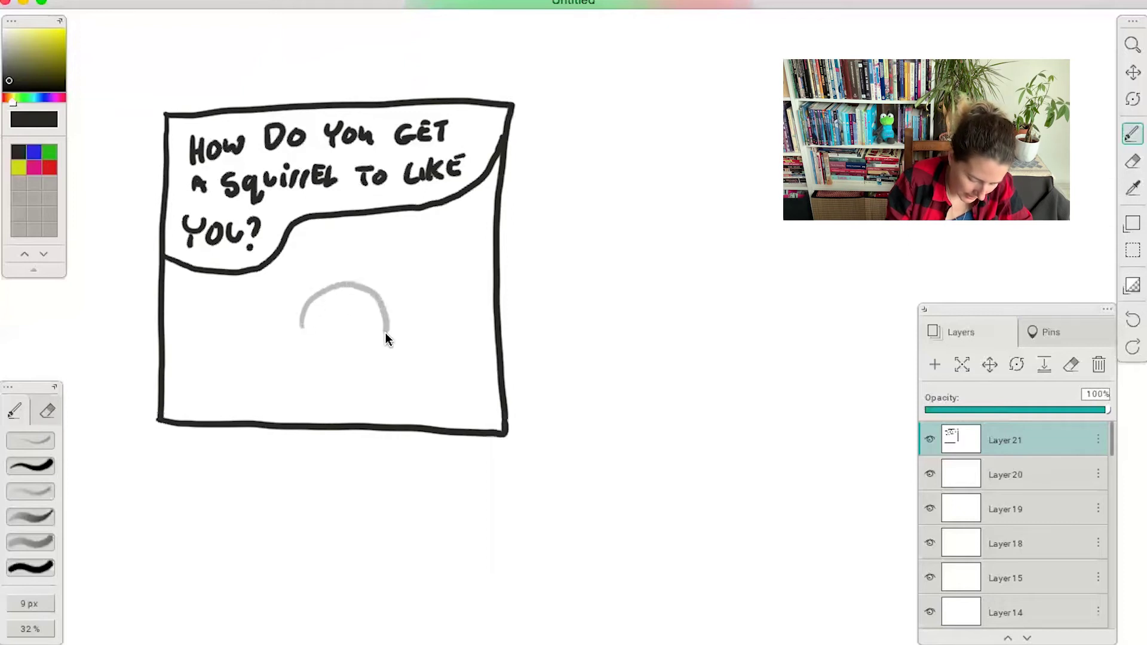
- Sketch a grey squirrel with head, buck teeth, eye, paw, body, curled tail and ears
left_click_drag(325, 344, 309, 338)
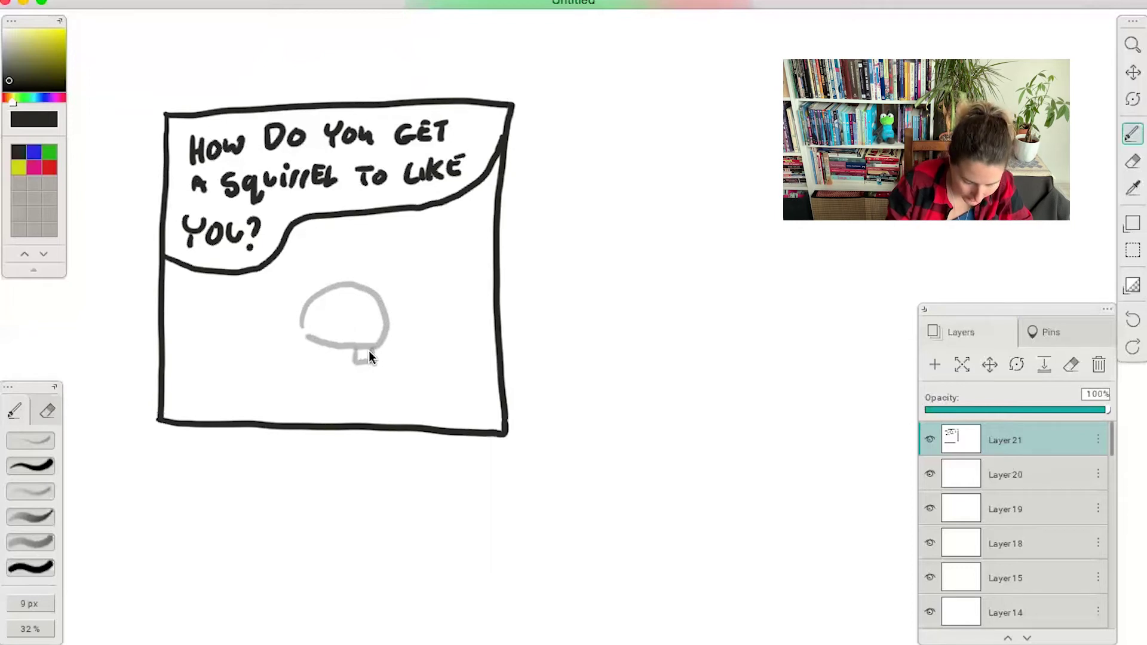
left_click_drag(368, 354, 372, 348)
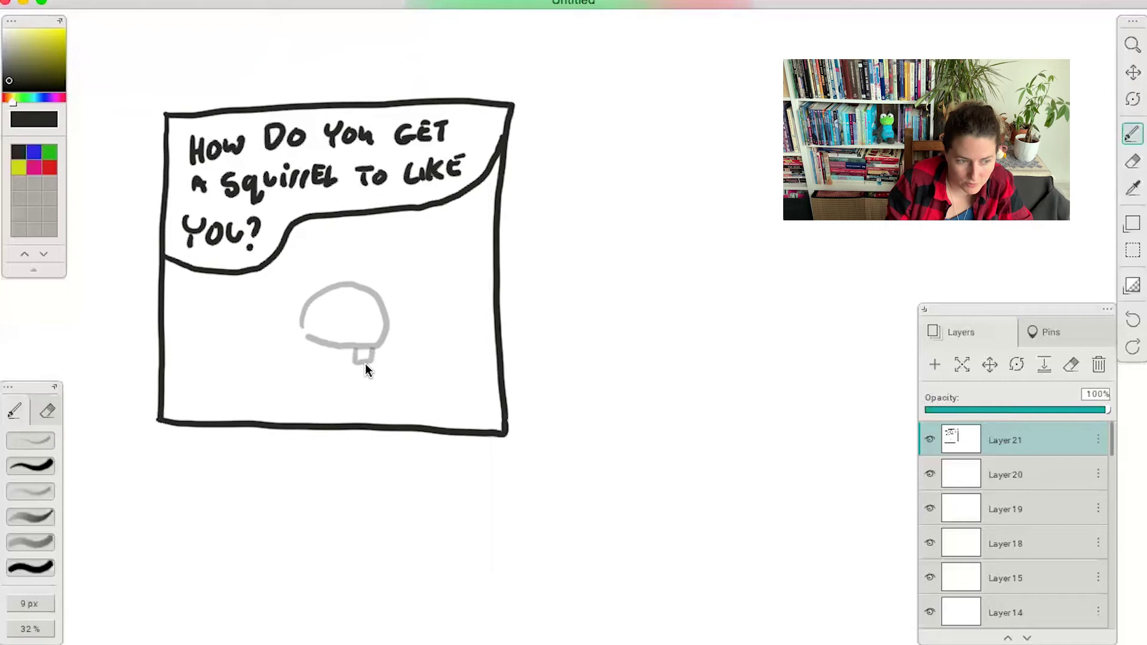
mouse_move(343, 299)
left_mouse_down()
mouse_move(343, 321)
mouse_move(379, 313)
left_mouse_up()
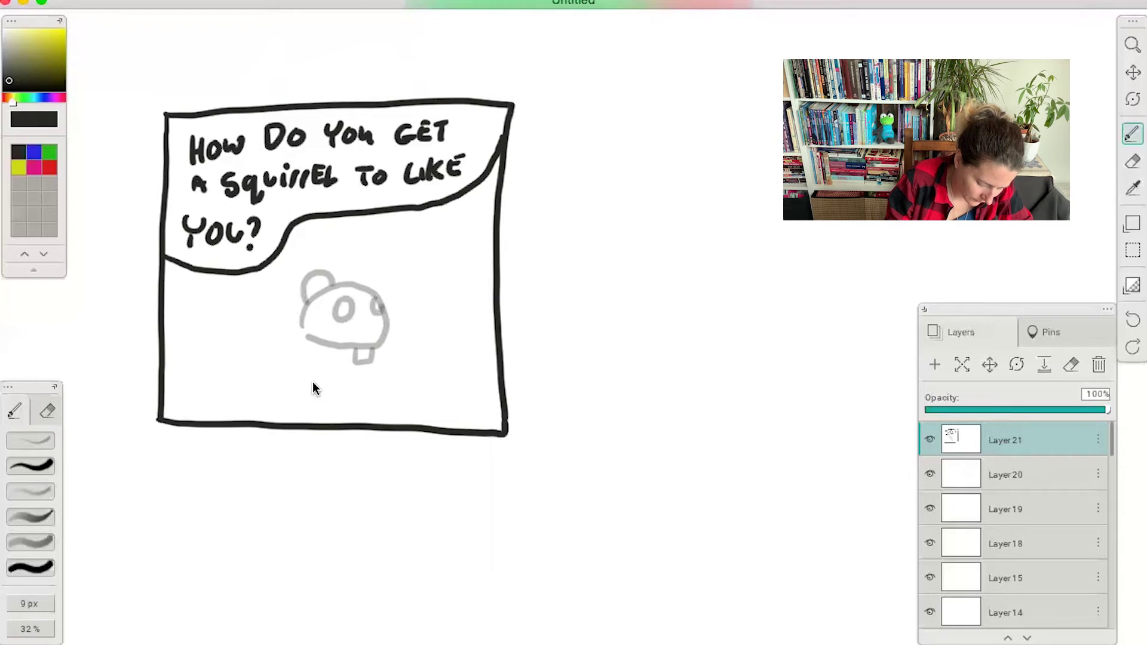
mouse_move(317, 375)
left_mouse_down()
mouse_move(322, 392)
mouse_move(336, 376)
mouse_move(358, 390)
mouse_move(364, 369)
left_mouse_up()
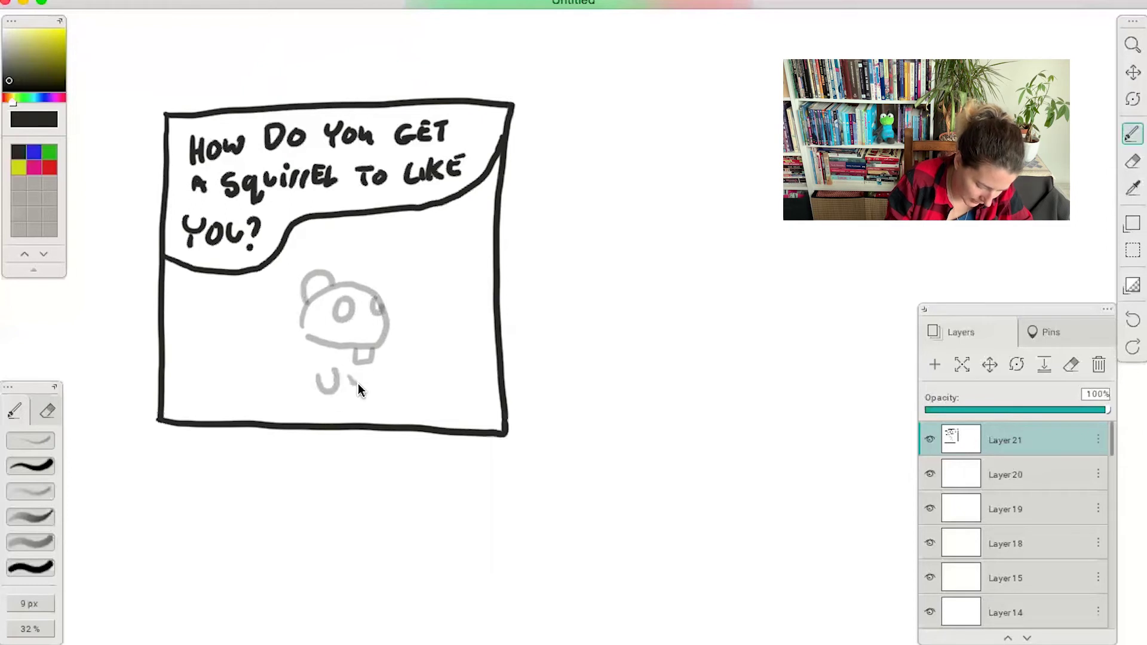
left_click_drag(324, 335, 300, 321)
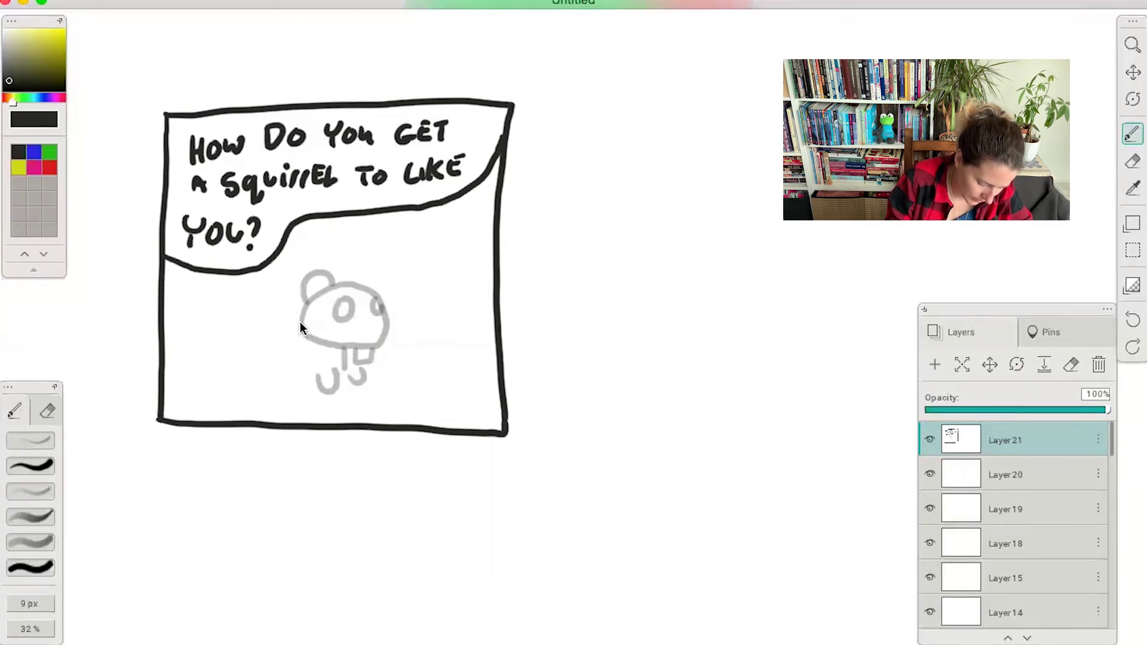
left_click_drag(286, 371, 281, 419)
left_click_drag(352, 381, 338, 418)
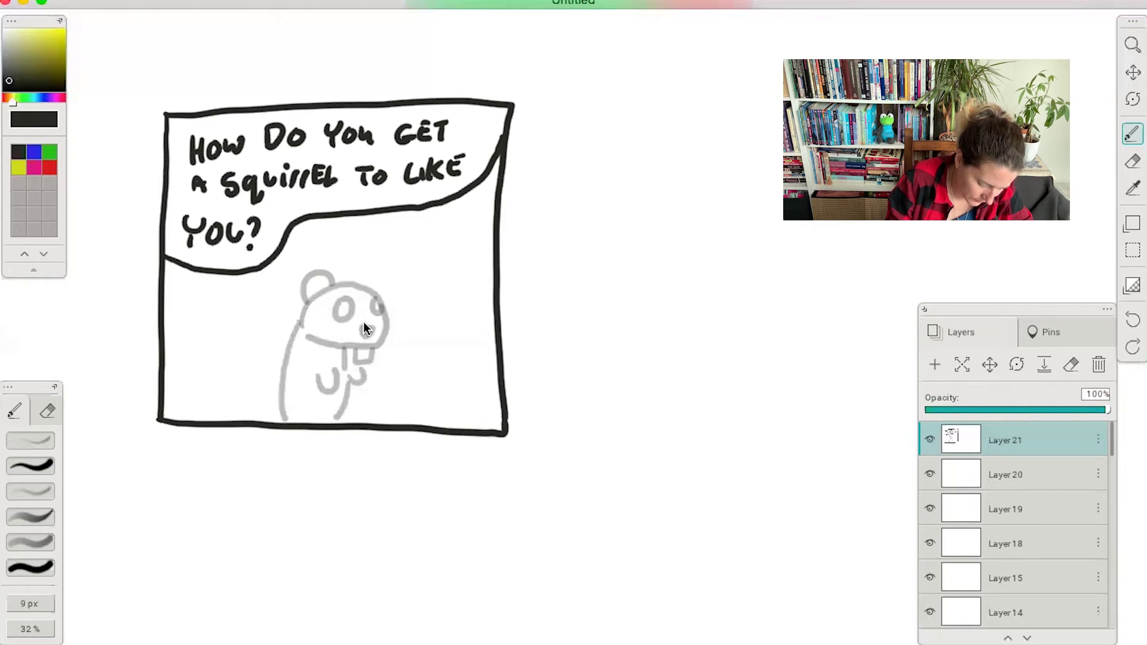
left_click_drag(362, 328, 371, 331)
mouse_move(285, 365)
left_mouse_down()
mouse_move(232, 303)
mouse_move(216, 341)
mouse_move(222, 379)
mouse_move(242, 382)
mouse_move(278, 421)
left_mouse_up()
mouse_move(352, 294)
left_mouse_down()
mouse_move(360, 269)
mouse_move(371, 289)
left_mouse_up()
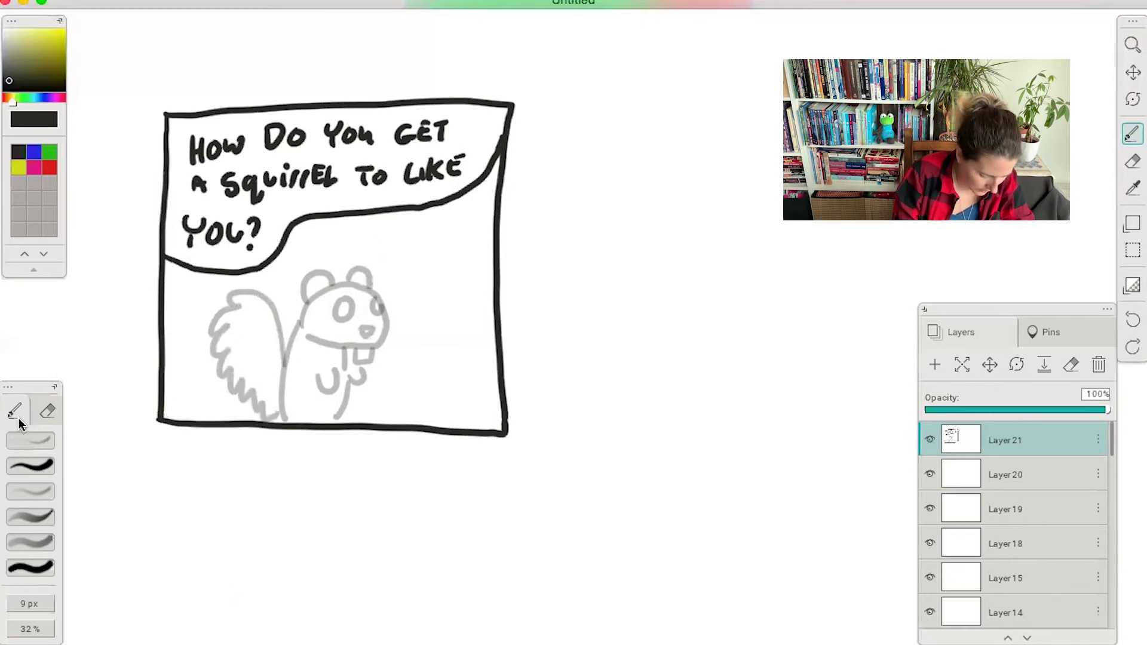
- Set brush opacity back to 100 and ink the squirrel's back in black
left_click(58, 387)
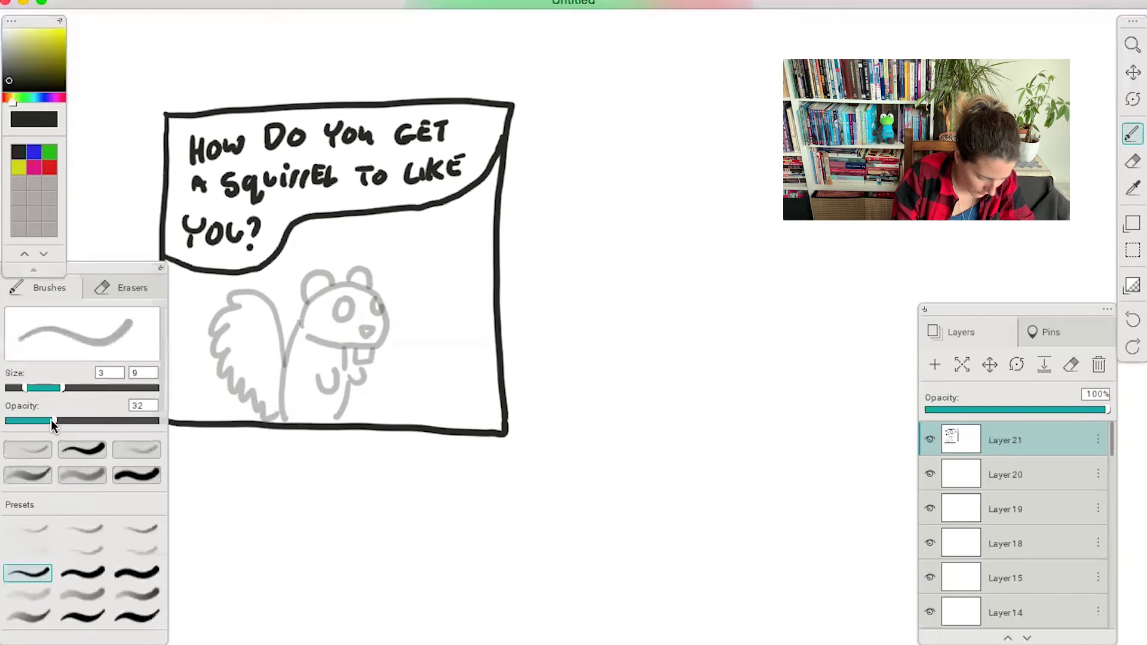
left_click_drag(51, 419, 159, 420)
left_click(160, 267)
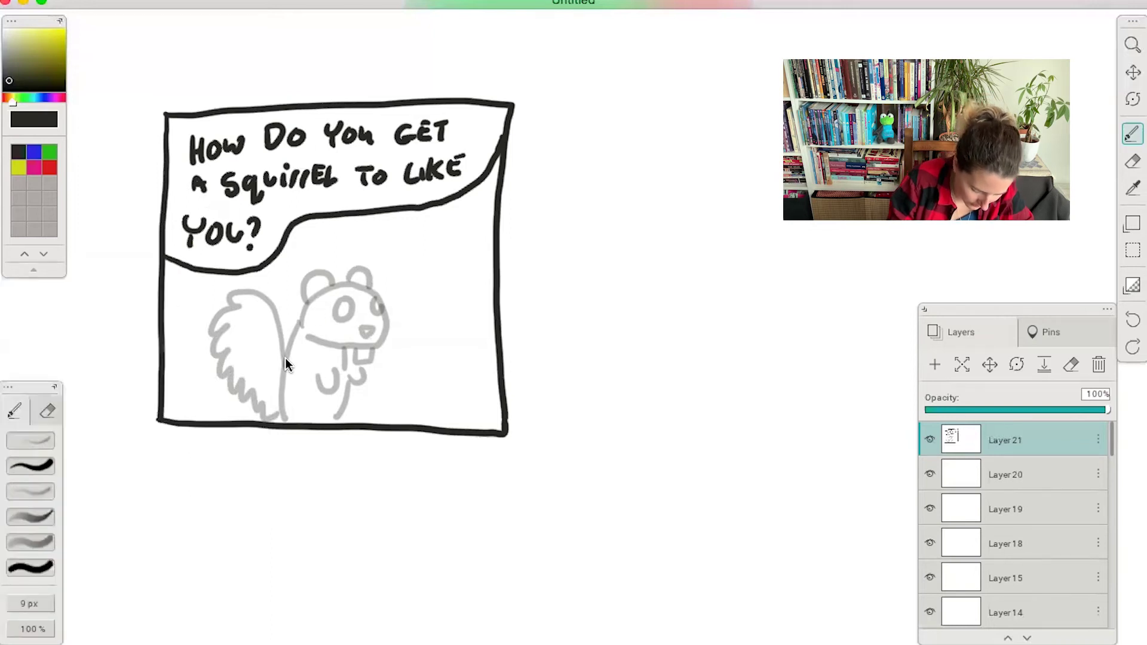
left_click_drag(293, 342, 304, 320)
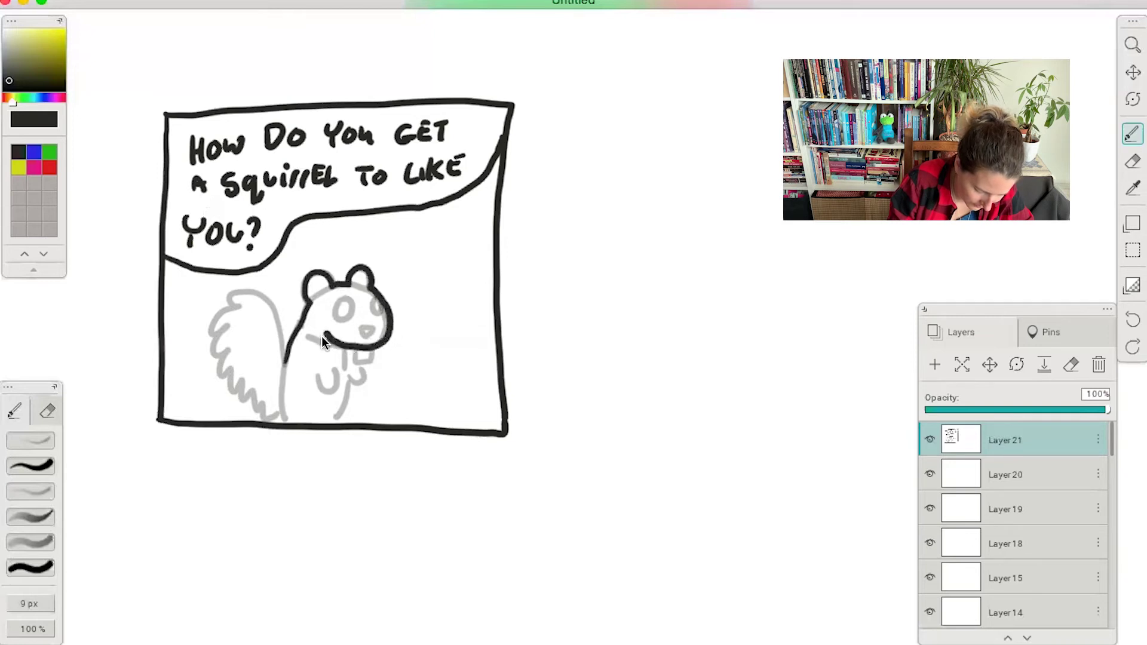
- Ink the squirrel's mouth, eye, tail outline and paw in solid black
mouse_move(316, 331)
left_mouse_down()
mouse_move(326, 335)
mouse_move(345, 302)
mouse_move(376, 314)
mouse_move(365, 333)
mouse_move(370, 361)
mouse_move(377, 352)
left_mouse_up()
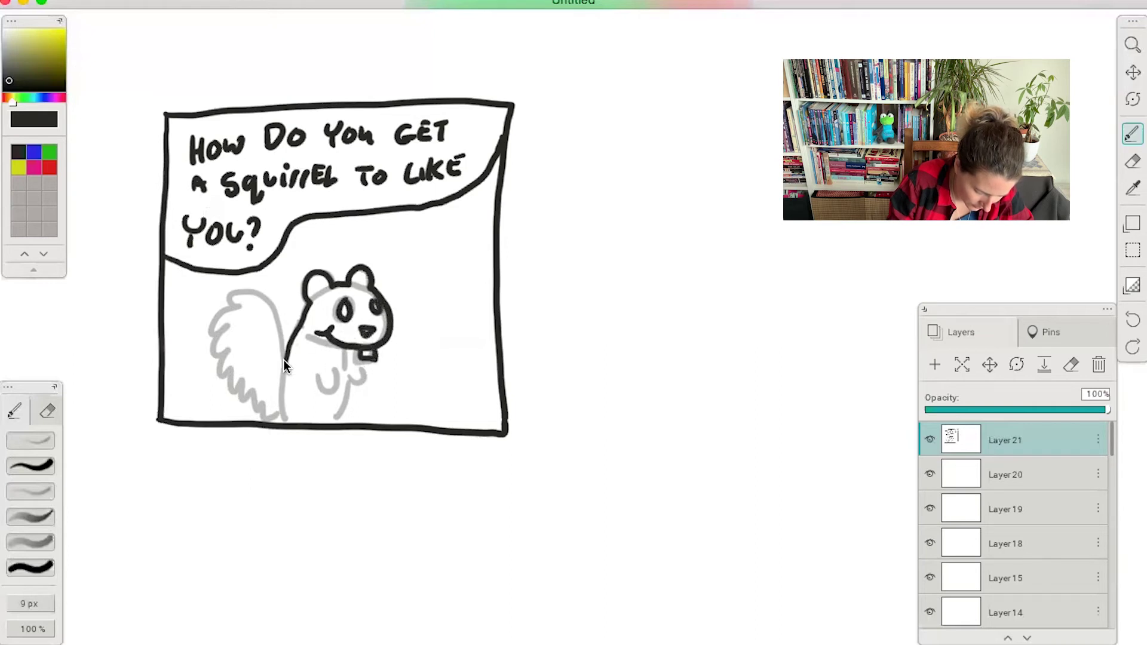
mouse_move(284, 365)
left_mouse_down()
mouse_move(282, 345)
mouse_move(210, 328)
mouse_move(210, 367)
mouse_move(244, 409)
mouse_move(283, 418)
left_mouse_up()
mouse_move(315, 378)
left_mouse_down()
mouse_move(331, 398)
mouse_move(361, 384)
mouse_move(359, 368)
mouse_move(343, 420)
left_mouse_up()
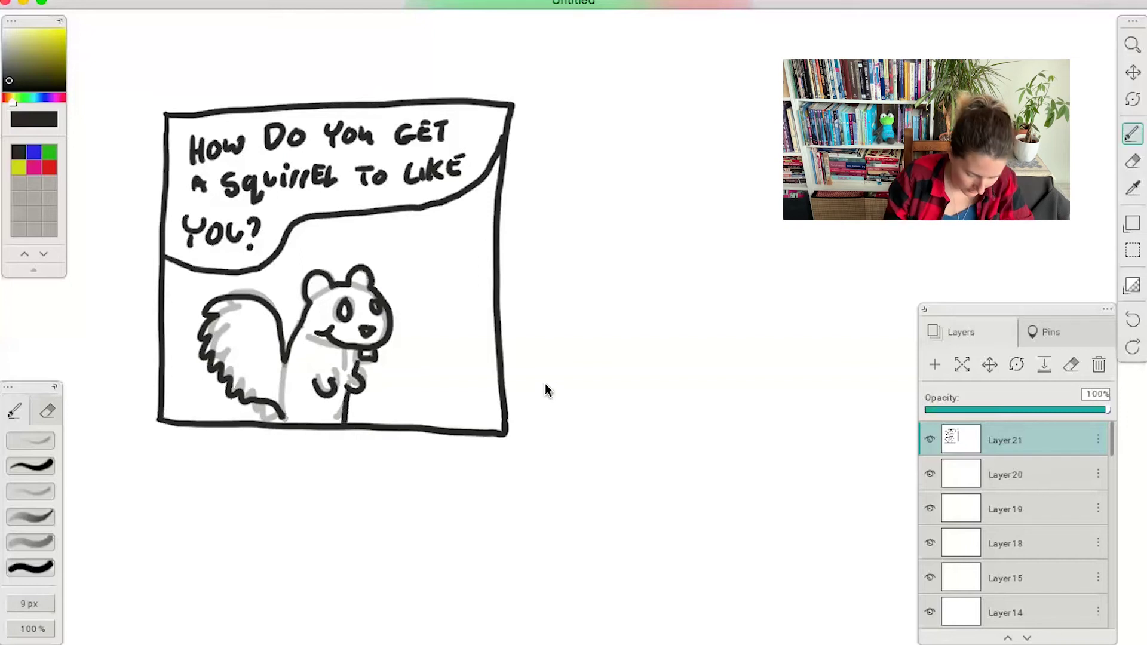
- Move the first panel left and down, then draw a second panel frame beside it
key("v")
left_click_drag(615, 395, 500, 442)
key("b")
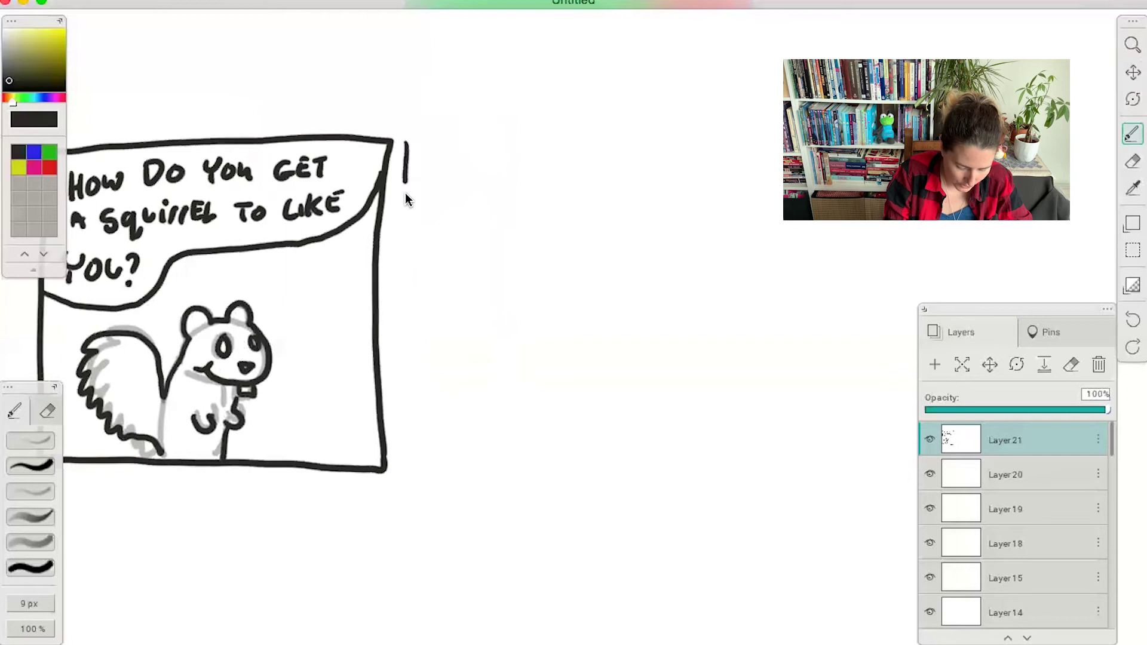
left_click_drag(405, 192, 403, 475)
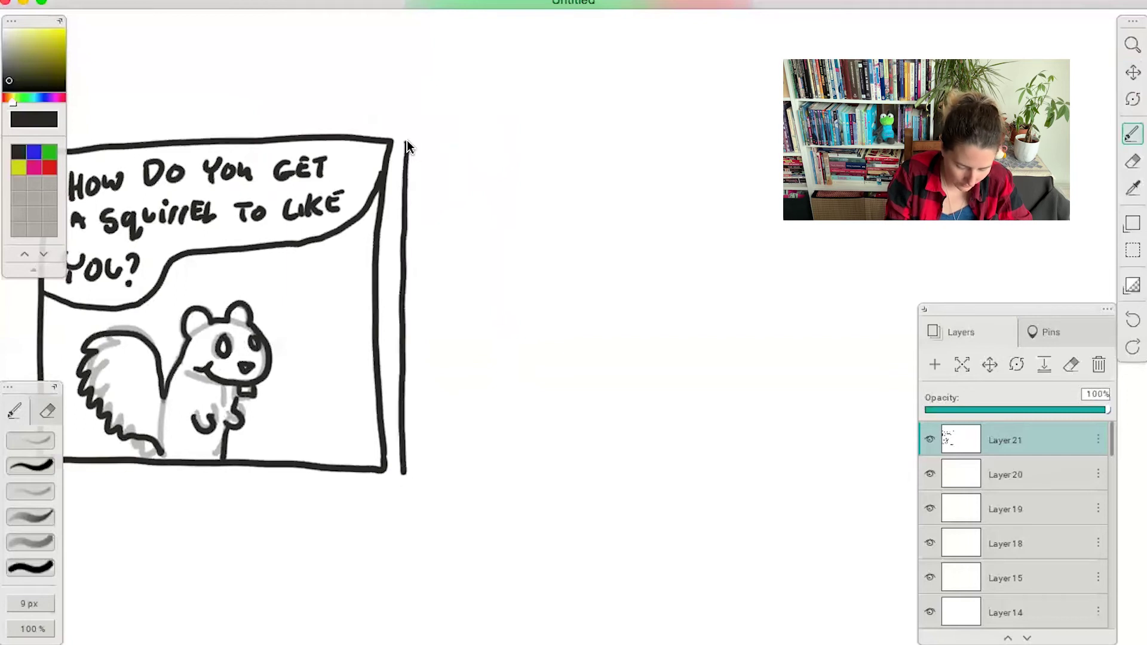
mouse_move(407, 139)
left_mouse_down()
mouse_move(747, 130)
mouse_move(745, 386)
left_mouse_up()
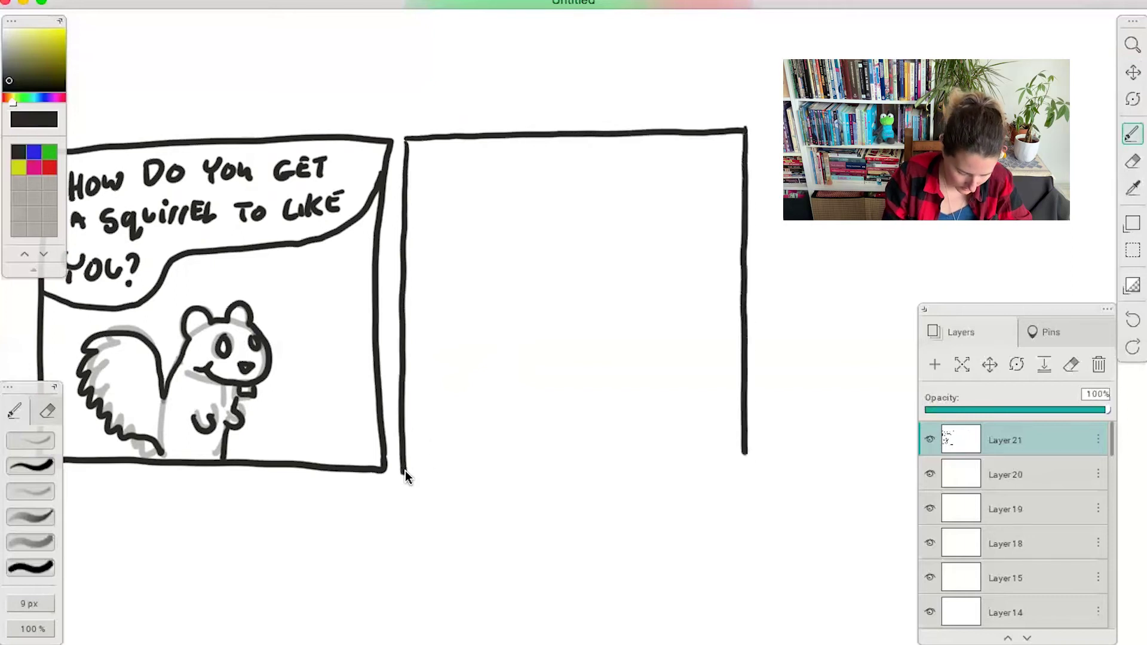
left_click_drag(405, 477, 737, 460)
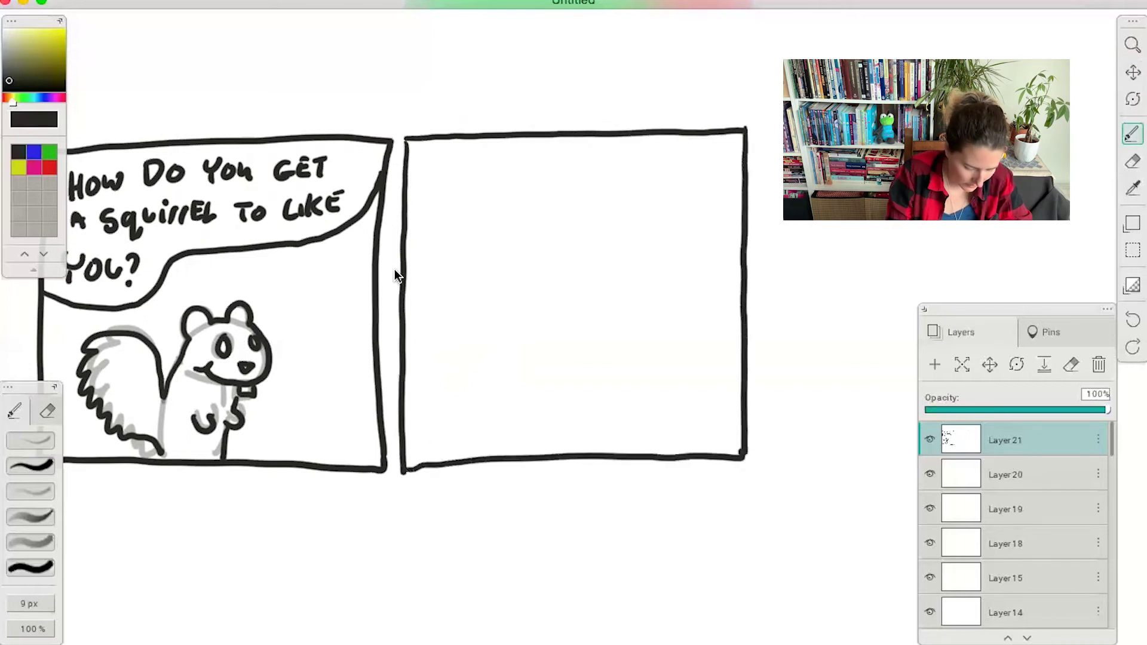
- Pan the view to fit both panels and start the pigeon's beak in panel two
key("space")
mouse_move(596, 302)
left_mouse_down()
mouse_move(635, 243)
mouse_move(552, 181)
left_mouse_up()
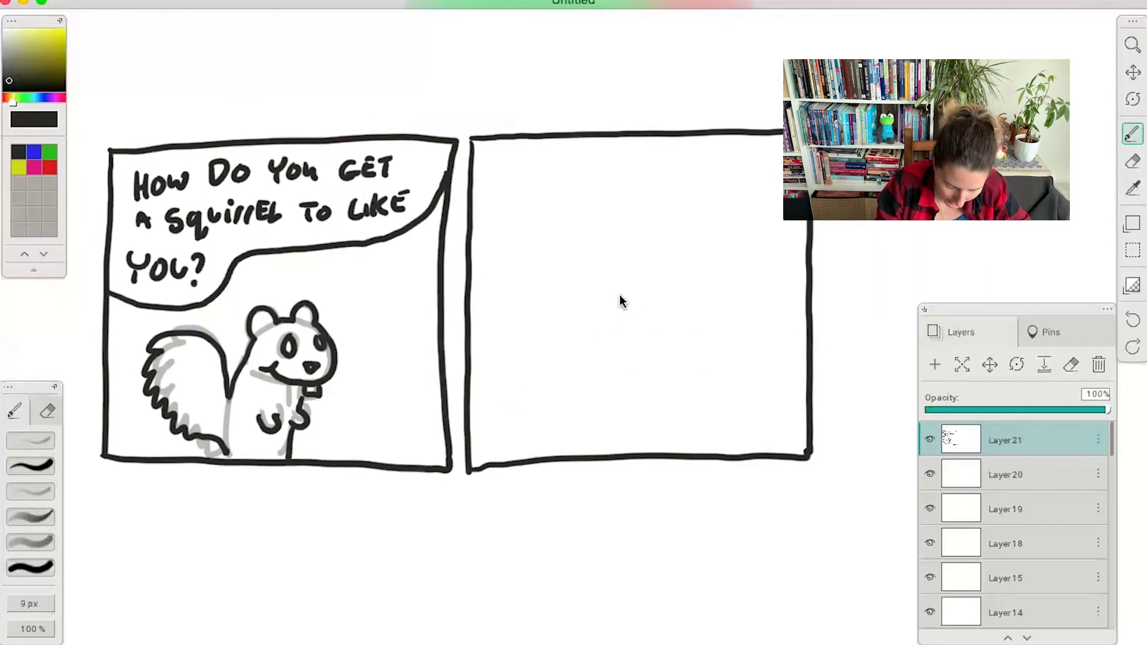
mouse_move(641, 297)
left_mouse_down()
mouse_move(609, 299)
mouse_move(595, 314)
left_mouse_up()
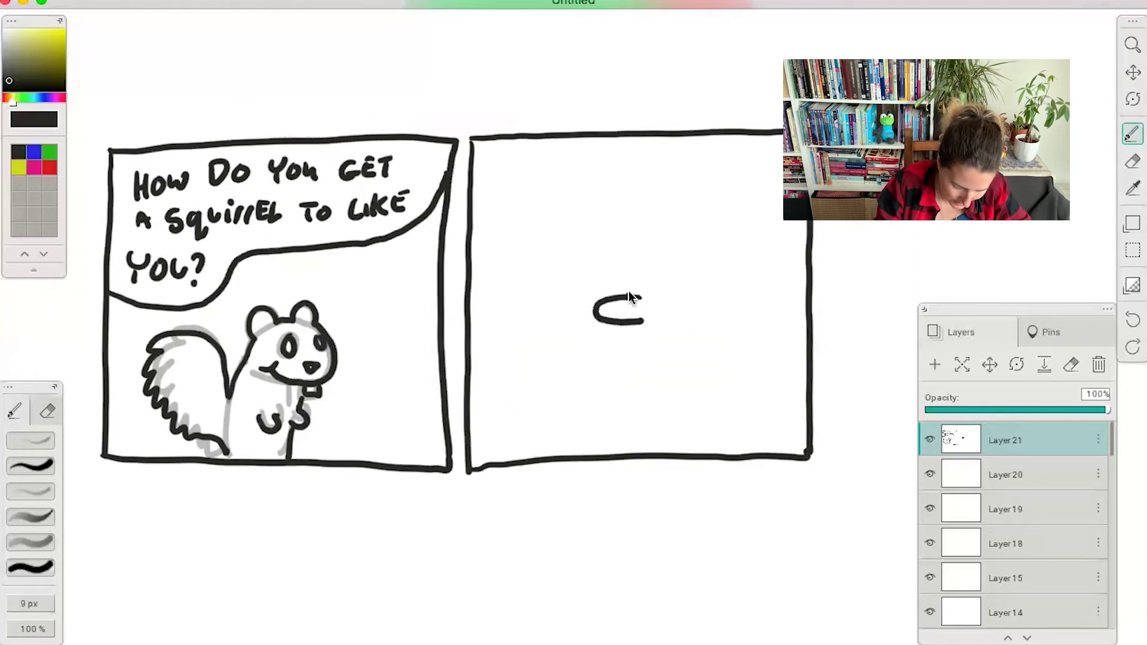
- Draw the pigeon's head, front, eye, curled crest, left leg and frowning brow
mouse_move(690, 280)
left_mouse_down()
mouse_move(698, 312)
mouse_move(697, 419)
left_mouse_up()
left_click_drag(629, 325, 626, 425)
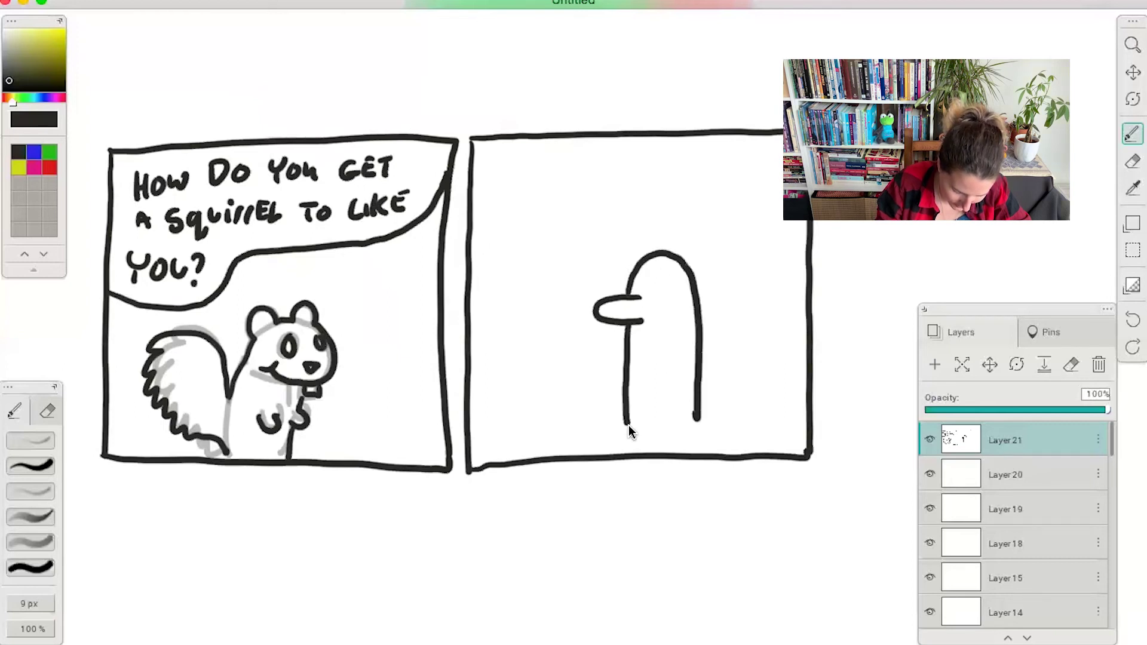
left_click_drag(667, 278, 670, 290)
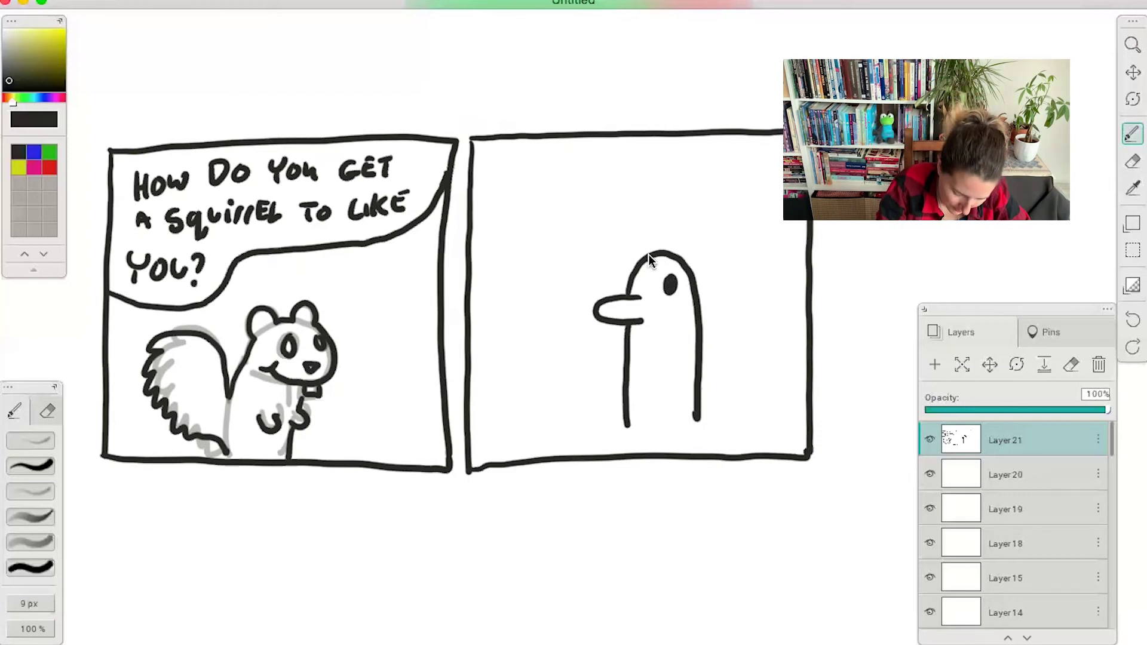
left_click_drag(652, 252, 679, 199)
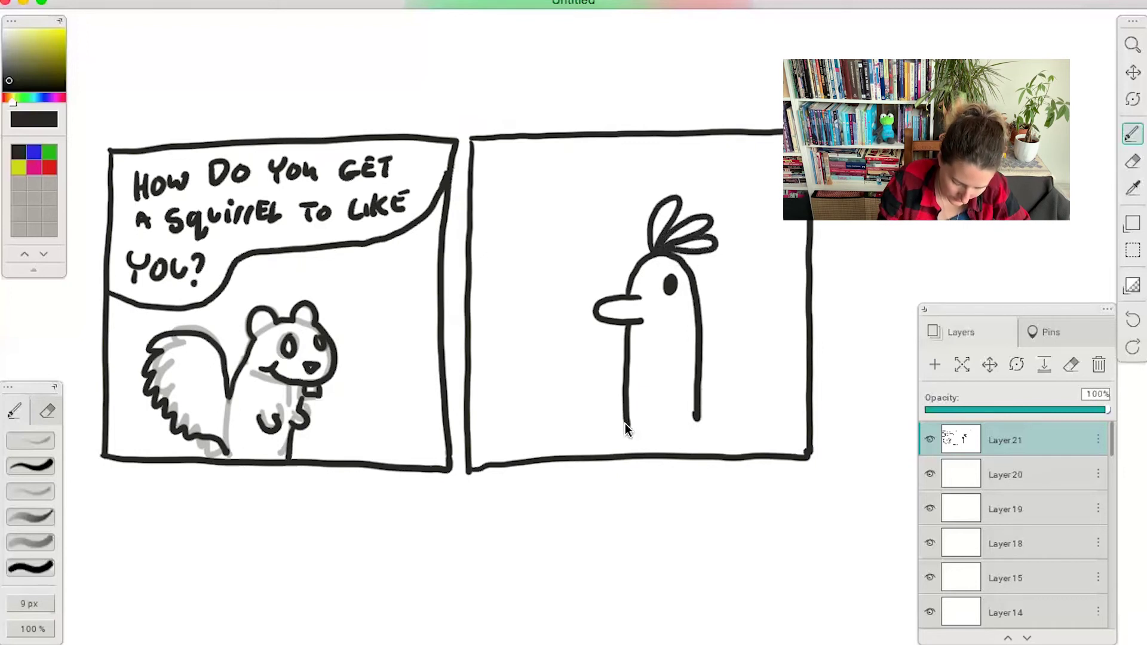
left_click_drag(626, 422, 625, 443)
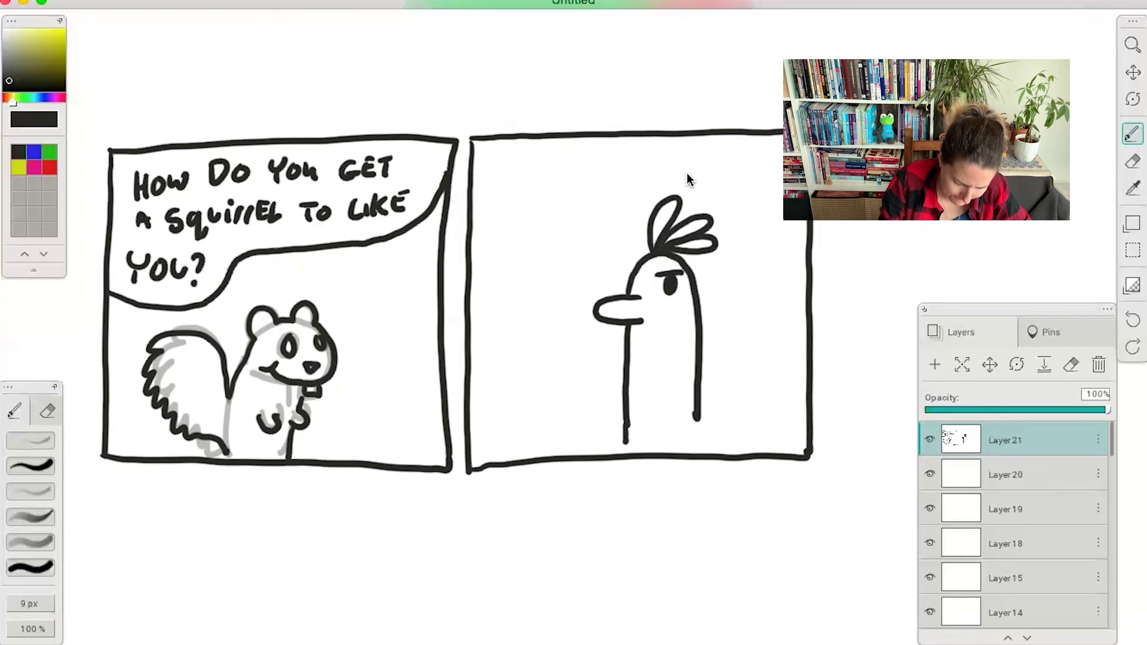
left_click(532, 160)
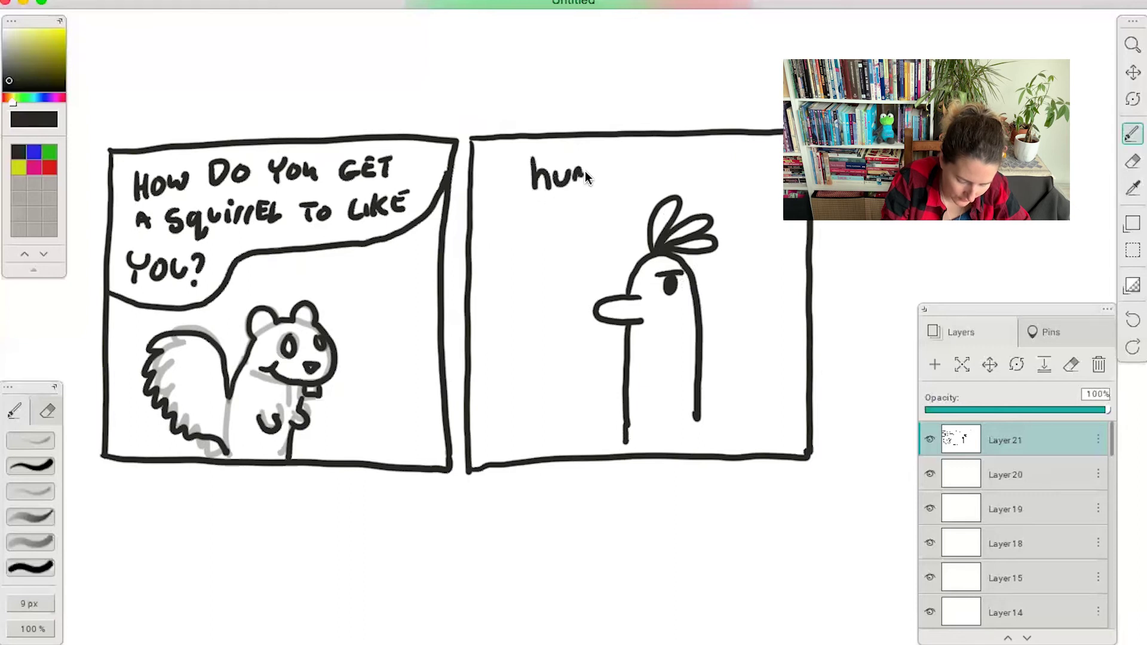
- Write 'humm' above the bird and enclose it in a speech bubble
left_click_drag(585, 176, 617, 173)
mouse_move(562, 139)
left_mouse_down()
mouse_move(513, 157)
mouse_move(520, 206)
mouse_move(569, 213)
mouse_move(566, 229)
mouse_move(607, 258)
left_mouse_up()
mouse_move(604, 138)
left_mouse_down()
mouse_move(639, 164)
mouse_move(627, 202)
mouse_move(582, 213)
left_mouse_up()
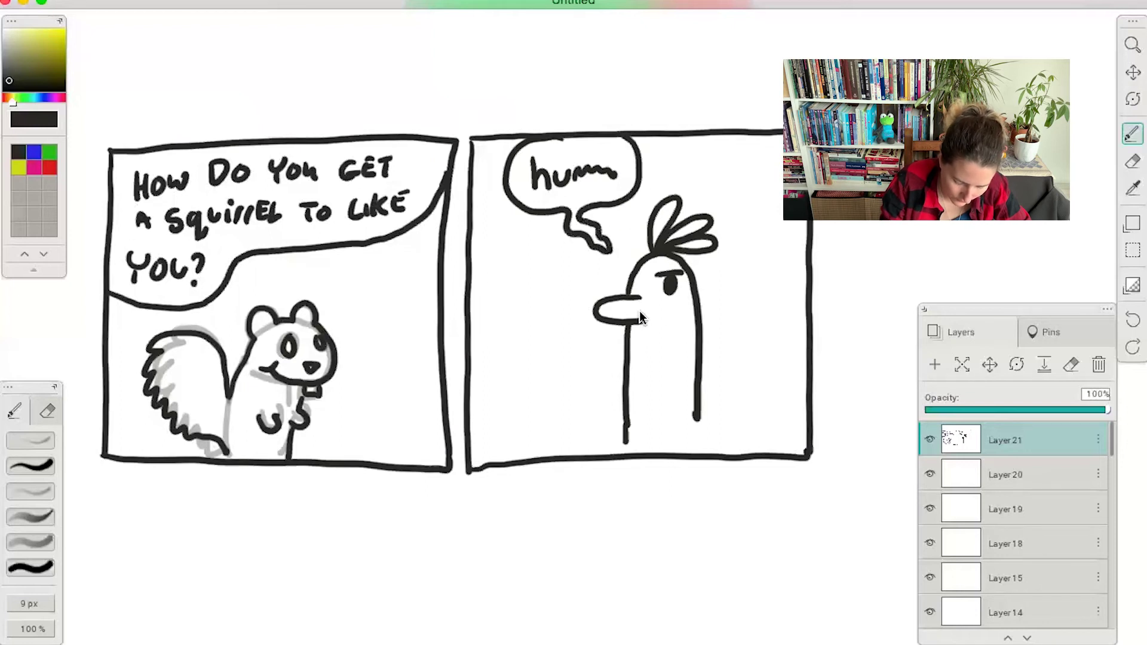
- Extend the bird's beak, back, neck and belly, then shift the comic up and right
left_click_drag(644, 320, 657, 327)
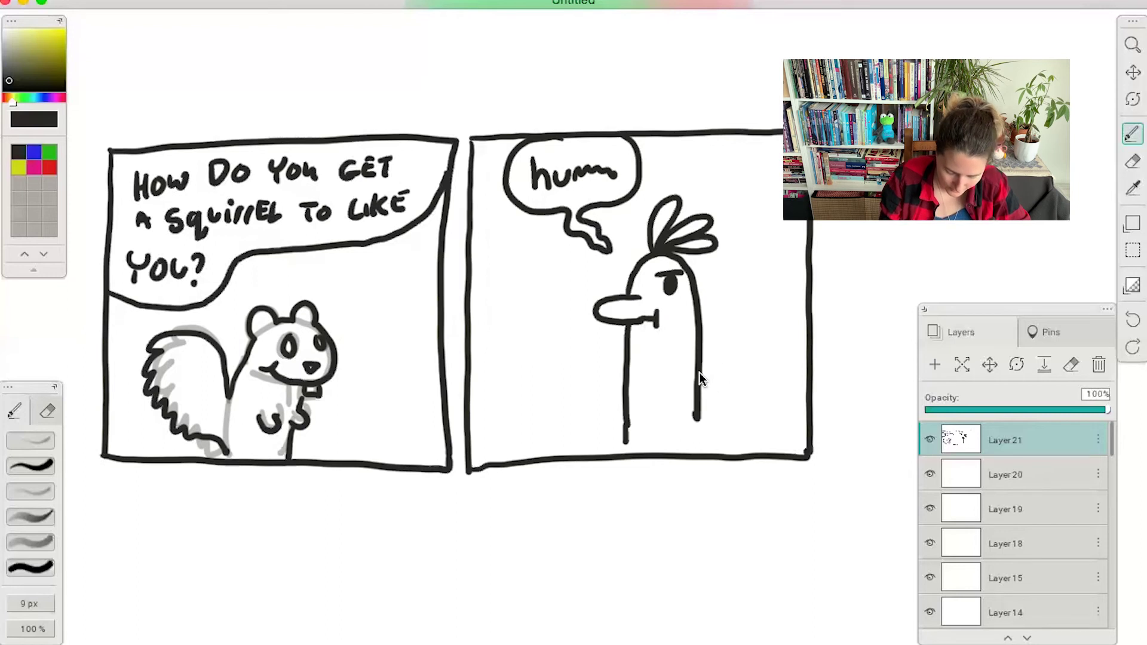
left_click_drag(773, 396, 782, 419)
left_click_drag(626, 427, 625, 454)
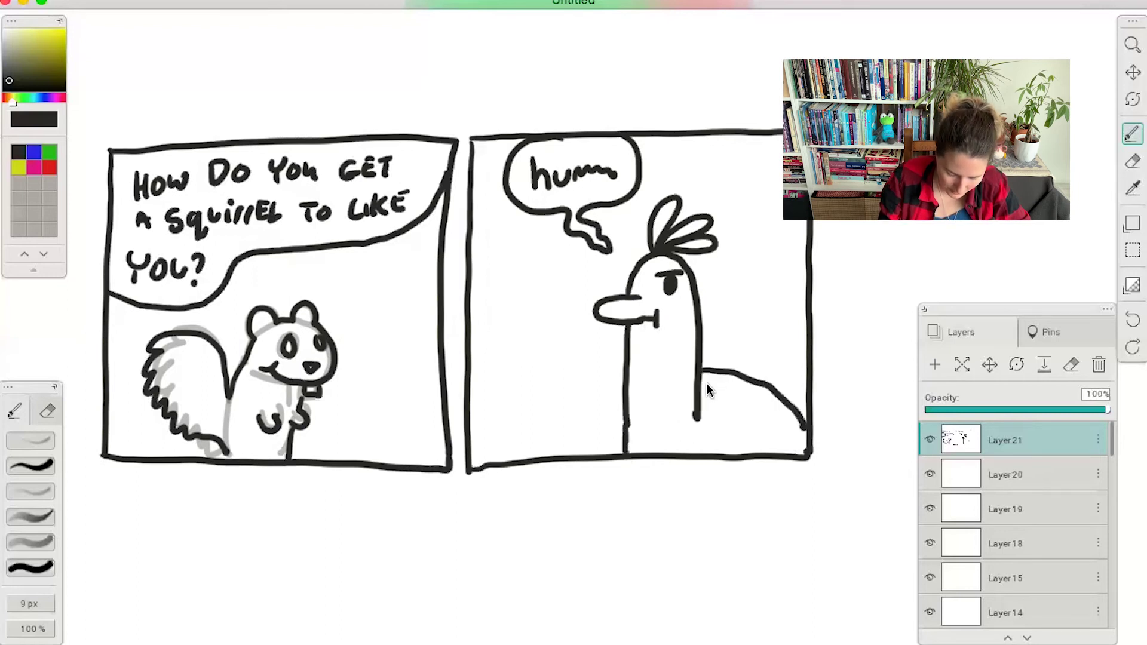
left_click_drag(705, 441, 758, 428)
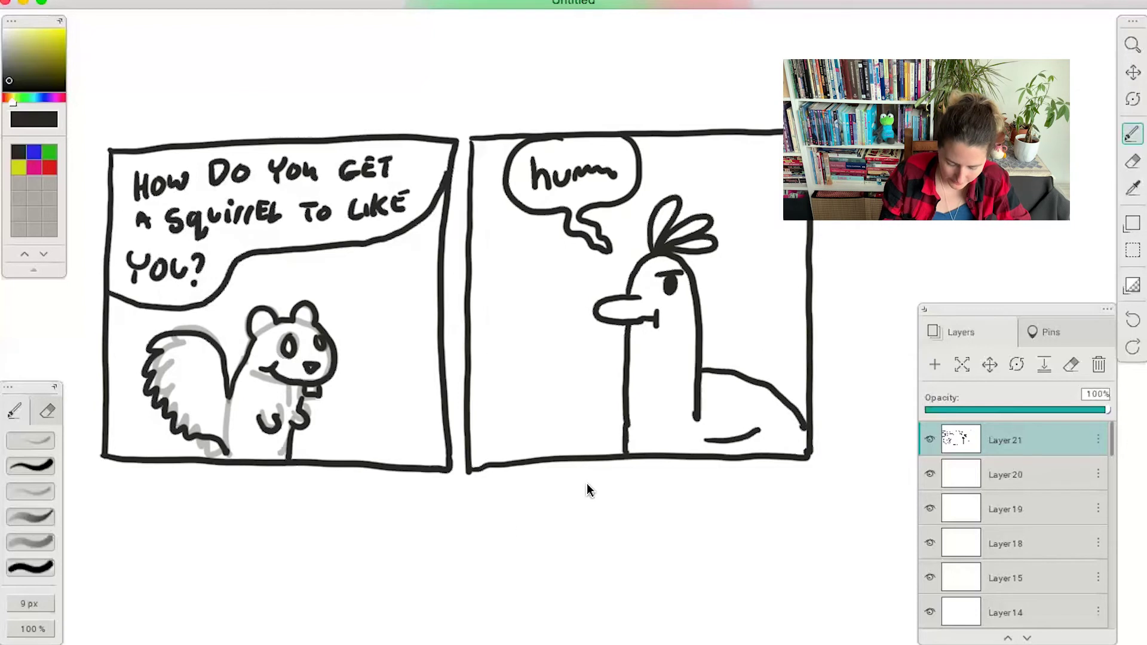
key("v")
mouse_move(528, 512)
left_mouse_down()
mouse_move(617, 456)
mouse_move(630, 422)
mouse_move(584, 402)
left_mouse_up()
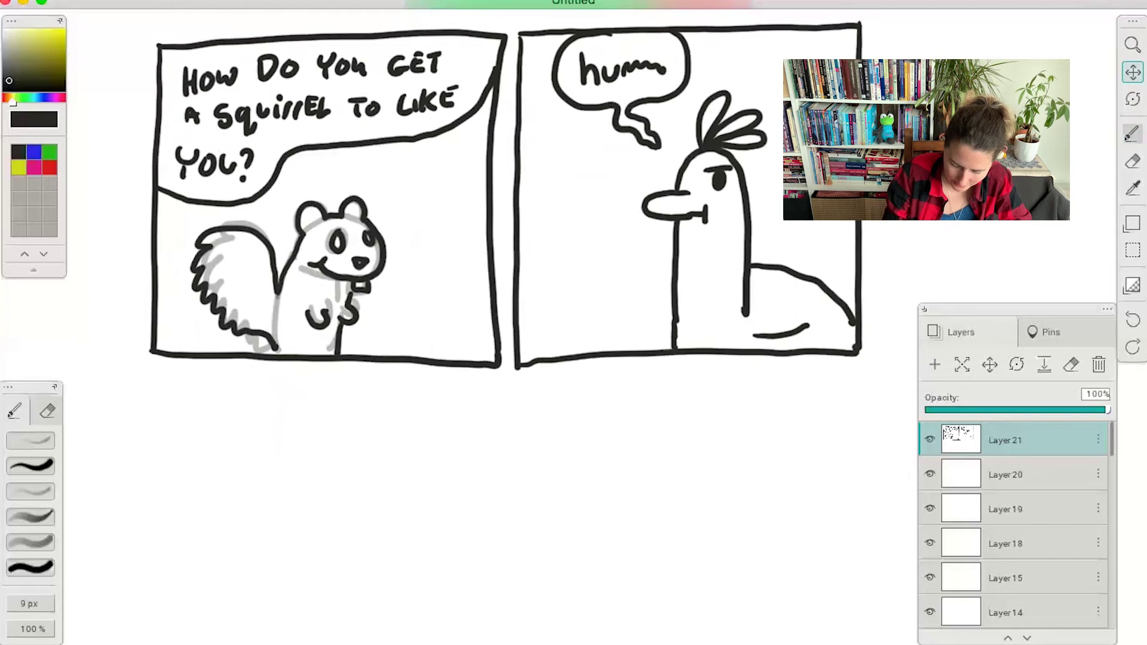
- Draw a wide third panel frame spanning below both top panels
left_click(1132, 134)
left_click_drag(150, 389, 149, 630)
mouse_move(152, 387)
left_mouse_down()
mouse_move(839, 384)
mouse_move(874, 363)
mouse_move(854, 376)
mouse_move(837, 615)
left_mouse_up()
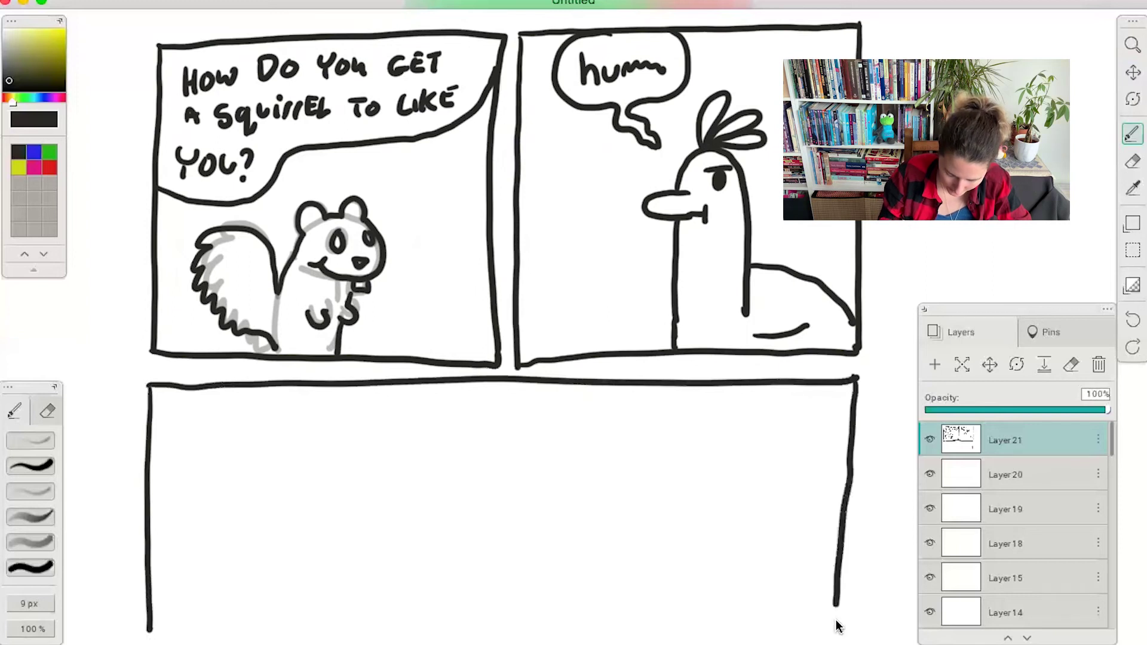
left_click_drag(172, 627, 842, 622)
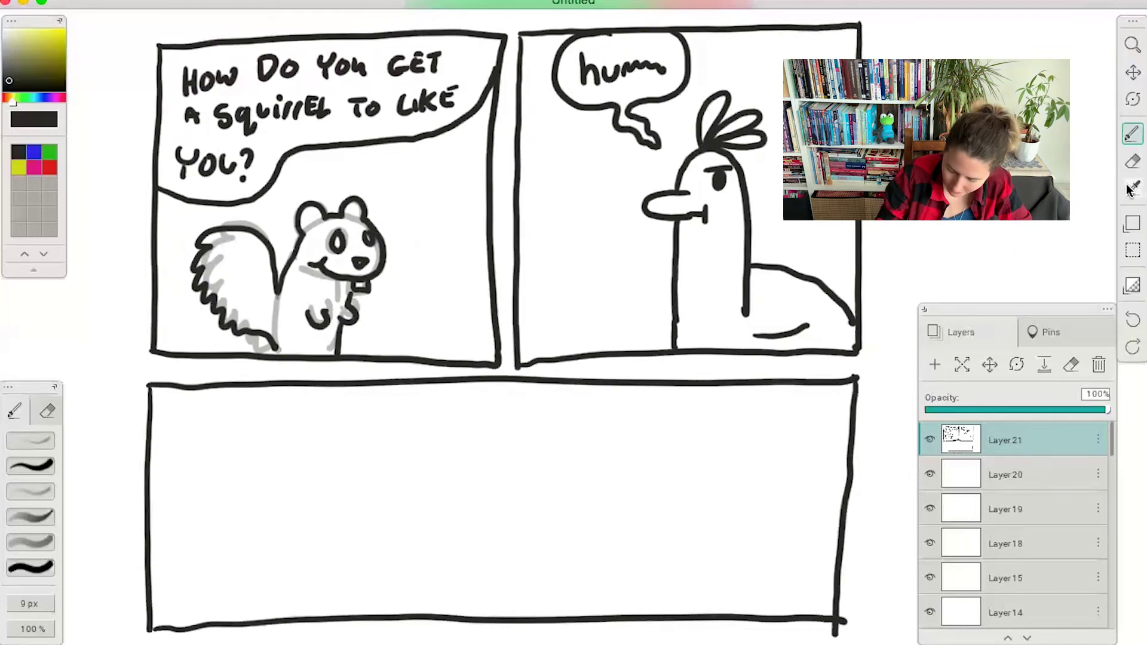
- Erase a gap in the first bubble and draw a tail pointing at the squirrel
left_click(1132, 161)
left_click_drag(310, 154, 327, 162)
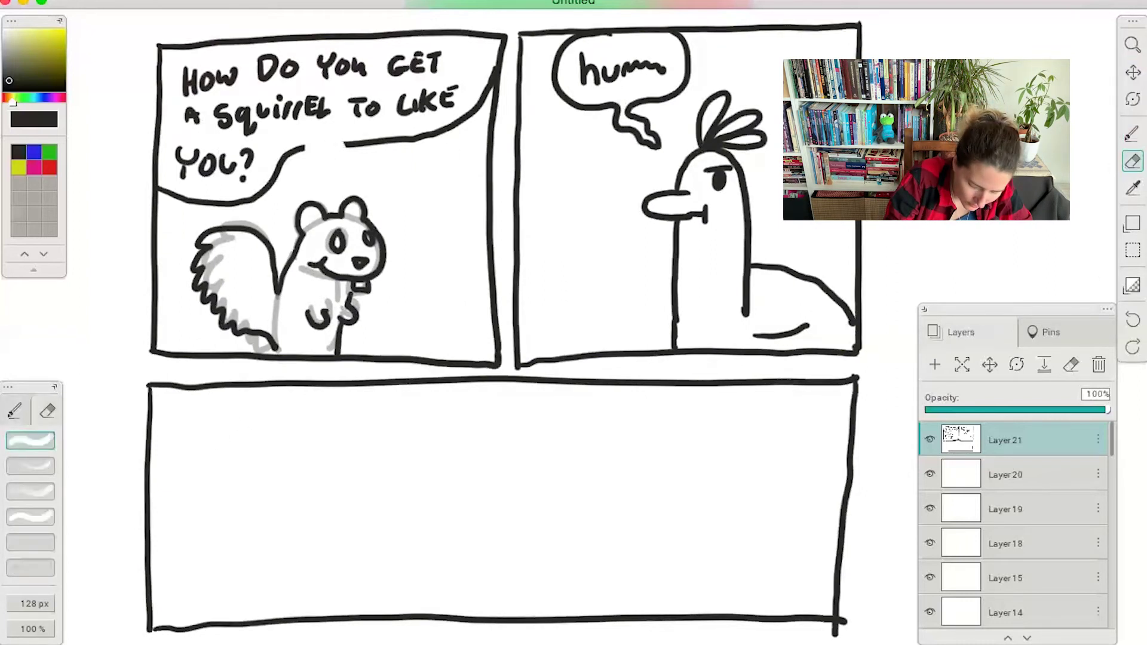
left_click(1132, 134)
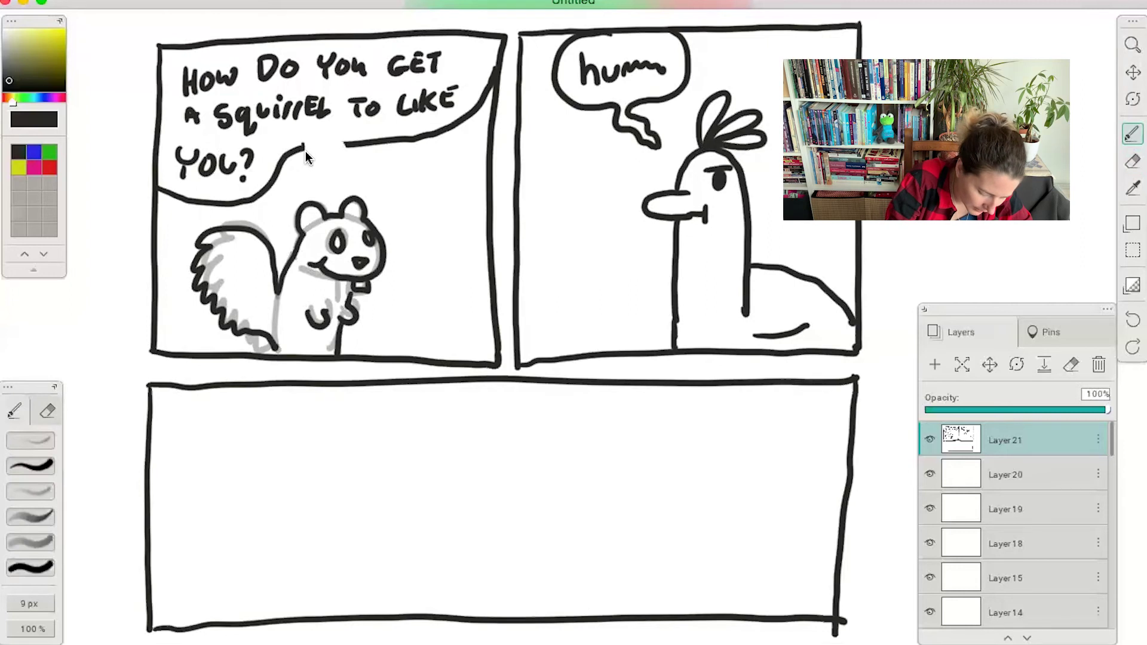
mouse_move(306, 157)
left_mouse_down()
mouse_move(326, 191)
mouse_move(346, 149)
left_mouse_up()
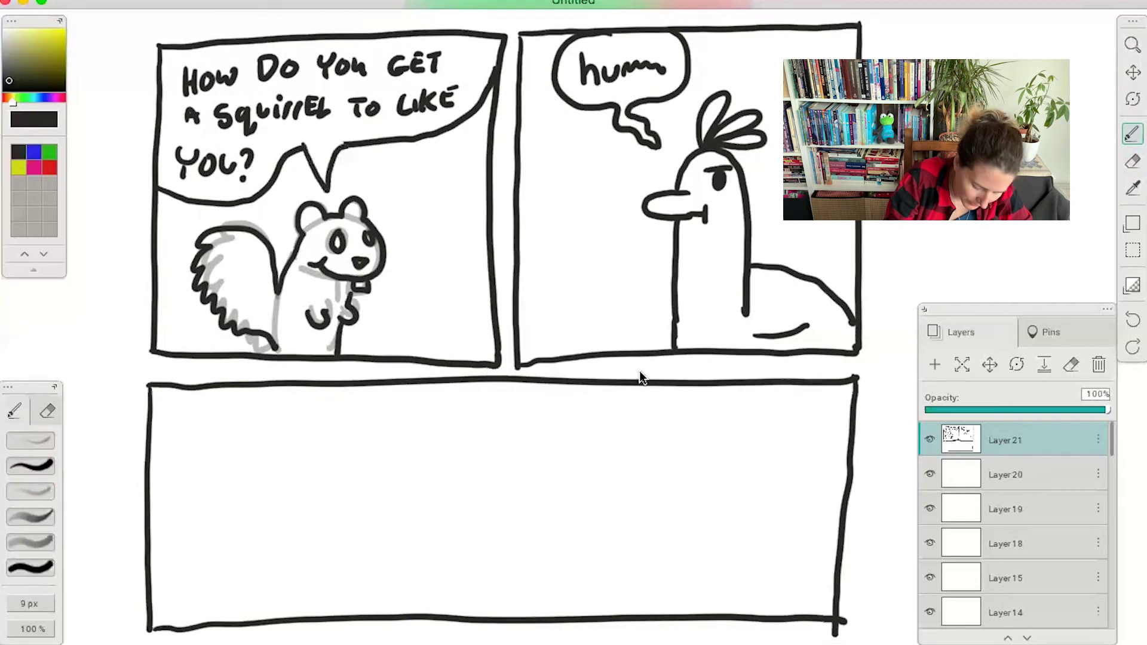
- Letter 'YOU' and 'ACT' on two lines in the bottom panel
mouse_move(189, 414)
left_mouse_down()
mouse_move(213, 414)
mouse_move(197, 442)
left_mouse_up()
mouse_move(234, 419)
left_mouse_down()
mouse_move(224, 439)
mouse_move(234, 420)
left_mouse_up()
mouse_move(242, 415)
left_mouse_down()
mouse_move(247, 437)
mouse_move(260, 425)
left_mouse_up()
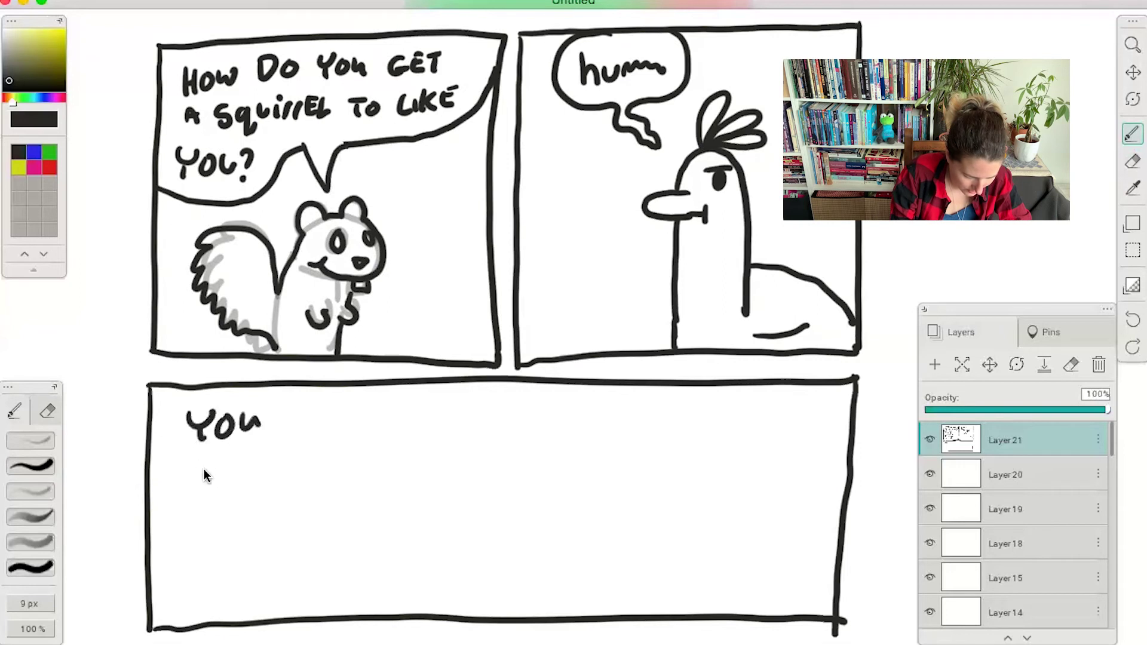
mouse_move(182, 487)
left_mouse_down()
mouse_move(193, 467)
mouse_move(206, 485)
mouse_move(205, 473)
left_mouse_up()
mouse_move(222, 466)
left_mouse_down()
mouse_move(212, 475)
mouse_move(222, 483)
left_mouse_up()
left_click_drag(231, 449, 236, 478)
left_click_drag(221, 461, 245, 457)
- Letter 'LIKE A' and 'NUT' beneath to complete the punchline
mouse_move(168, 502)
left_mouse_down()
mouse_move(165, 530)
mouse_move(191, 529)
left_mouse_up()
mouse_move(190, 503)
left_mouse_down()
mouse_move(217, 500)
mouse_move(224, 522)
left_mouse_up()
mouse_move(225, 522)
left_mouse_down()
mouse_move(241, 521)
mouse_move(243, 493)
left_mouse_up()
left_click_drag(227, 509, 276, 511)
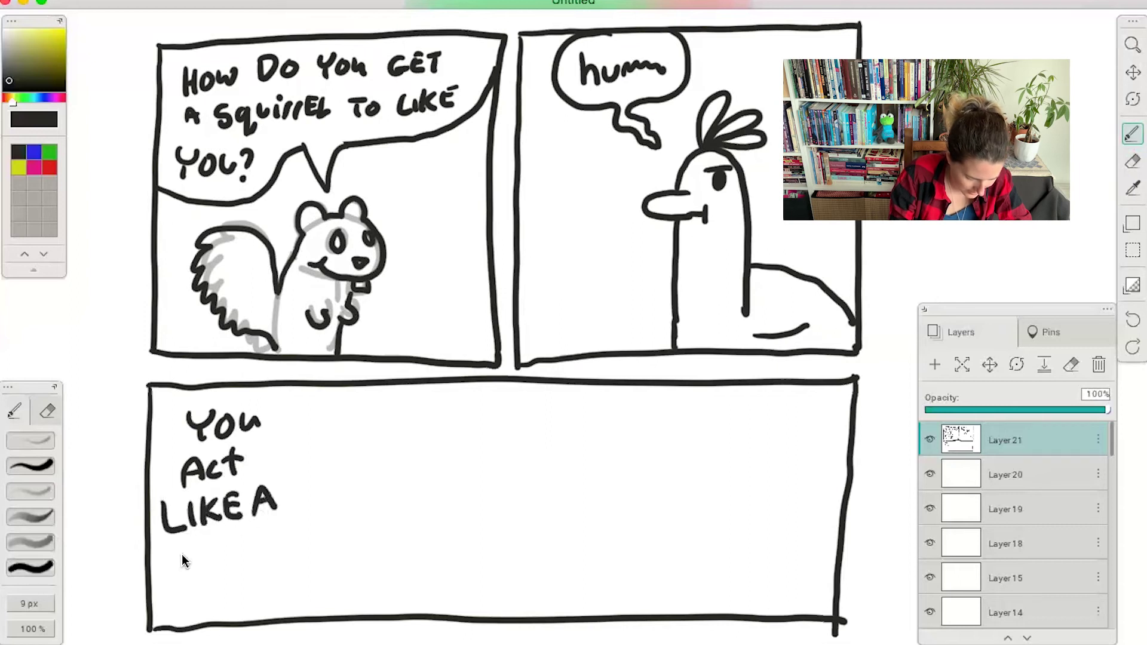
mouse_move(179, 553)
left_mouse_down()
mouse_move(186, 577)
mouse_move(183, 560)
mouse_move(227, 589)
mouse_move(235, 540)
left_mouse_up()
mouse_move(245, 537)
left_mouse_down()
mouse_move(251, 565)
mouse_move(274, 545)
mouse_move(296, 586)
mouse_move(305, 526)
left_mouse_up()
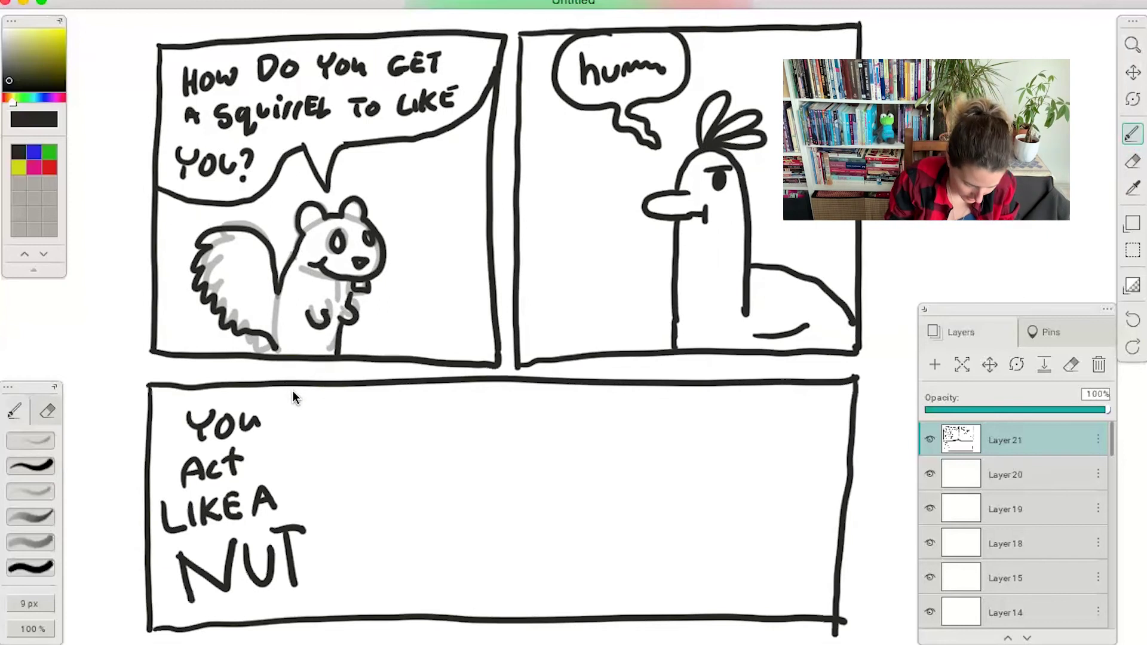
- Add jagged shout edges beside the lettering and begin the squirrel's head
mouse_move(291, 389)
left_mouse_down()
mouse_move(333, 411)
mouse_move(287, 441)
mouse_move(356, 441)
mouse_move(309, 479)
left_mouse_up()
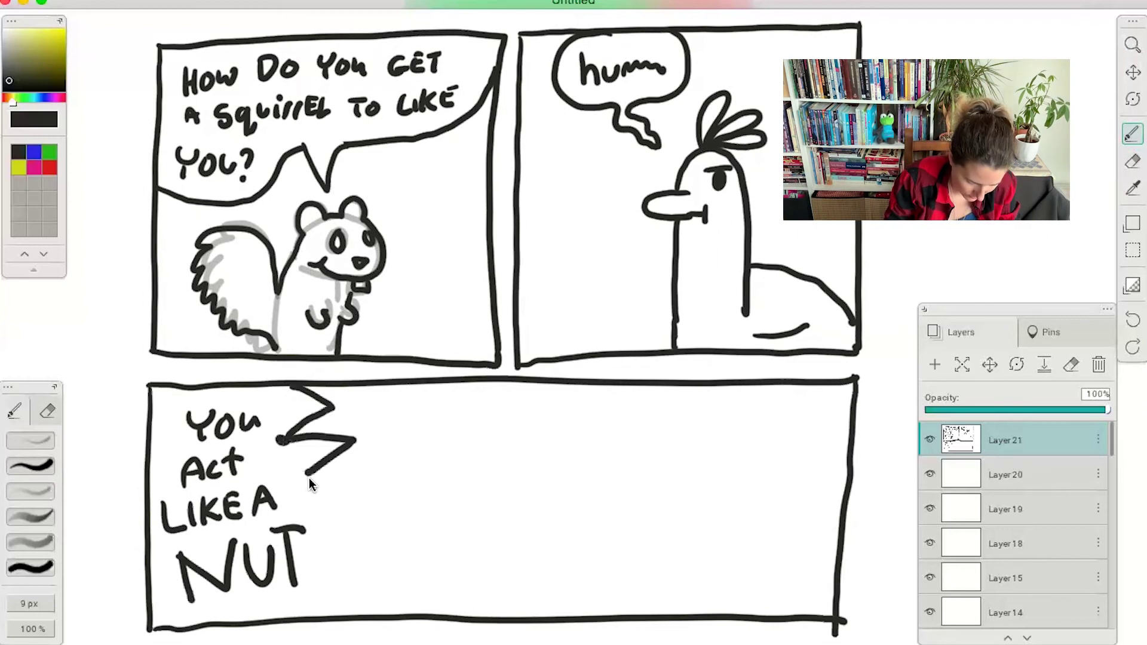
mouse_move(309, 611)
left_mouse_down()
mouse_move(356, 578)
mouse_move(322, 561)
mouse_move(356, 522)
mouse_move(323, 507)
left_mouse_up()
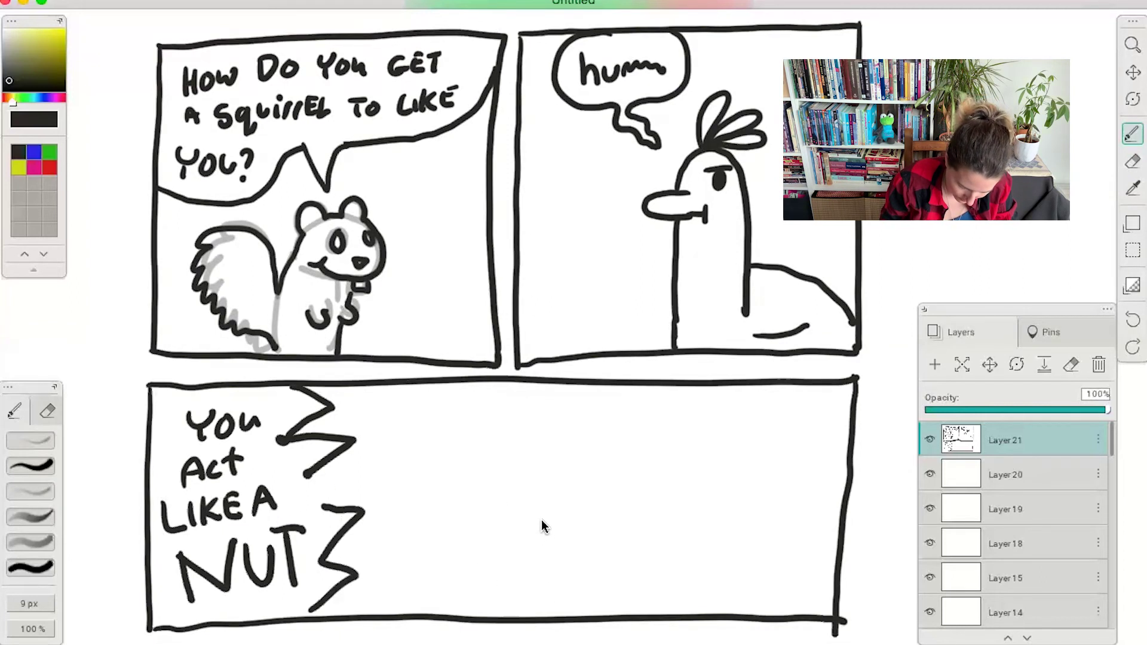
mouse_move(542, 518)
left_mouse_down()
mouse_move(491, 543)
mouse_move(547, 565)
left_mouse_up()
- Give the bottom-panel squirrel two ears, an eye and a body outline
mouse_move(545, 515)
left_mouse_down()
mouse_move(566, 521)
mouse_move(529, 505)
mouse_move(535, 543)
mouse_move(553, 546)
left_mouse_up()
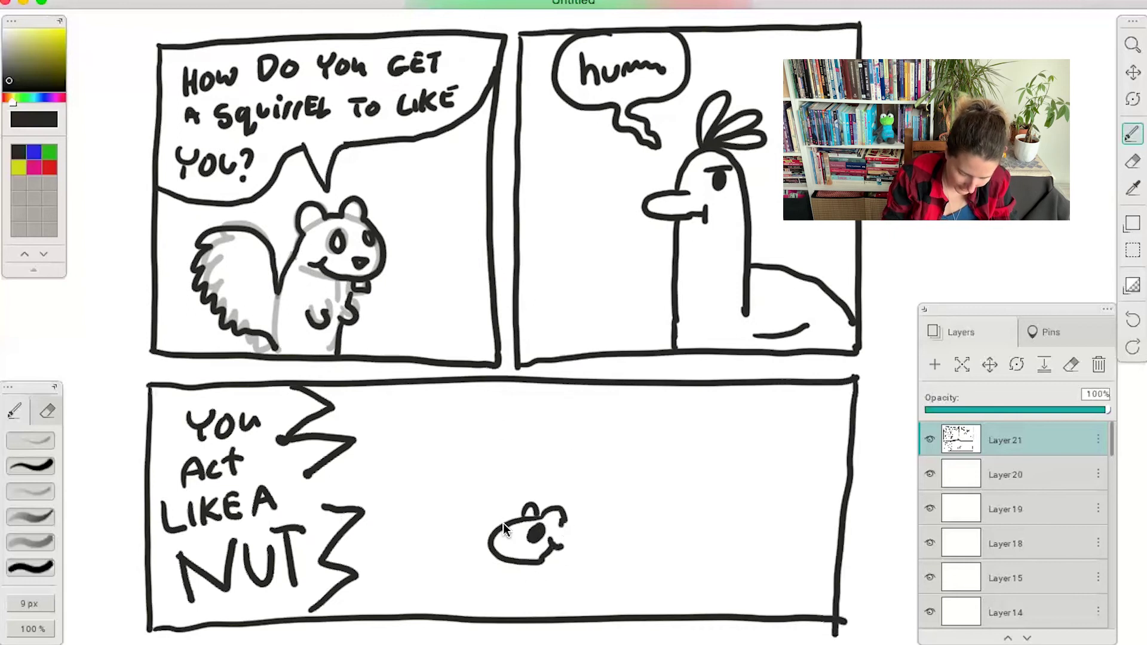
mouse_move(495, 505)
left_mouse_down()
mouse_move(501, 488)
mouse_move(512, 512)
left_mouse_up()
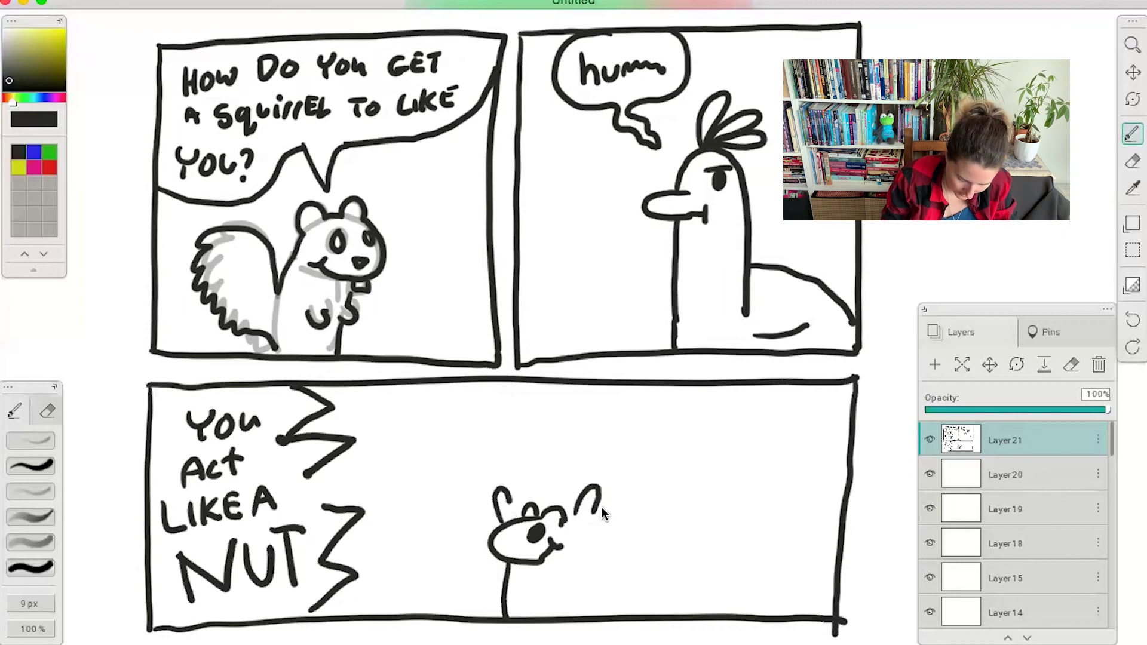
left_click_drag(601, 506, 578, 561)
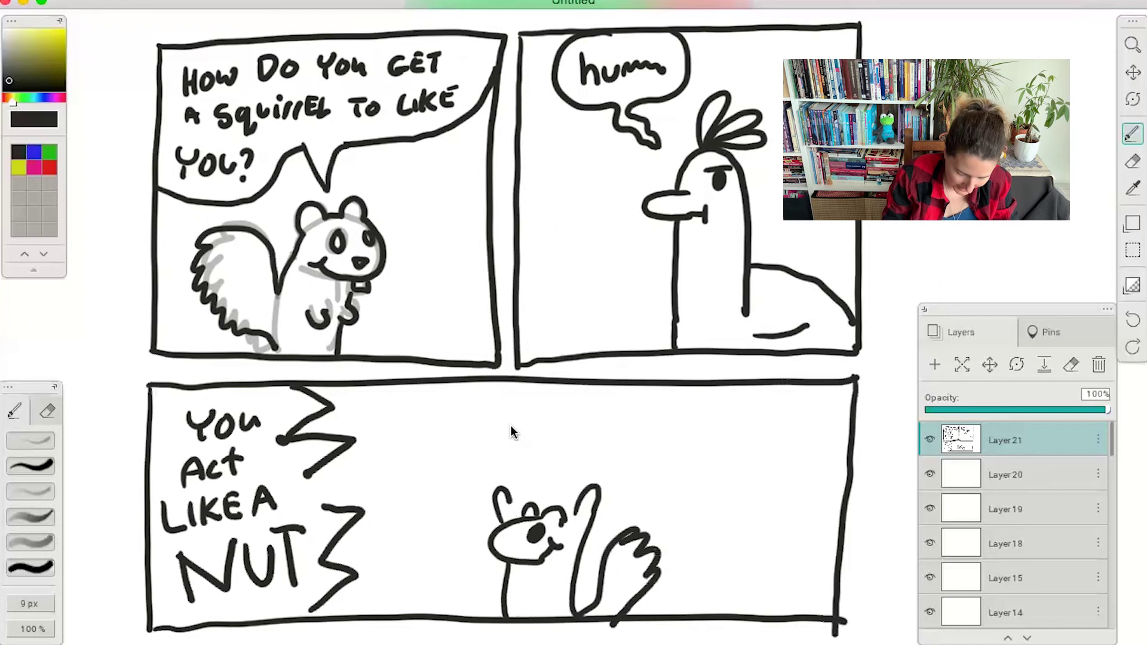
- Draw a capped acorn above the squirrel and run the jagged bubble's tail to it
mouse_move(508, 421)
left_mouse_down()
mouse_move(511, 484)
mouse_move(541, 494)
mouse_move(573, 490)
mouse_move(589, 421)
left_mouse_up()
left_click_drag(491, 425, 593, 421)
mouse_move(491, 425)
left_mouse_down()
mouse_move(586, 405)
mouse_move(601, 432)
mouse_move(587, 408)
mouse_move(553, 386)
left_mouse_up()
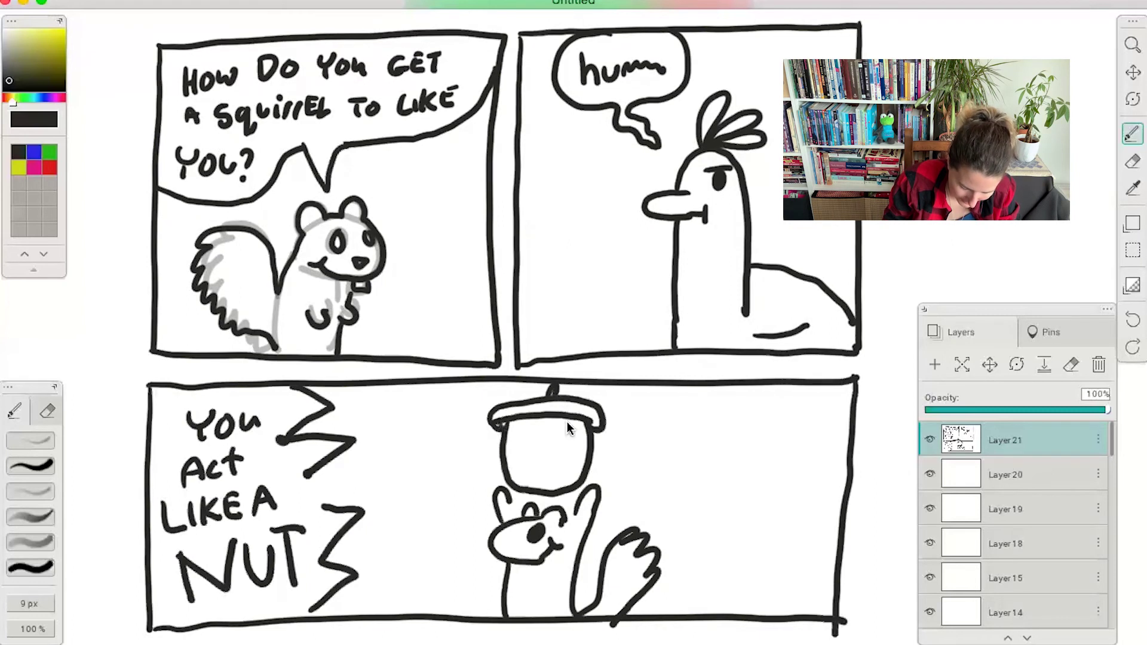
mouse_move(306, 475)
left_mouse_down()
mouse_move(401, 481)
mouse_move(399, 508)
mouse_move(469, 518)
left_mouse_up()
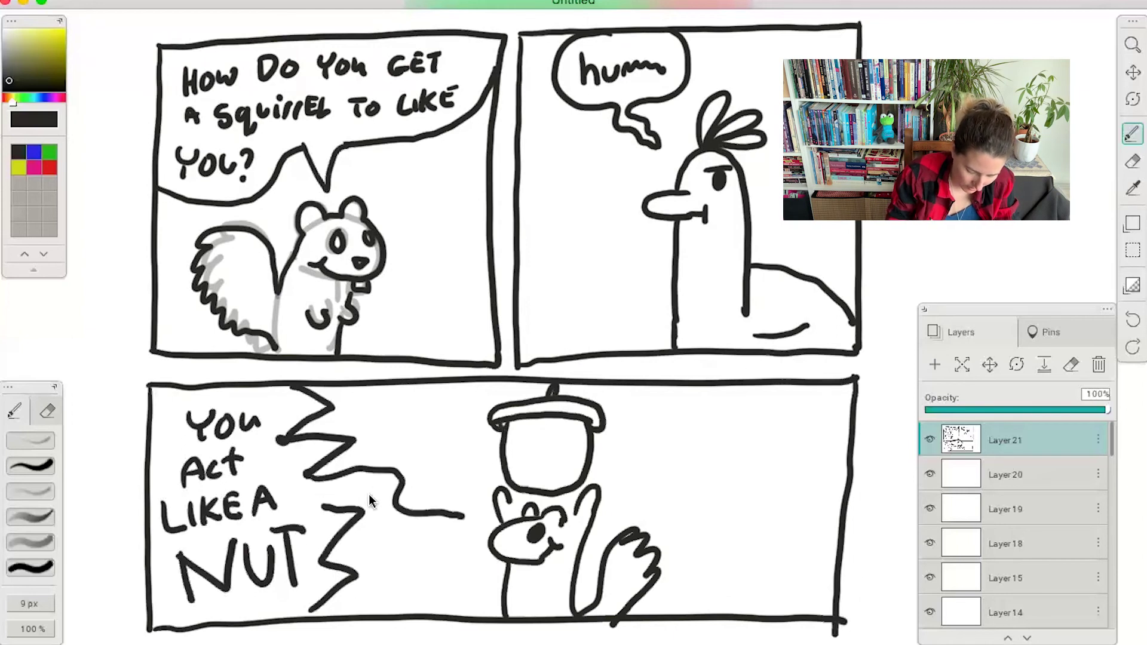
mouse_move(330, 510)
left_mouse_down()
mouse_move(370, 483)
mouse_move(397, 529)
mouse_move(467, 529)
mouse_move(464, 514)
left_mouse_up()
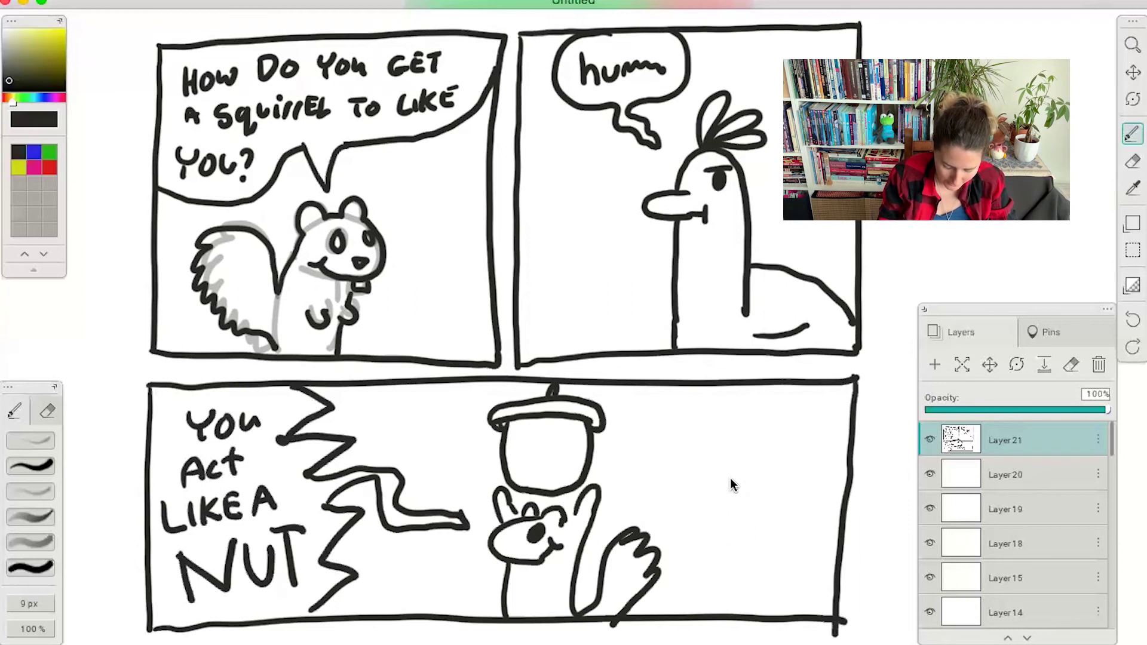
- Draw the bottom-panel bird's frowning brow, eye, beak, head, crest and neck
left_click_drag(710, 472, 765, 474)
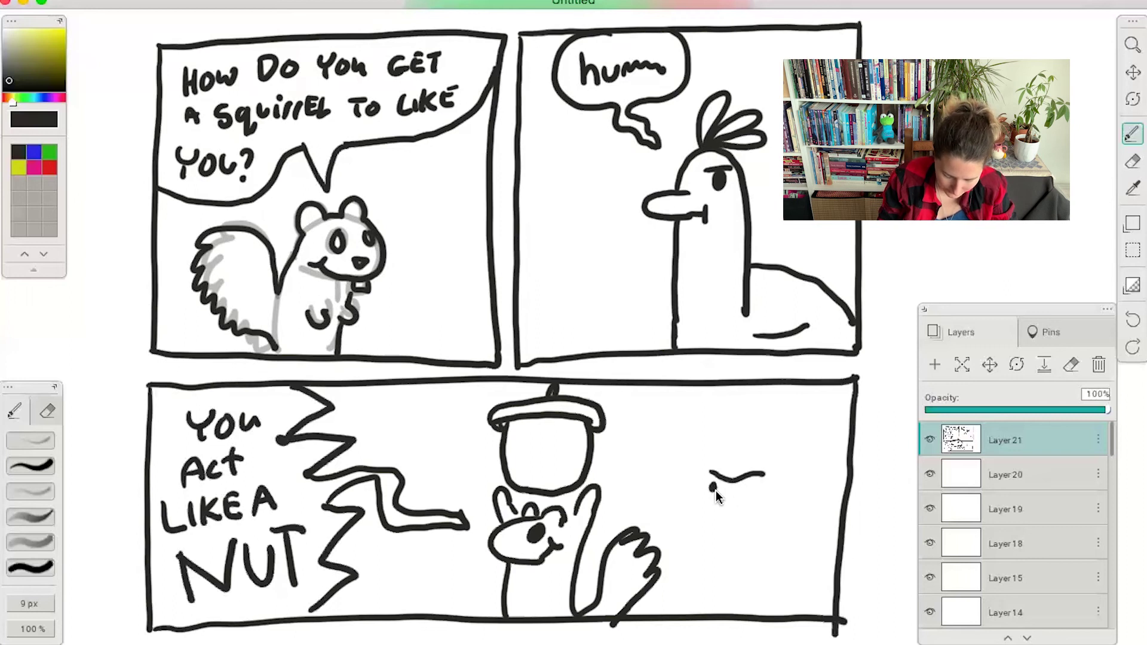
left_click(748, 488)
mouse_move(717, 497)
left_mouse_down()
mouse_move(691, 506)
mouse_move(696, 516)
mouse_move(723, 519)
mouse_move(704, 486)
mouse_move(734, 455)
mouse_move(764, 468)
mouse_move(761, 536)
mouse_move(745, 520)
mouse_move(709, 526)
mouse_move(715, 516)
mouse_move(717, 555)
left_mouse_up()
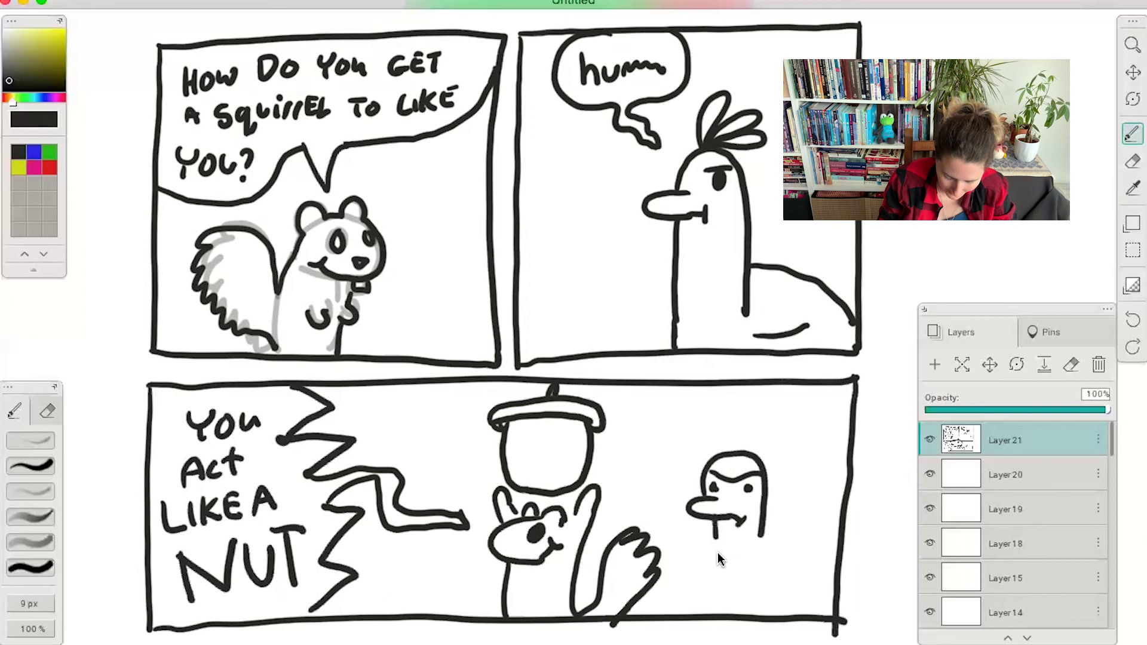
mouse_move(732, 449)
left_mouse_down()
mouse_move(755, 433)
mouse_move(736, 451)
mouse_move(776, 434)
mouse_move(749, 449)
mouse_move(779, 450)
left_mouse_up()
left_click_drag(759, 537, 760, 571)
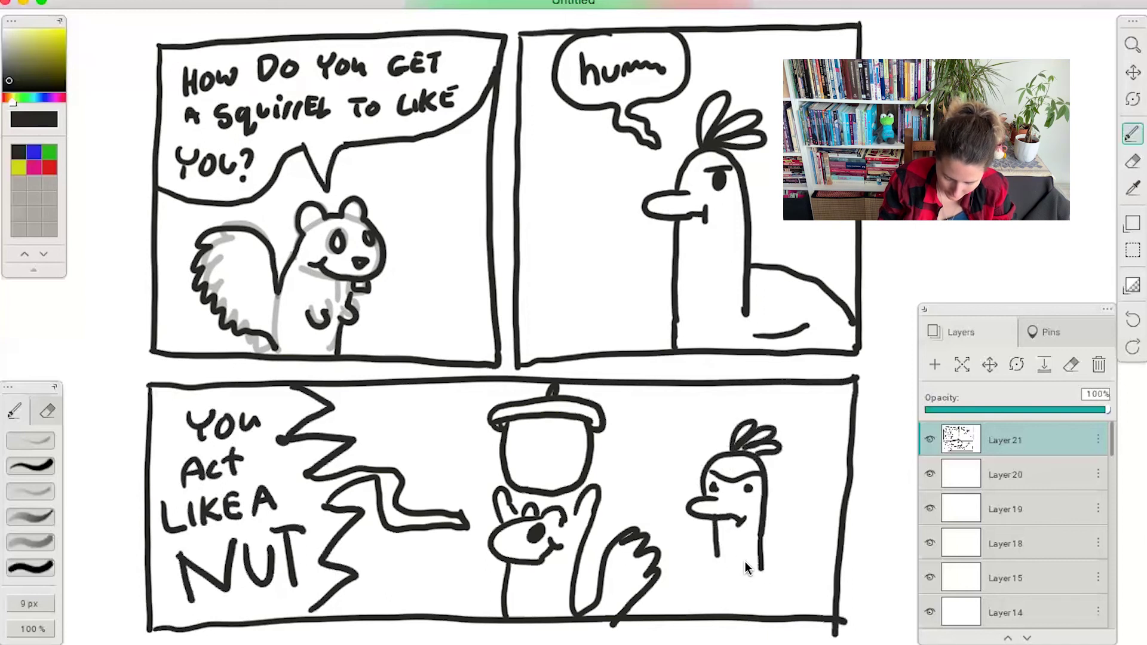
- Scribble a dark cloud above the bird, finish its neck and body, and add a new layer
mouse_move(672, 399)
left_mouse_down()
mouse_move(663, 425)
mouse_move(705, 410)
mouse_move(702, 441)
left_mouse_up()
left_click_drag(716, 554, 719, 613)
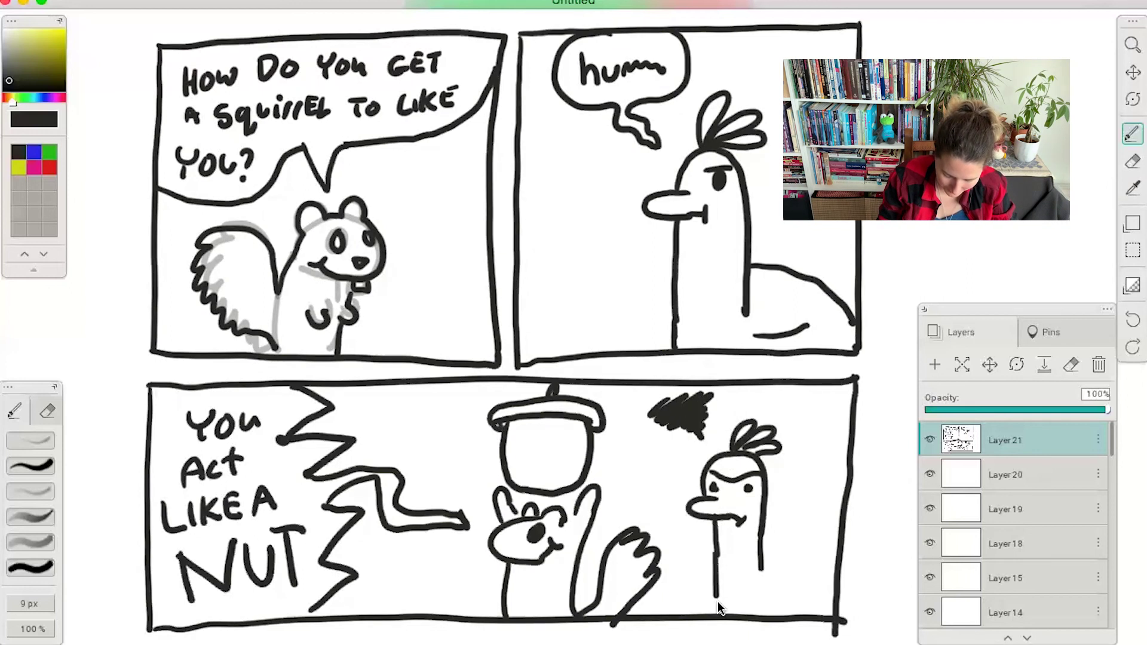
left_click_drag(762, 553, 830, 614)
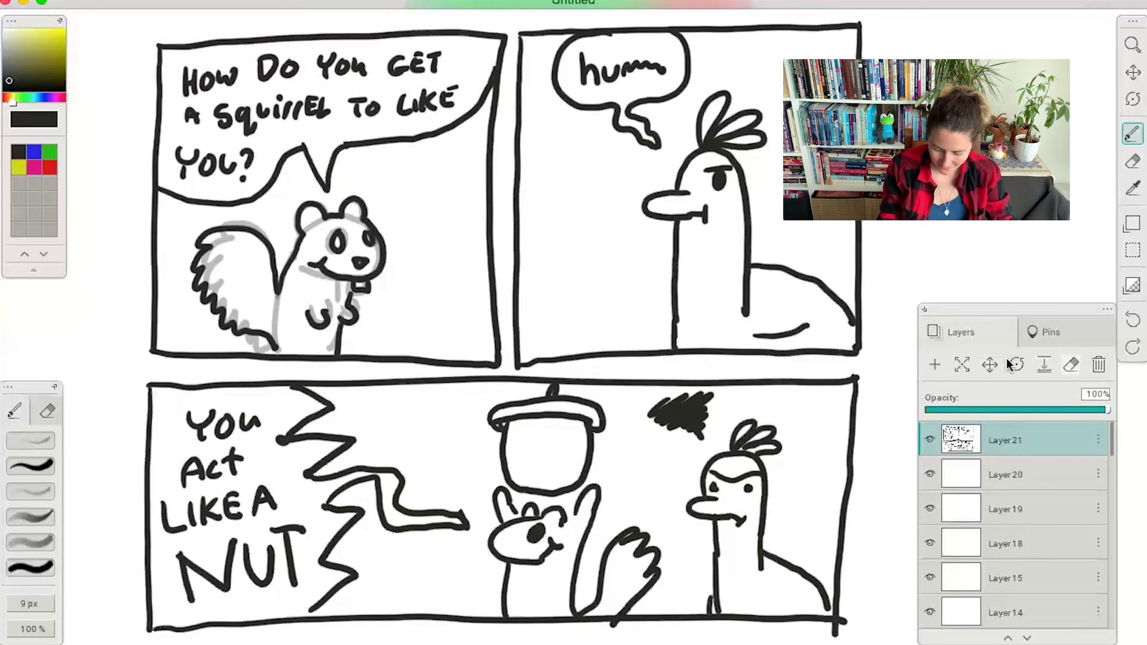
left_click(936, 366)
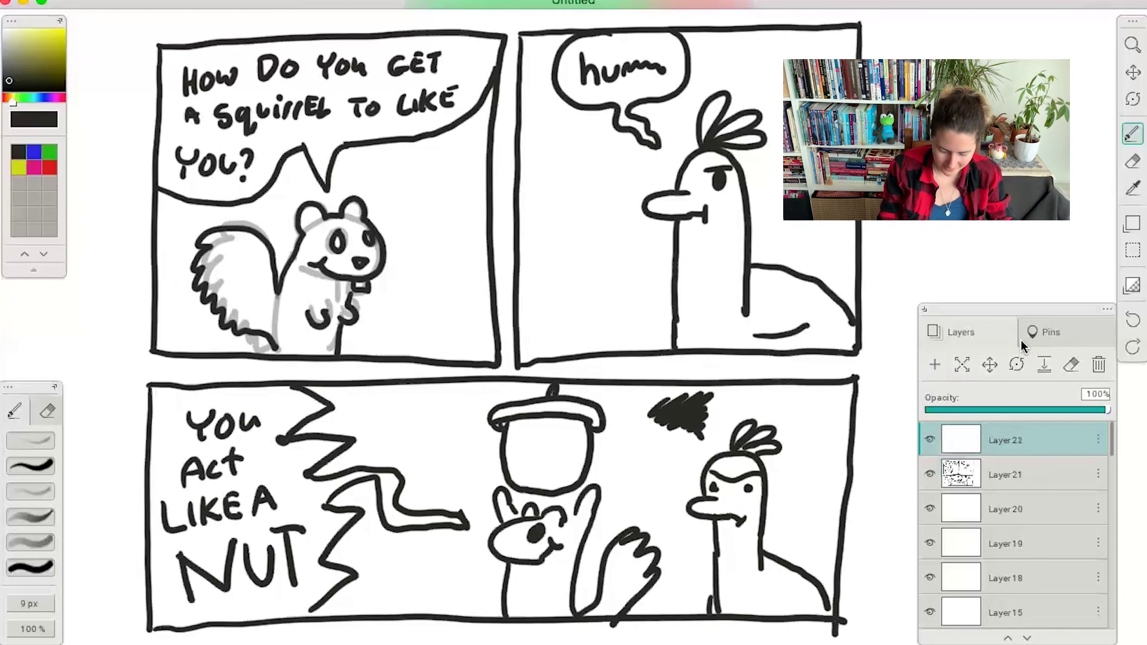